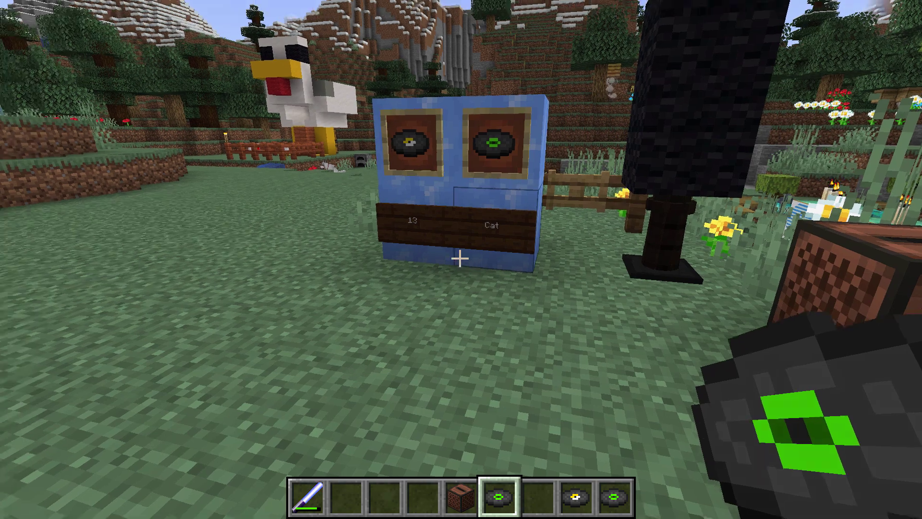
pyautogui.press('s')
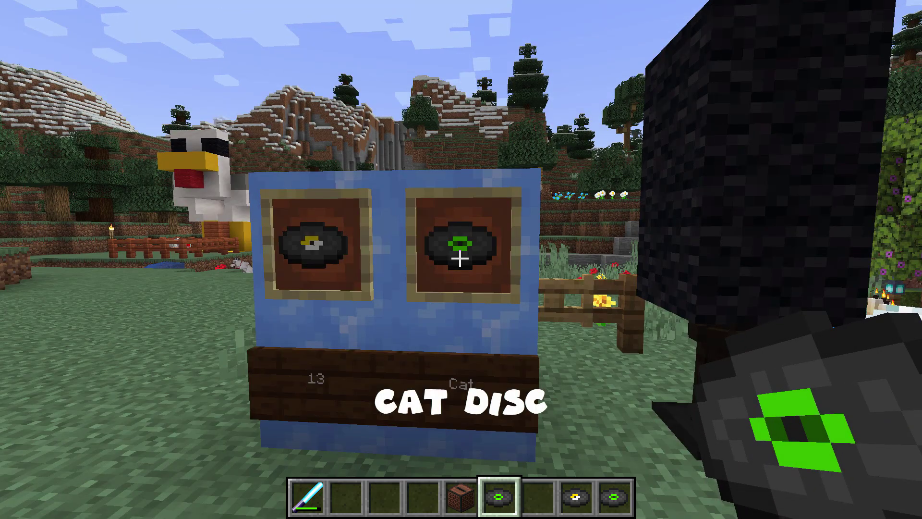
pyautogui.press('w')
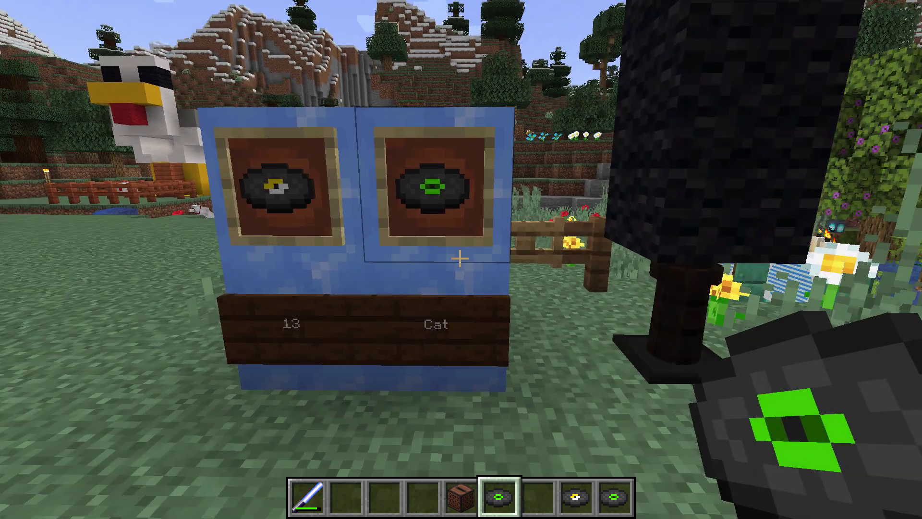
pyautogui.press('d')
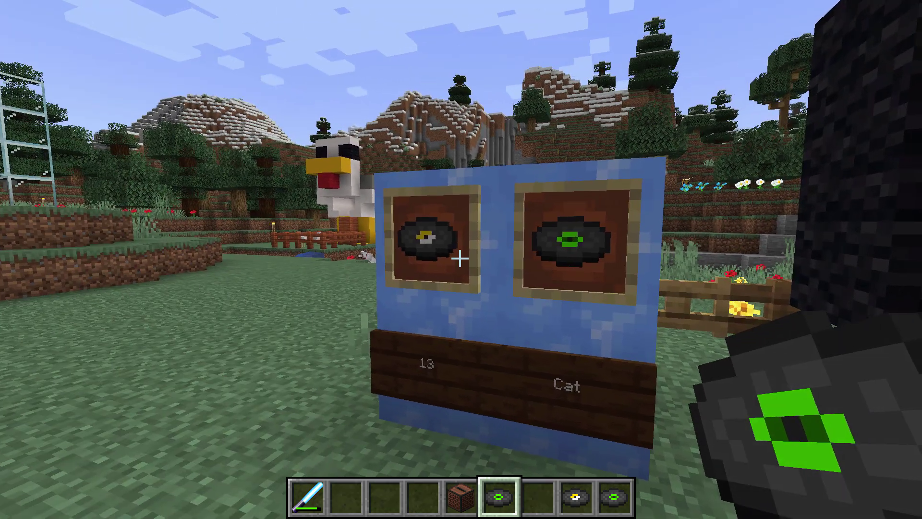
pyautogui.press('d')
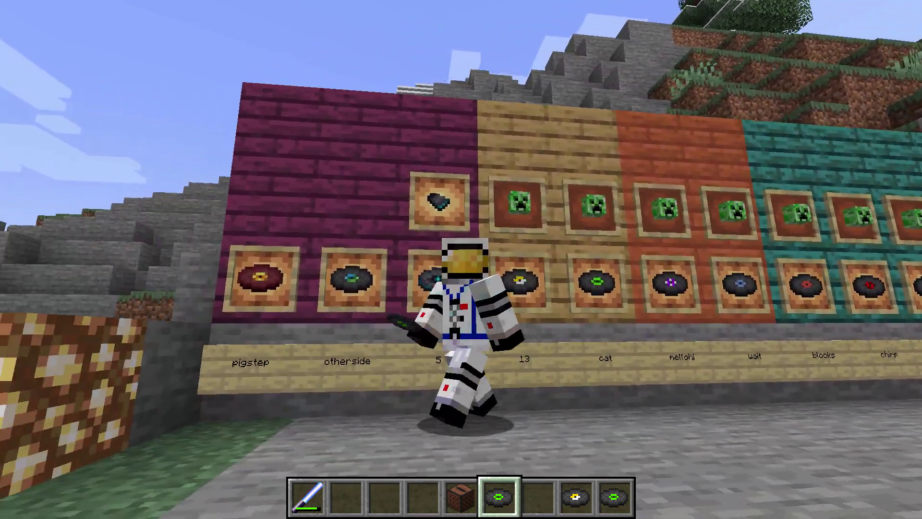
pyautogui.press('a')
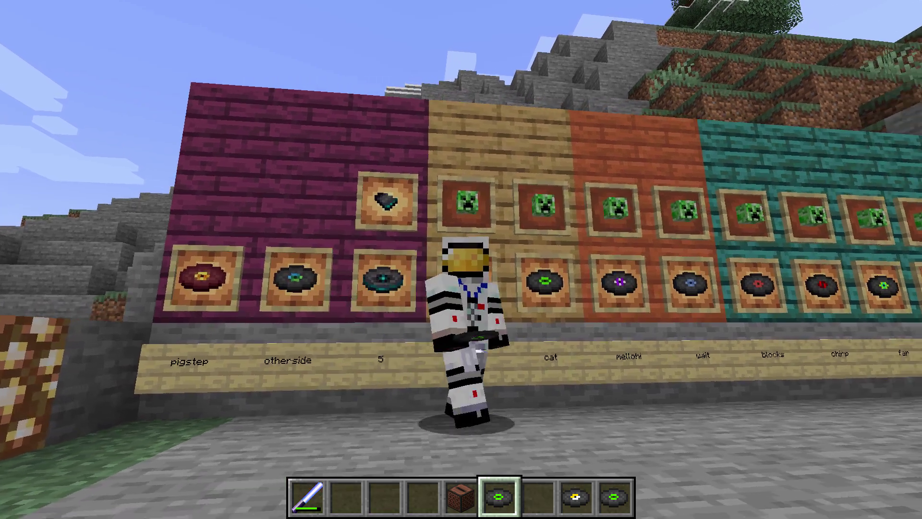
pyautogui.press('a')
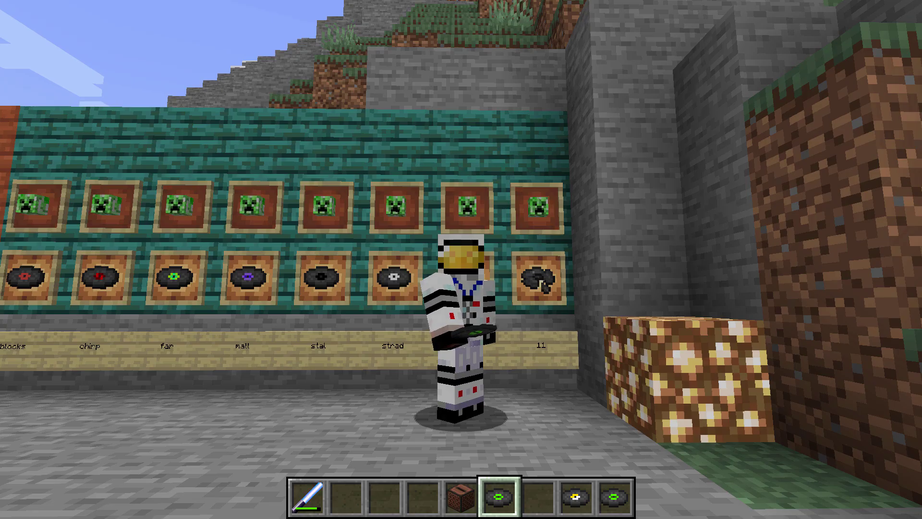
pyautogui.press('d')
pyautogui.press('d')
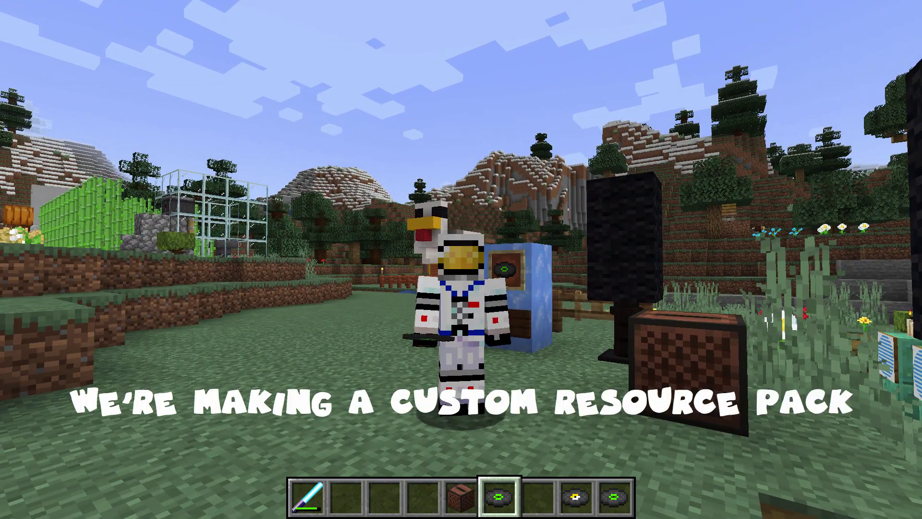
pyautogui.press('a')
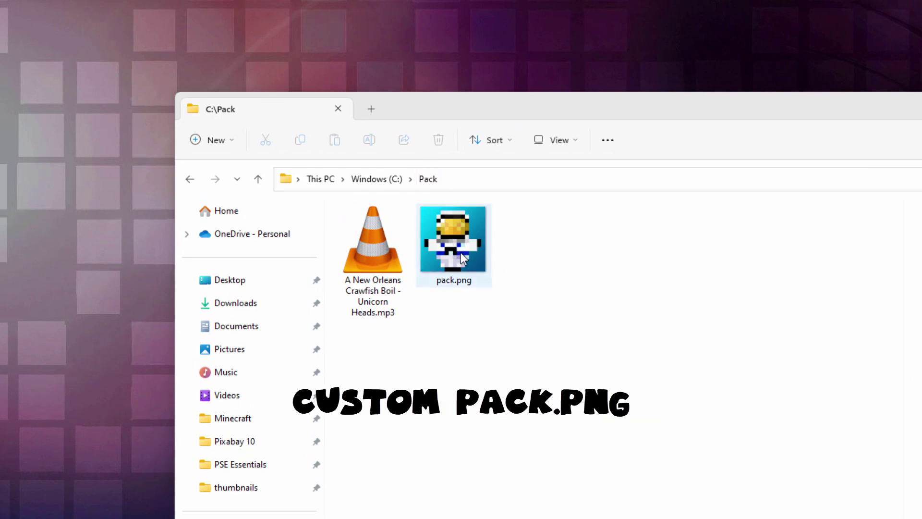
# - Check the file details of pack.png and the A New Orleans Crawfish Boil MP3 in the Pack folder
pyautogui.moveTo(456, 246)
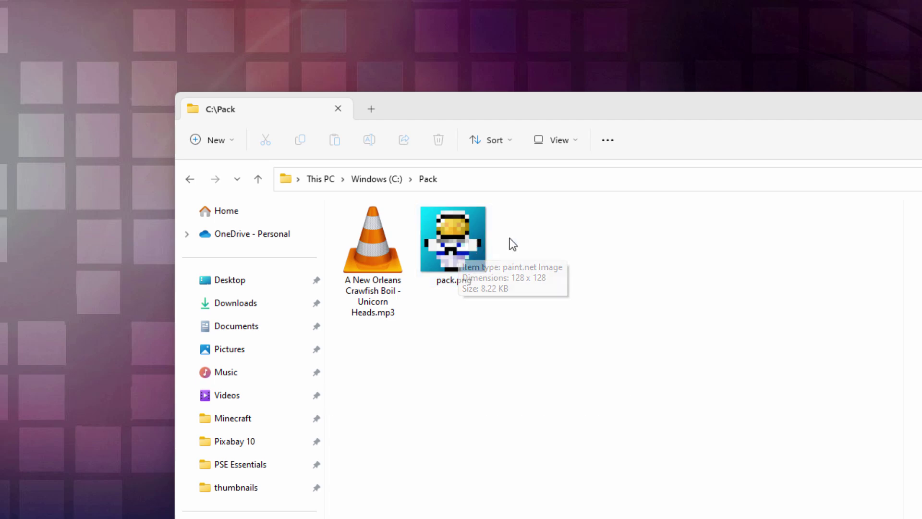
pyautogui.click(464, 316)
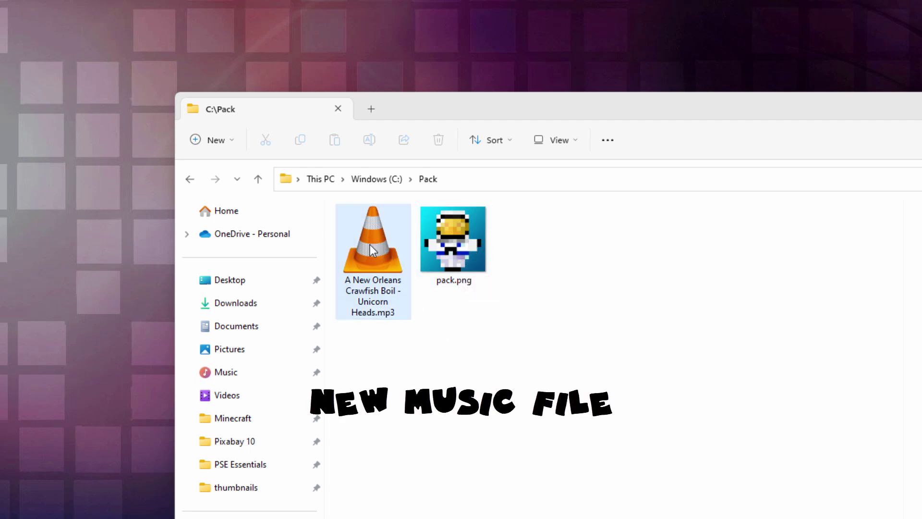
pyautogui.moveTo(358, 286)
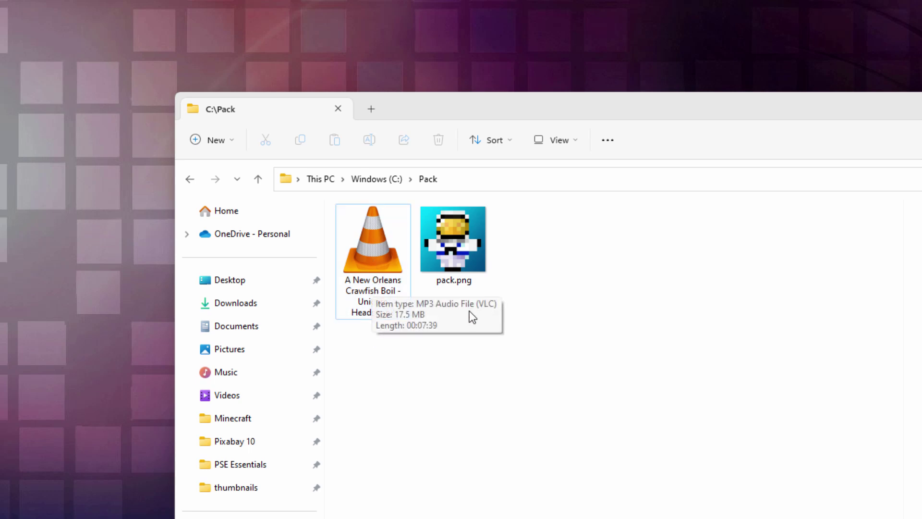
pyautogui.moveTo(379, 249)
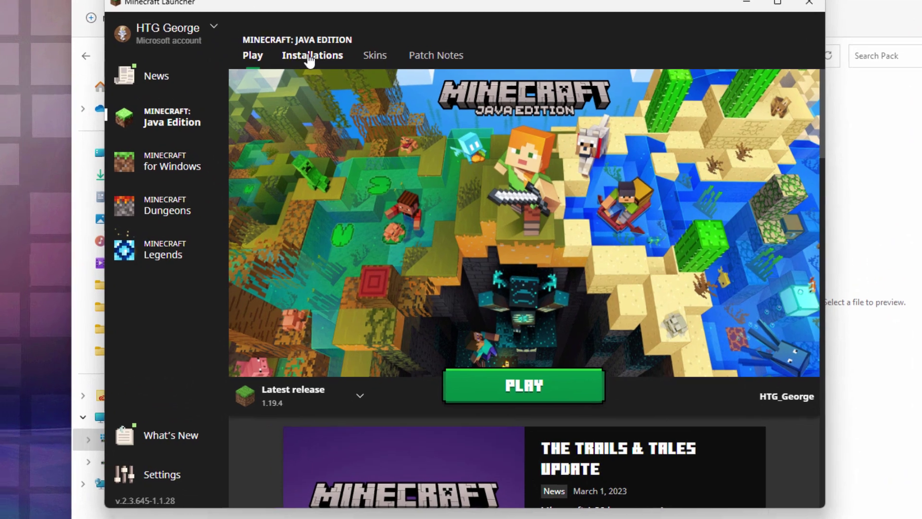
# - Open the game folder of the Latest release installation from the Minecraft Launcher
pyautogui.click(342, 123)
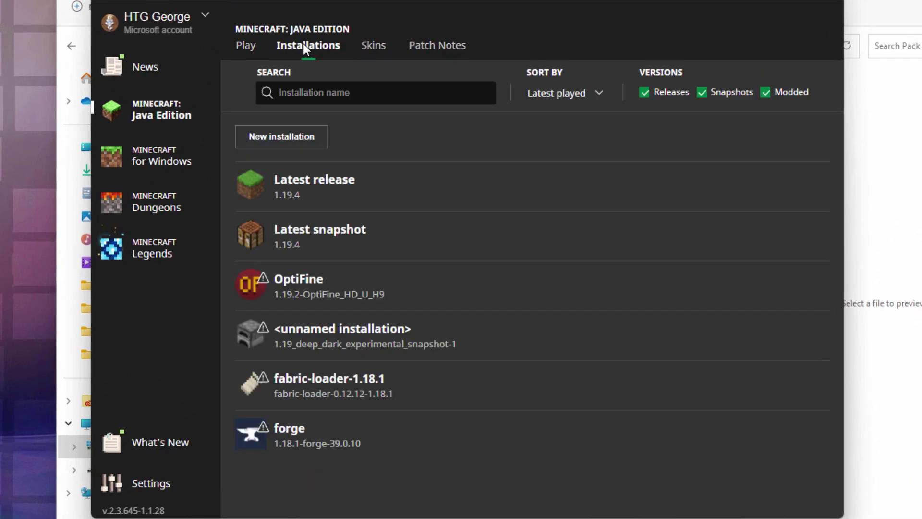
pyautogui.moveTo(307, 194)
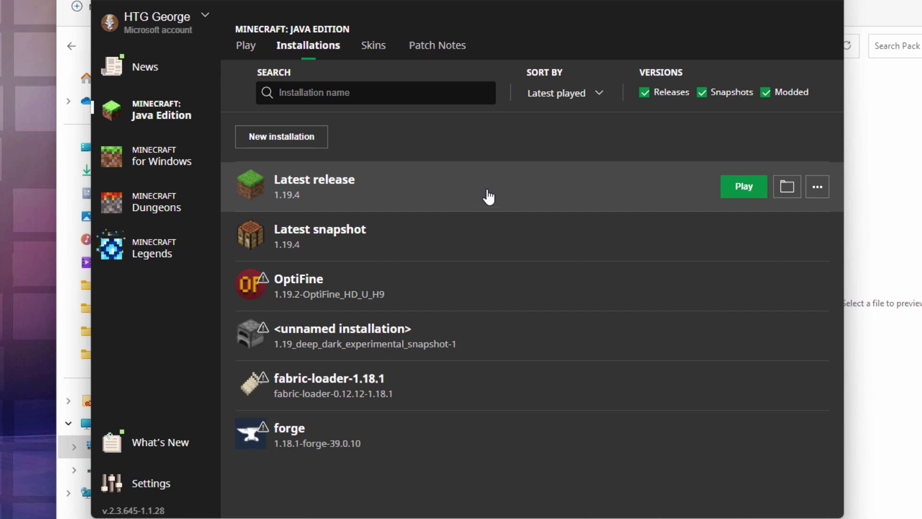
pyautogui.click(787, 189)
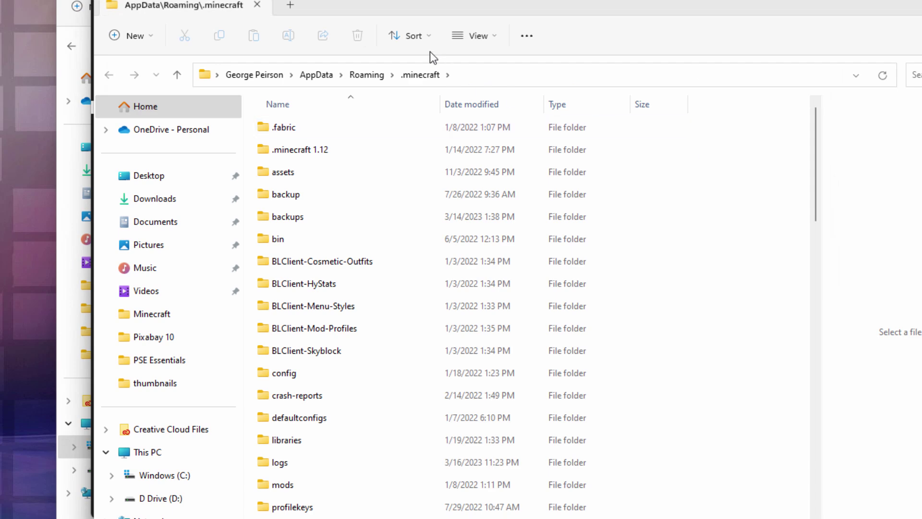
pyautogui.moveTo(469, 4); pyautogui.dragTo(472, 11)
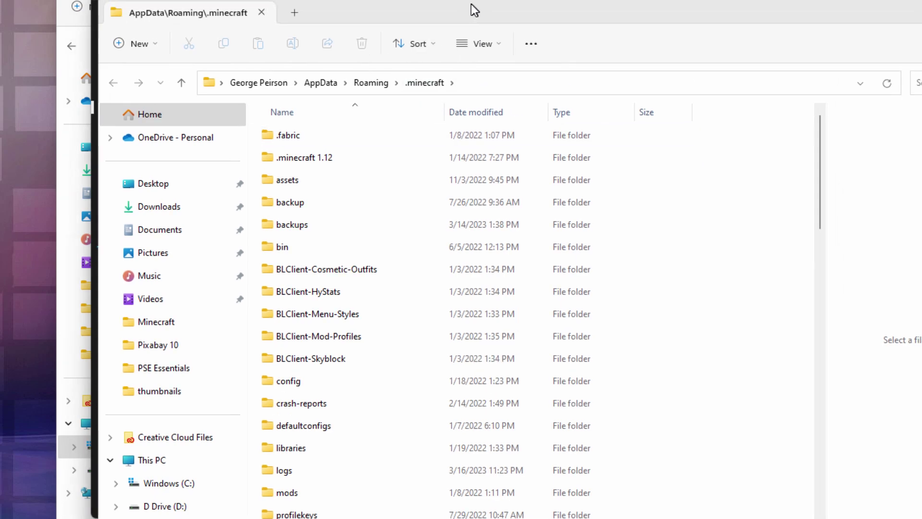
# - Open the 1.19.4 folder inside the versions folder of .minecraft
pyautogui.scroll(-9, 309, 161)
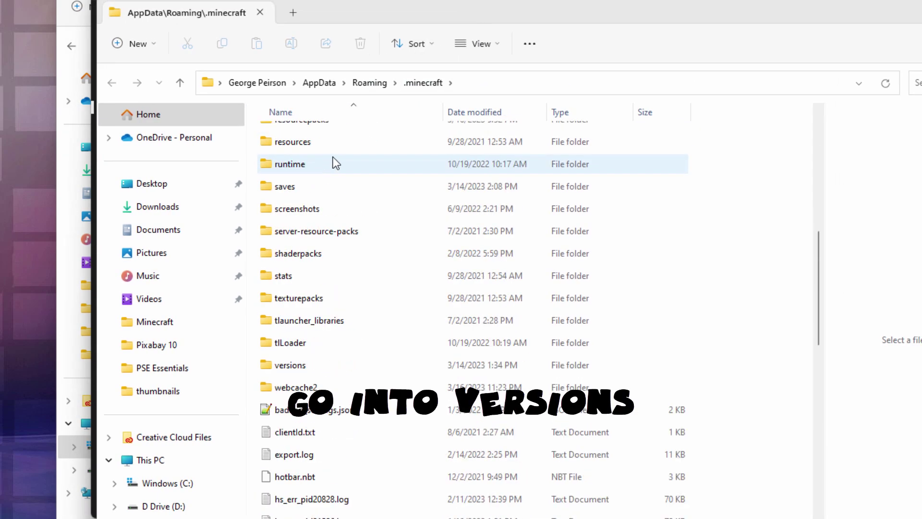
pyautogui.scroll(1, 333, 163)
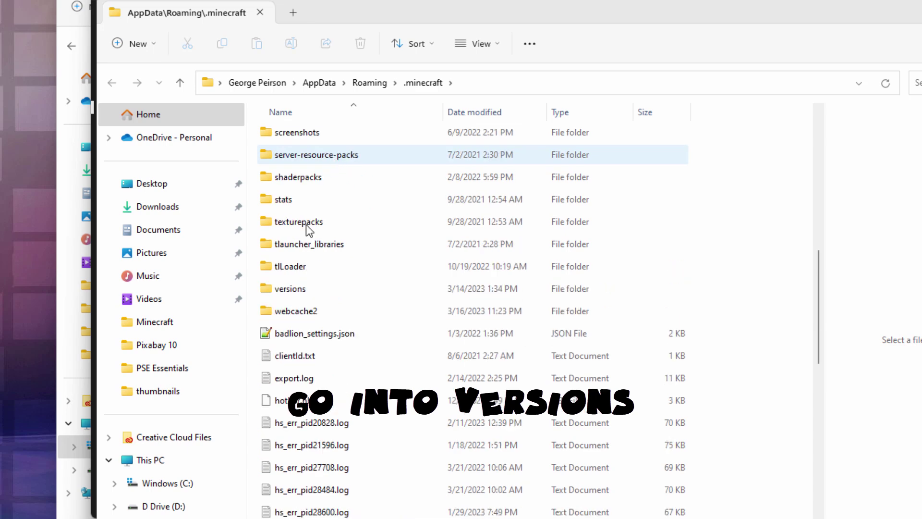
pyautogui.doubleClick(272, 287)
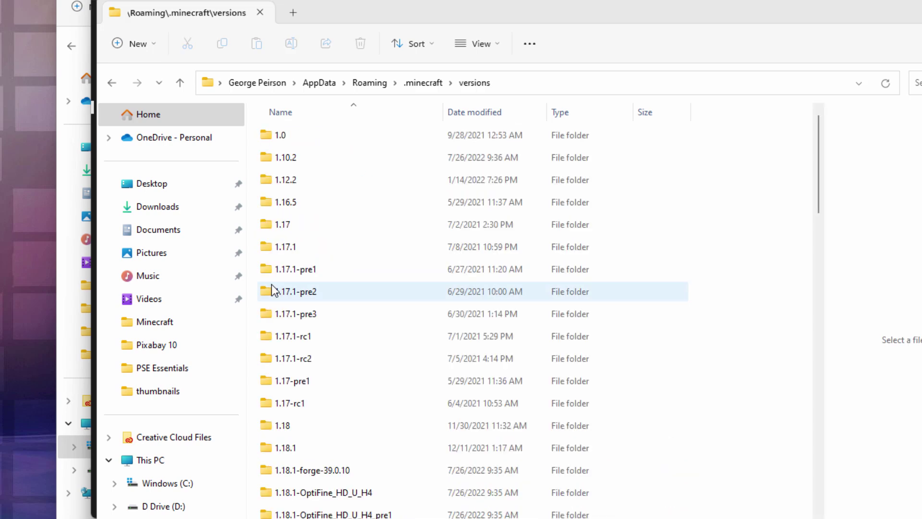
pyautogui.scroll(-6, 305, 232)
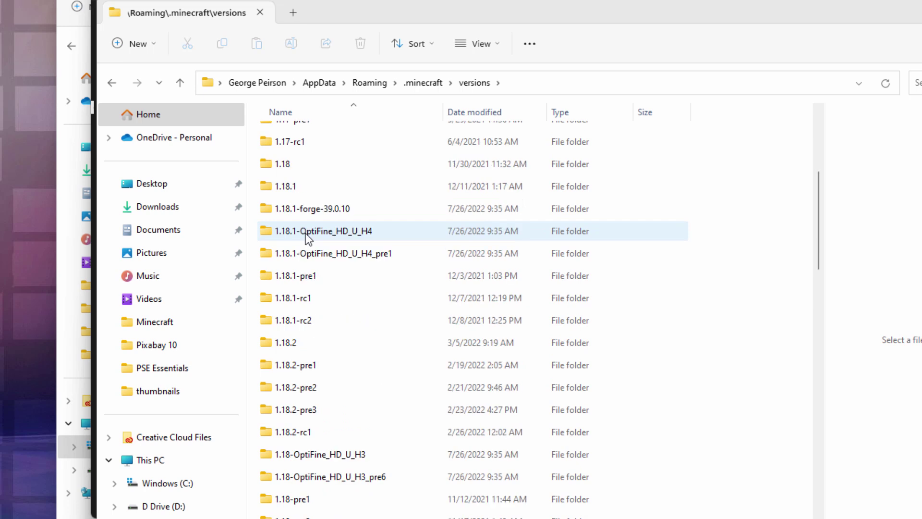
pyautogui.scroll(-9, 306, 233)
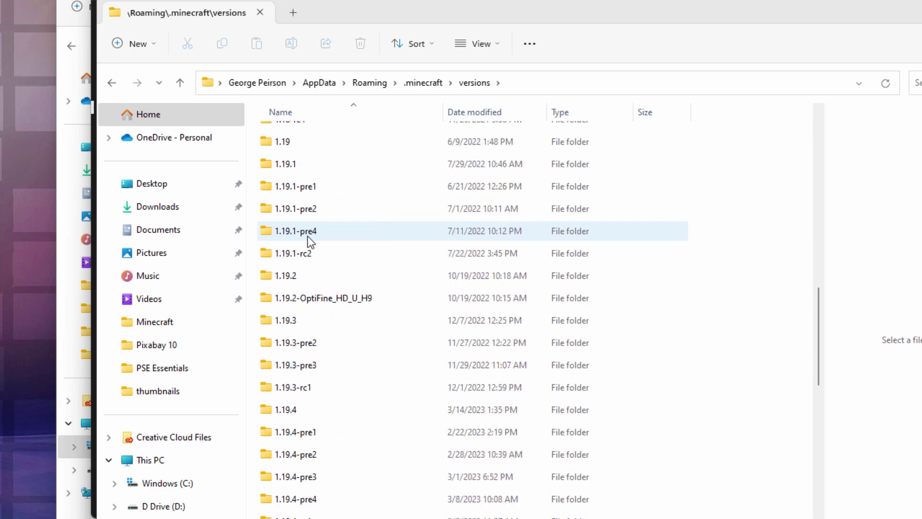
pyautogui.scroll(-2, 308, 235)
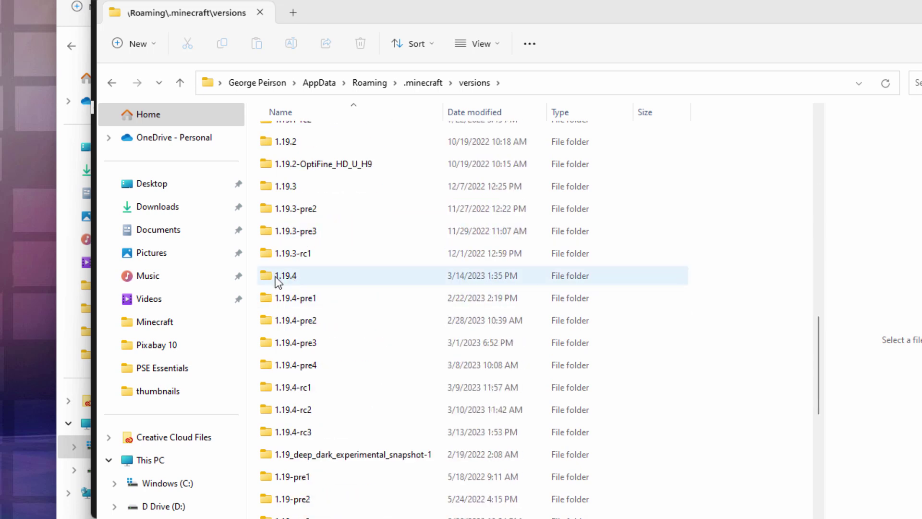
pyautogui.click(289, 280)
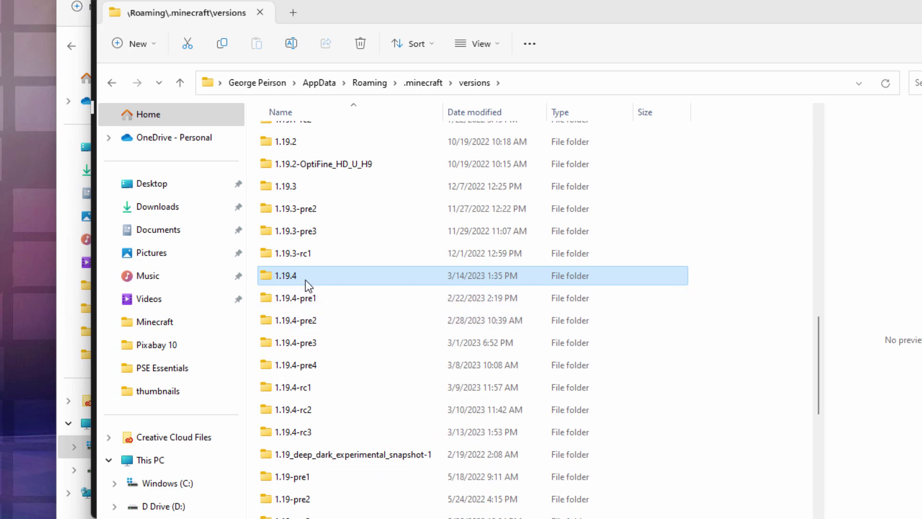
pyautogui.doubleClick(272, 275)
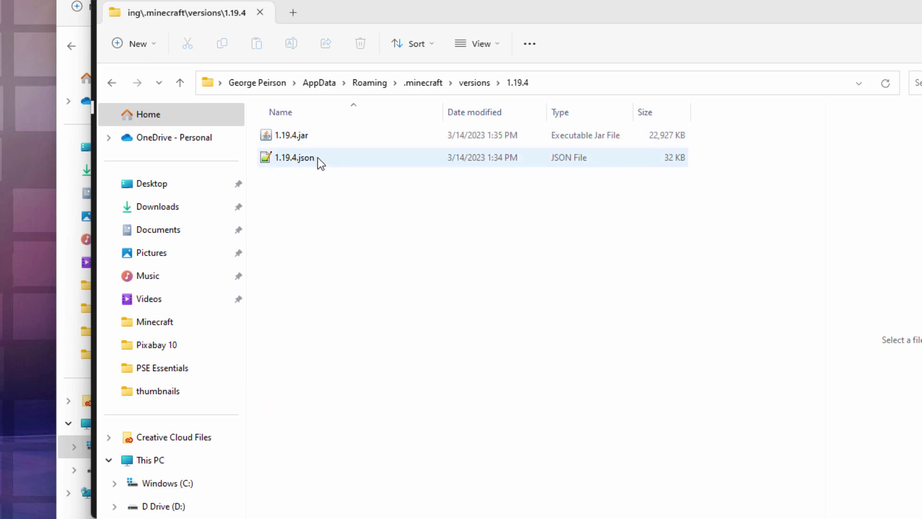
# - Check whether File Explorer is set to show file name extensions
pyautogui.click(499, 44)
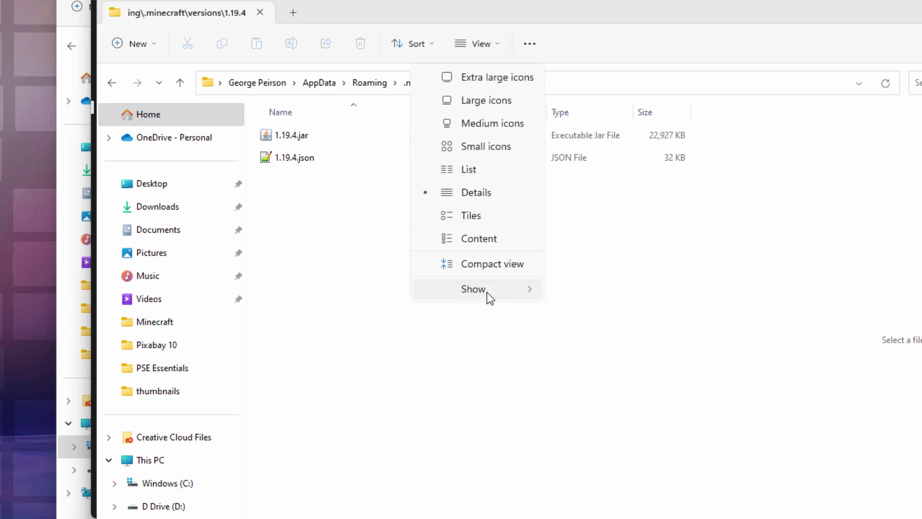
pyautogui.moveTo(487, 292)
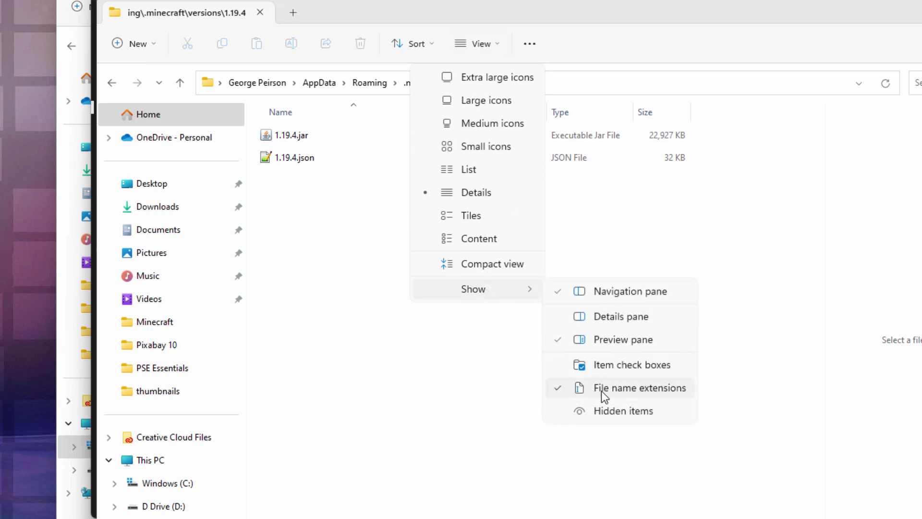
pyautogui.click(520, 359)
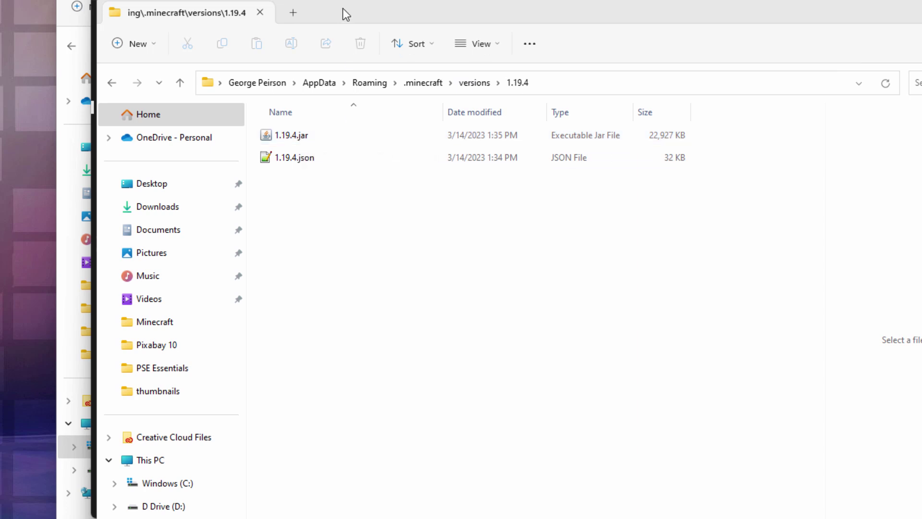
# - Copy 1.19.4.jar from the 1.19.4 version folder into C:\Pack, clearing the launcher out of the way
pyautogui.moveTo(343, 8); pyautogui.dragTo(536, 47)
pyautogui.click(665, 3)
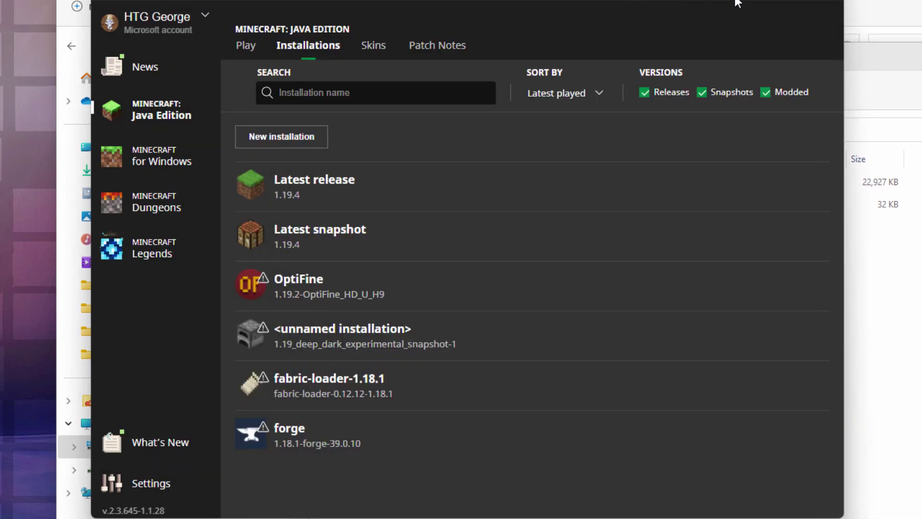
pyautogui.click(730, 8)
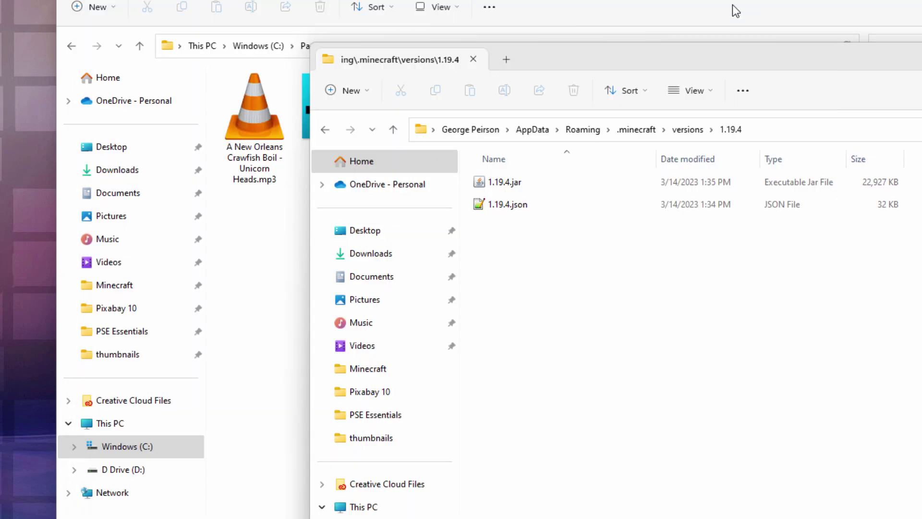
pyautogui.click(486, 189)
pyautogui.moveTo(484, 187); pyautogui.dragTo(273, 261)
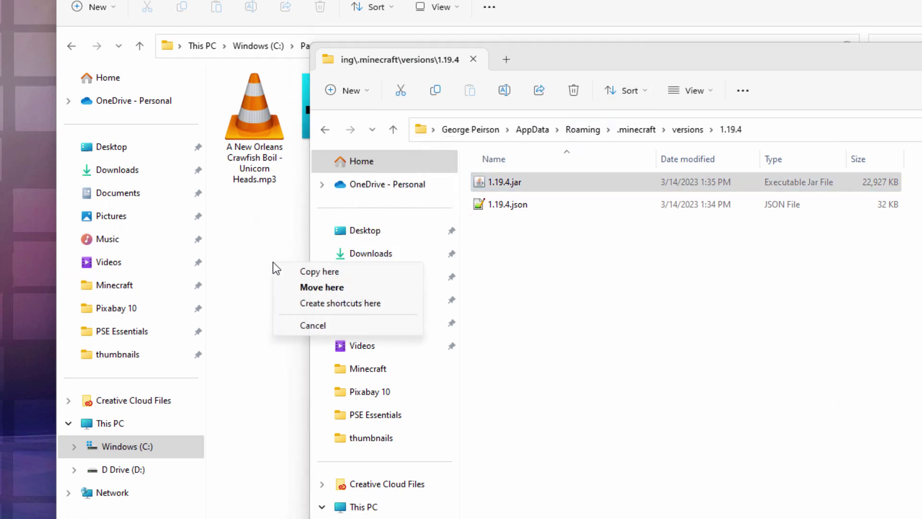
pyautogui.click(326, 272)
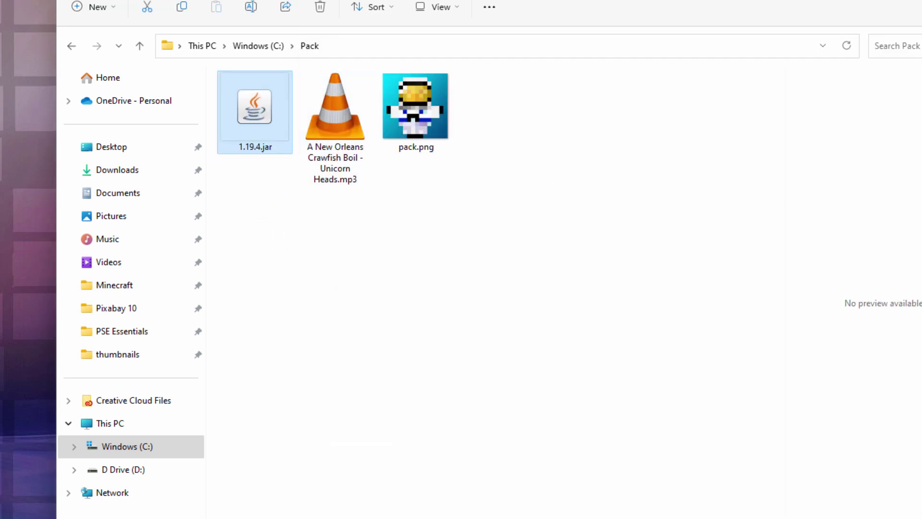
pyautogui.hotkey('alt', 'Tab')
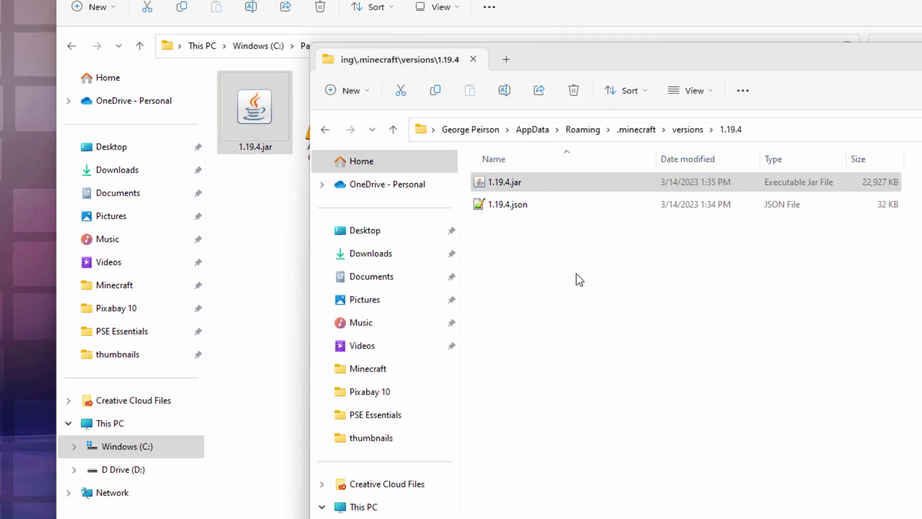
pyautogui.moveTo(800, 59); pyautogui.dragTo(649, 72)
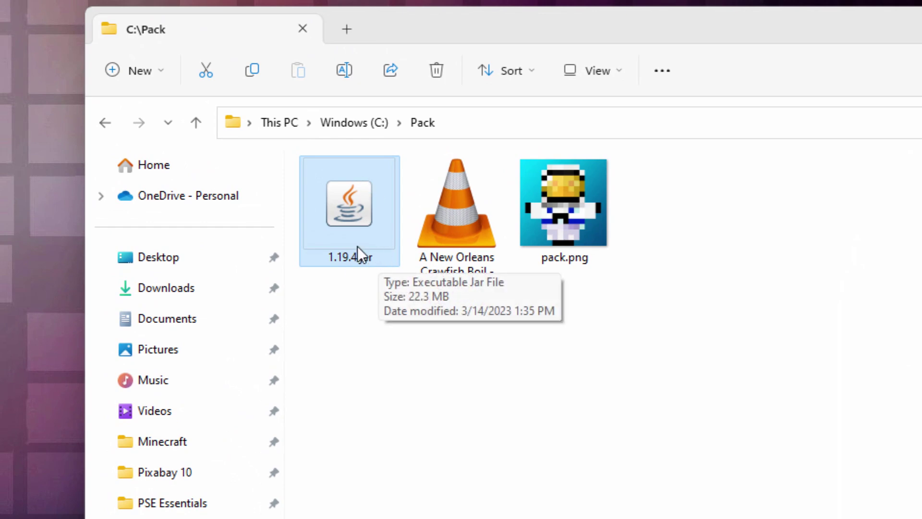
# - Rename 1.19.4.jar in C:\Pack to 1.19.4.zip and accept the file extension change
pyautogui.click(357, 246)
pyautogui.click(379, 258)
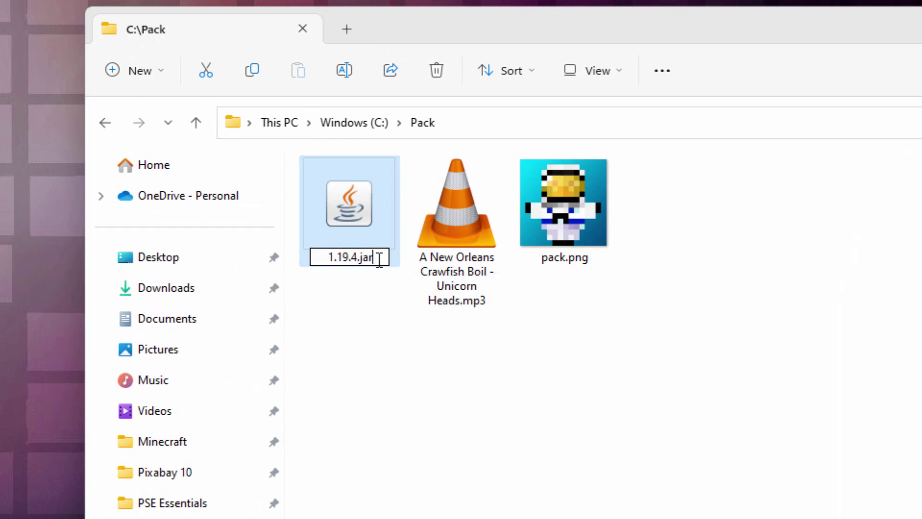
pyautogui.press('BackSpace')
pyautogui.press('BackSpace')
pyautogui.press('BackSpace')
pyautogui.write('zip')
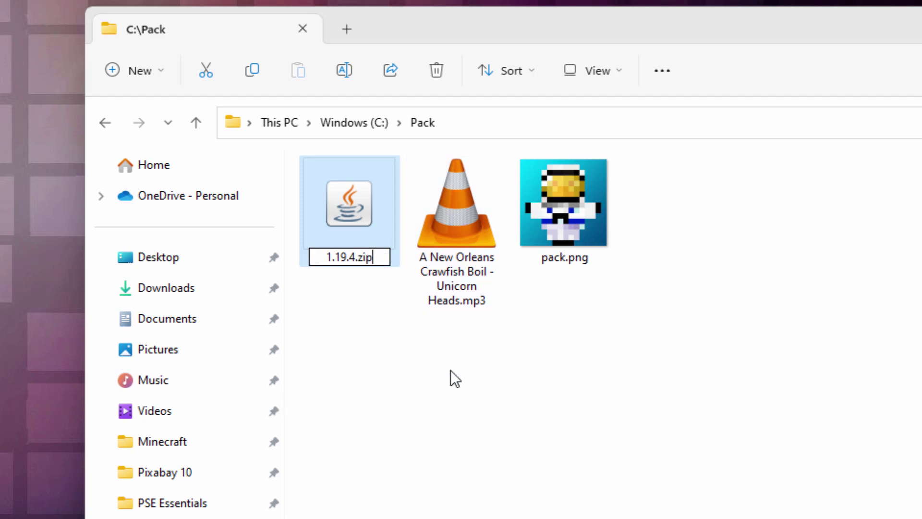
pyautogui.press('Return')
pyautogui.click(752, 411)
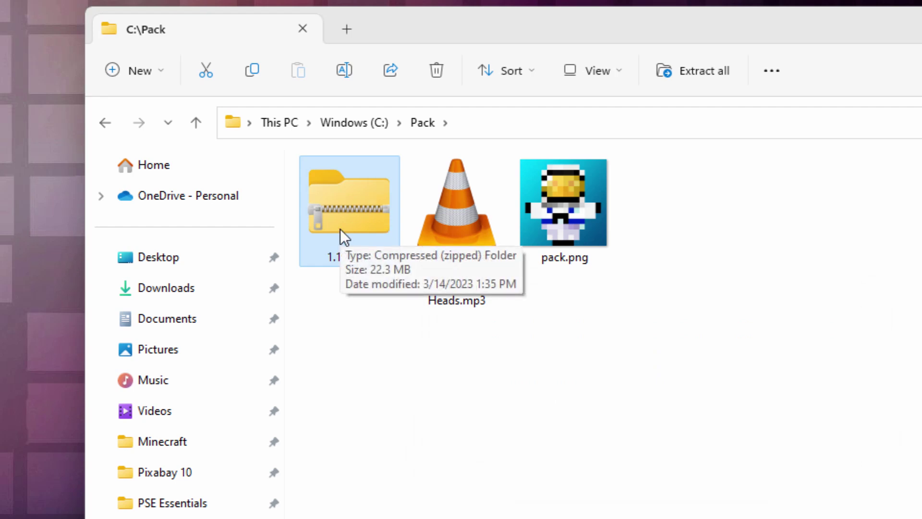
# - Open 1.19.4.zip in a separate window beside the C:\Pack folder
pyautogui.rightClick(335, 216)
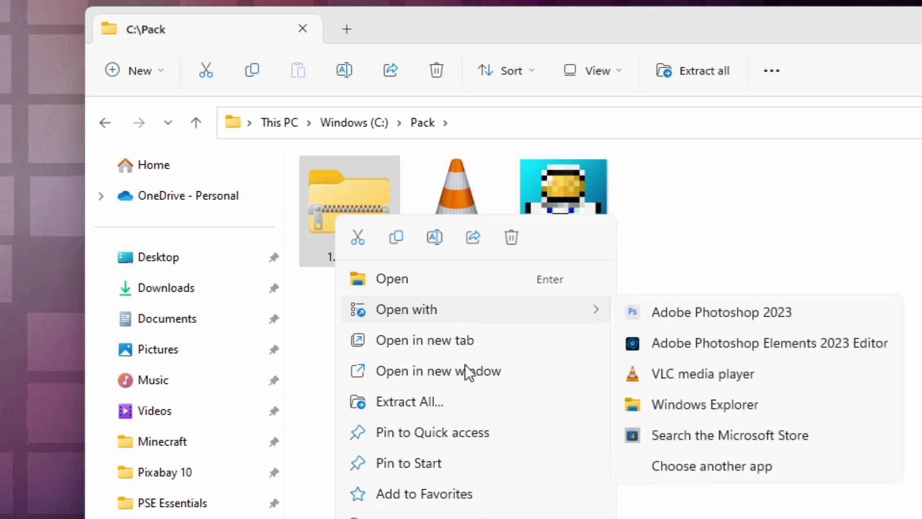
pyautogui.click(432, 375)
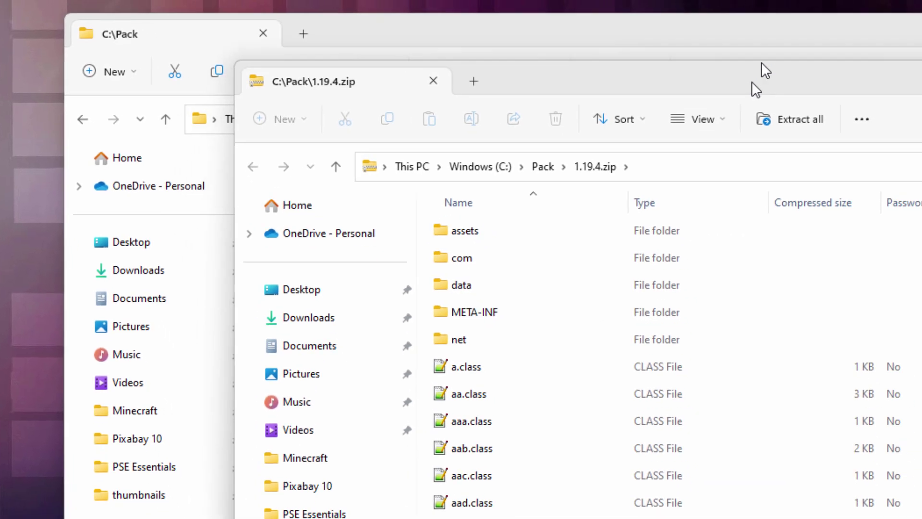
pyautogui.moveTo(670, 20); pyautogui.dragTo(690, 18)
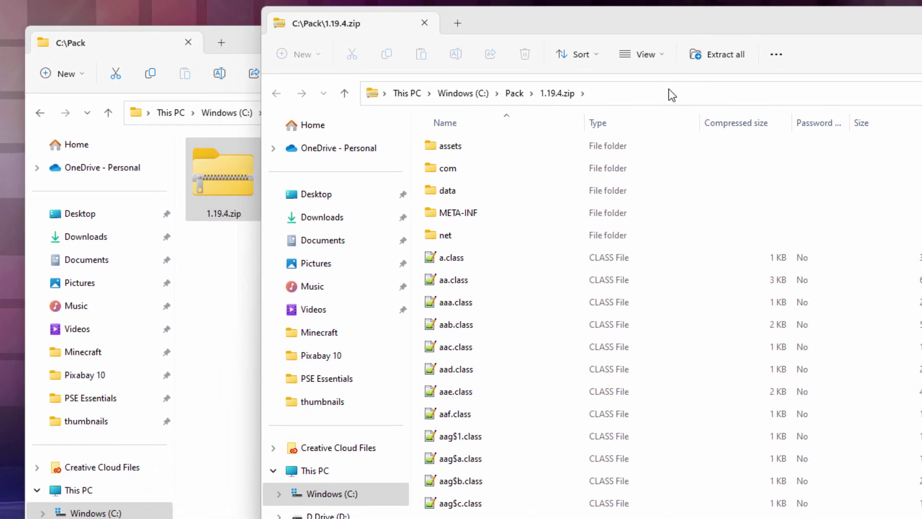
# - Examine the custom pack.png in C:\Pack and locate the original pack.png inside 1.19.4.zip
pyautogui.moveTo(561, 17); pyautogui.dragTo(514, 263)
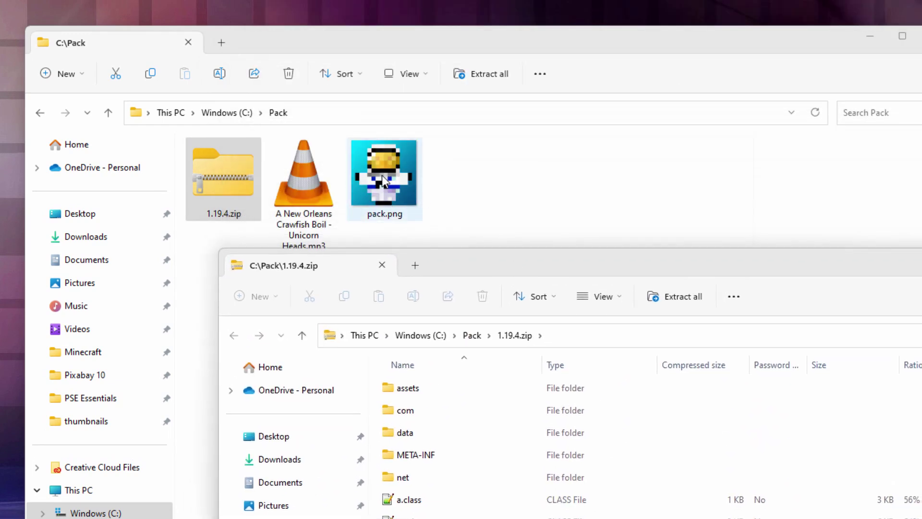
pyautogui.click(433, 67)
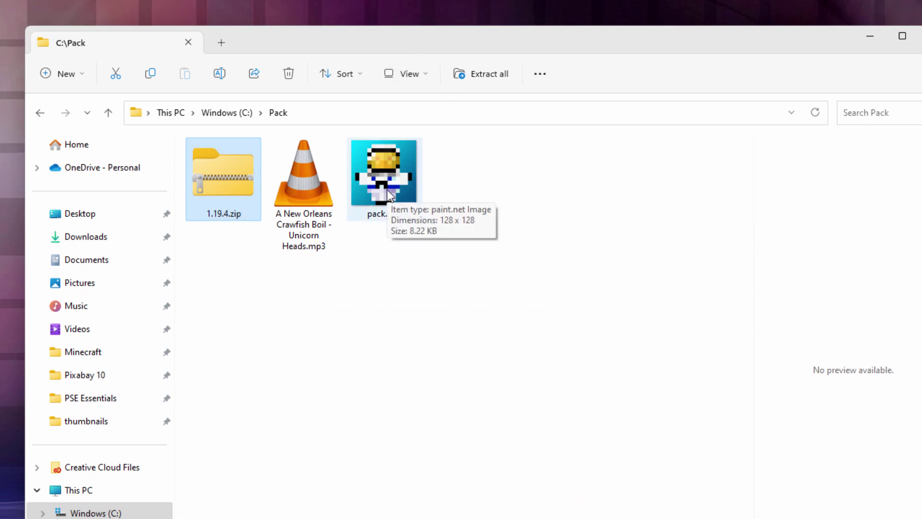
pyautogui.hotkey('alt', 'Tab')
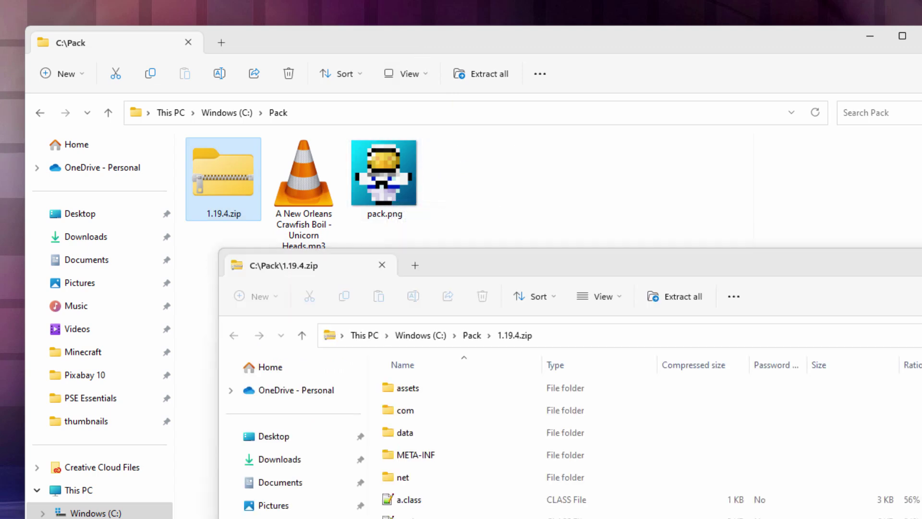
pyautogui.moveTo(532, 264); pyautogui.dragTo(552, 74)
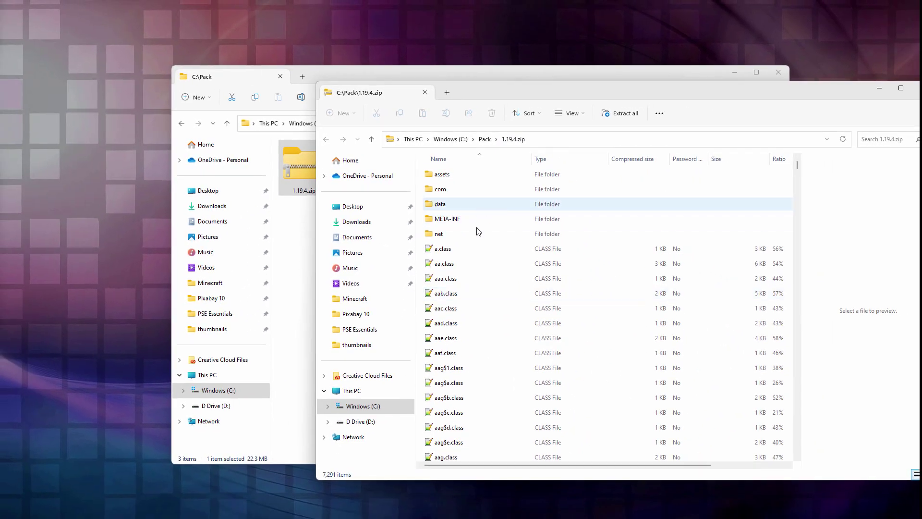
pyautogui.moveTo(797, 165); pyautogui.dragTo(798, 432)
pyautogui.click(457, 395)
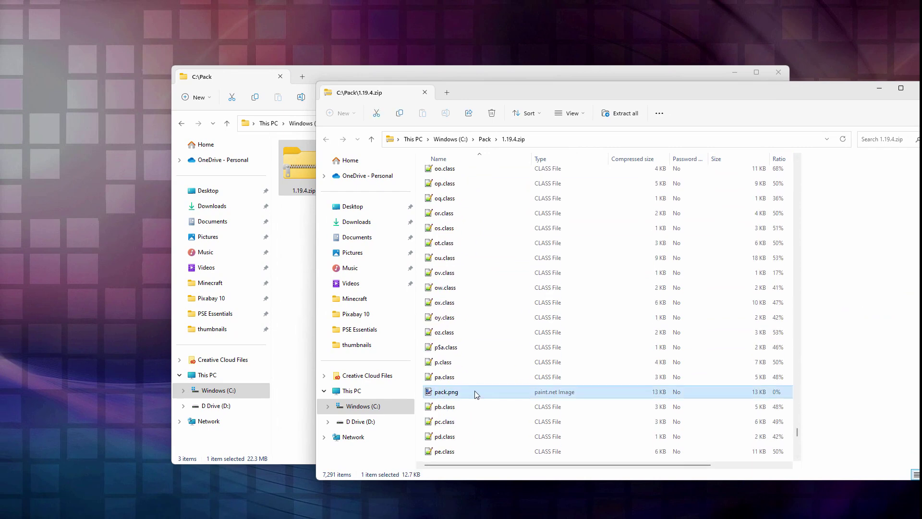
pyautogui.moveTo(453, 395)
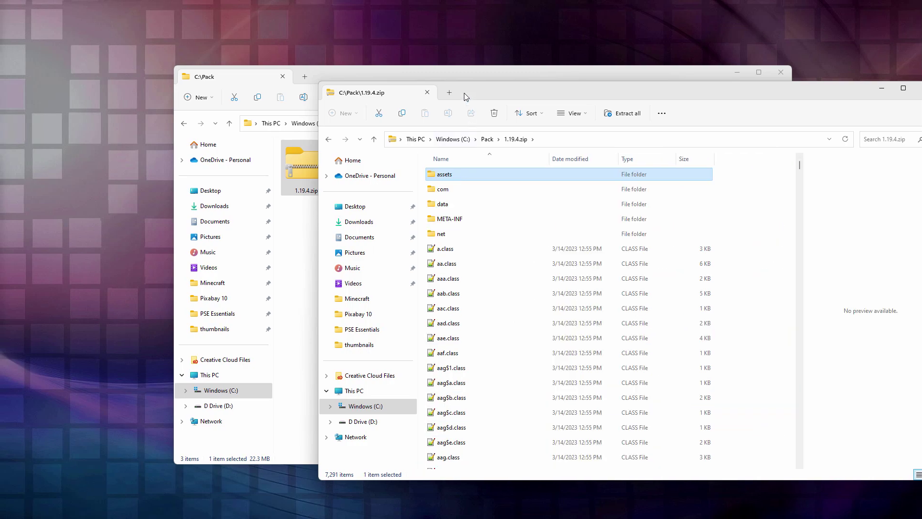
# - Open the assets\minecraft\textures\item folder inside 1.19.4.zip, keeping the C:\Pack files reachable alongside it
pyautogui.moveTo(464, 93); pyautogui.dragTo(526, 94)
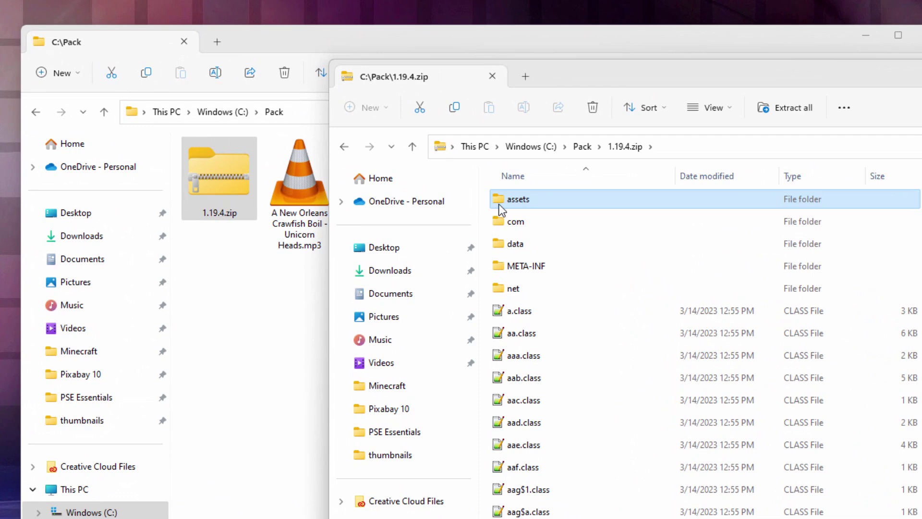
pyautogui.doubleClick(501, 206)
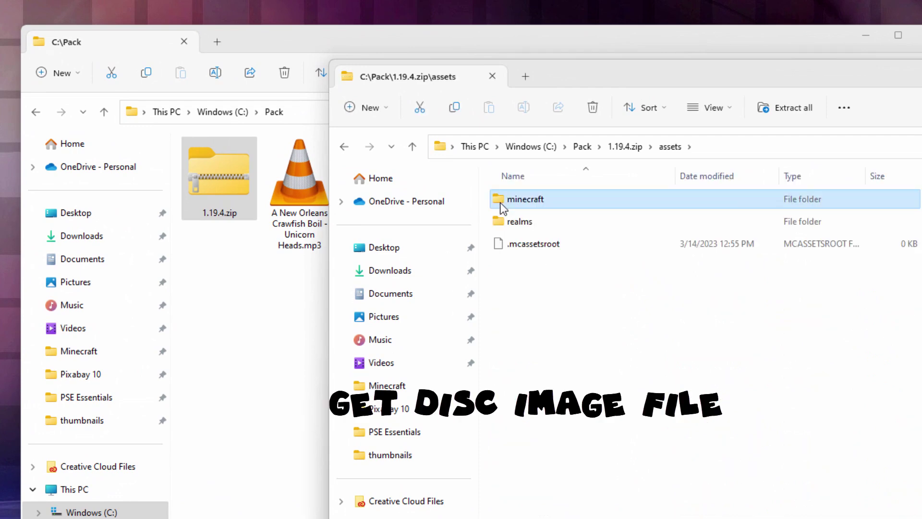
pyautogui.doubleClick(502, 205)
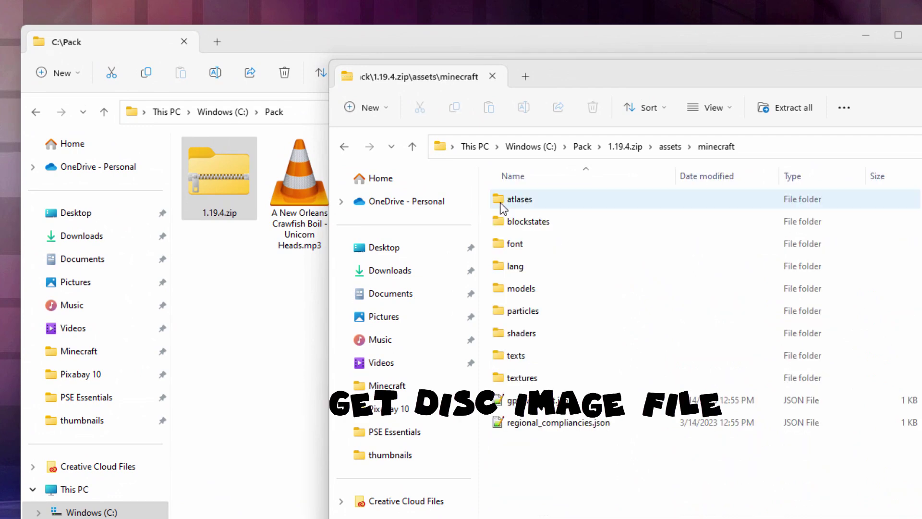
pyautogui.doubleClick(514, 376)
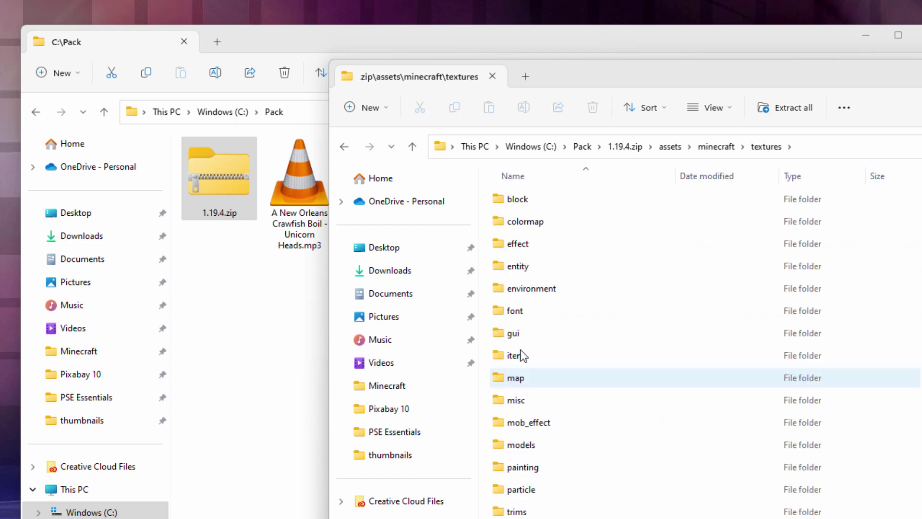
pyautogui.doubleClick(499, 355)
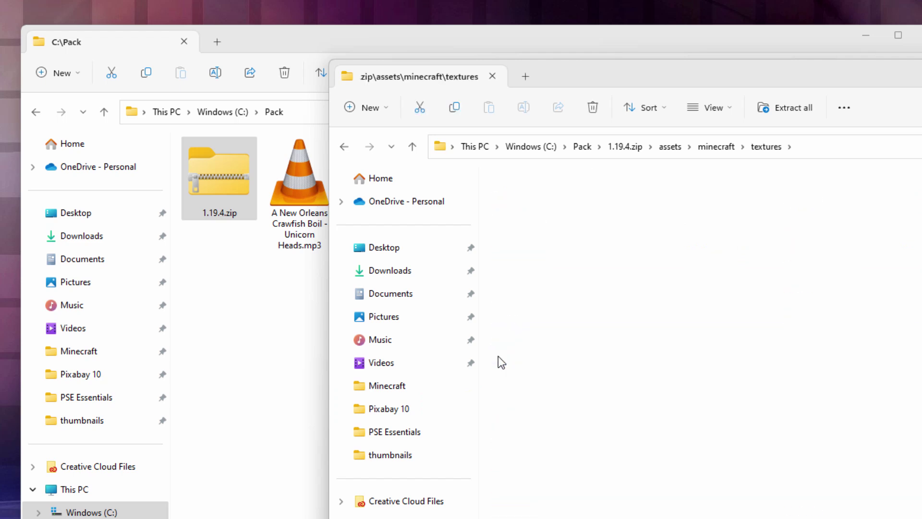
# - Copy music_disc_cat.png from the zip's item textures folder into C:\Pack
pyautogui.scroll(-5, 553, 399)
pyautogui.scroll(-20, 548, 395)
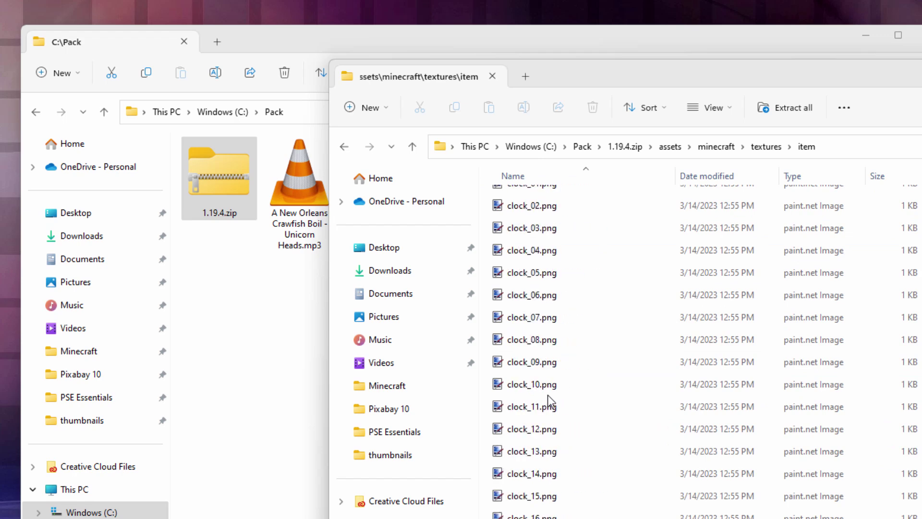
pyautogui.click(541, 388)
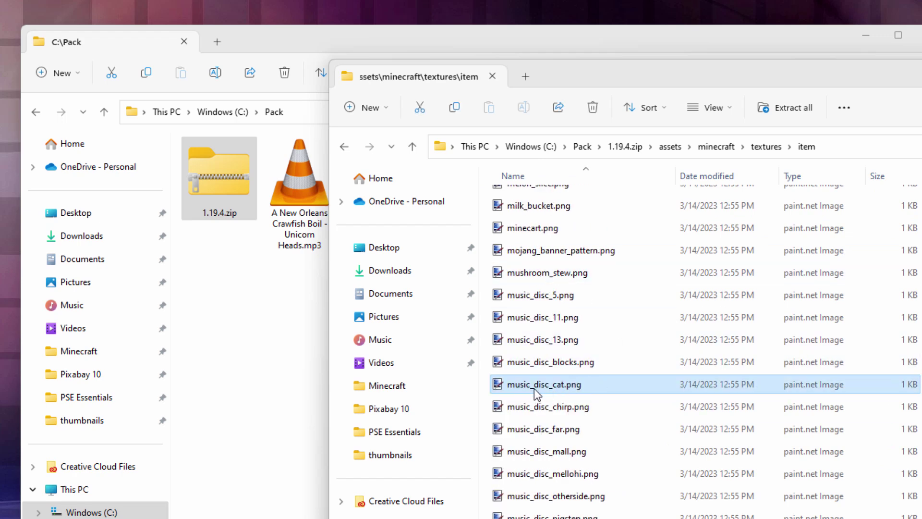
pyautogui.moveTo(529, 389); pyautogui.dragTo(272, 398)
pyautogui.click(298, 406)
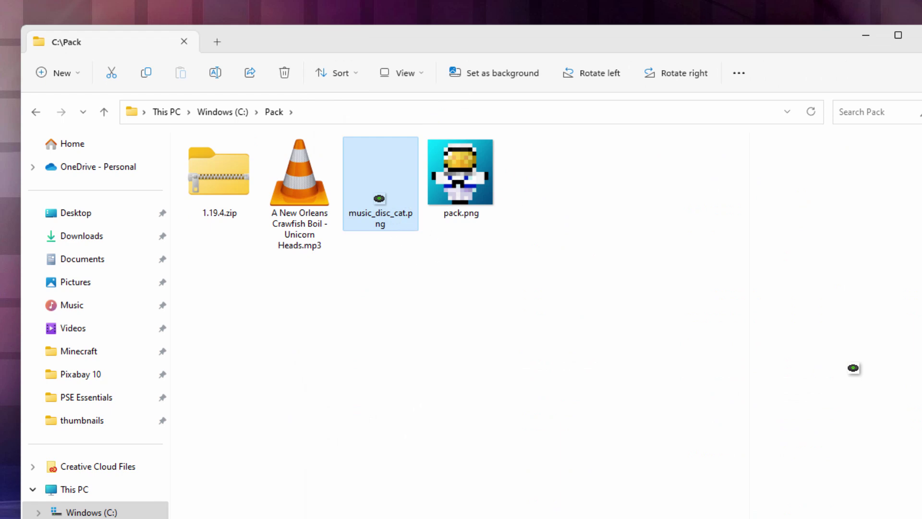
# - Arrange the two folder windows so both are reachable and create a folder named assets in C:\Pack
pyautogui.hotkey('alt', 'Tab')
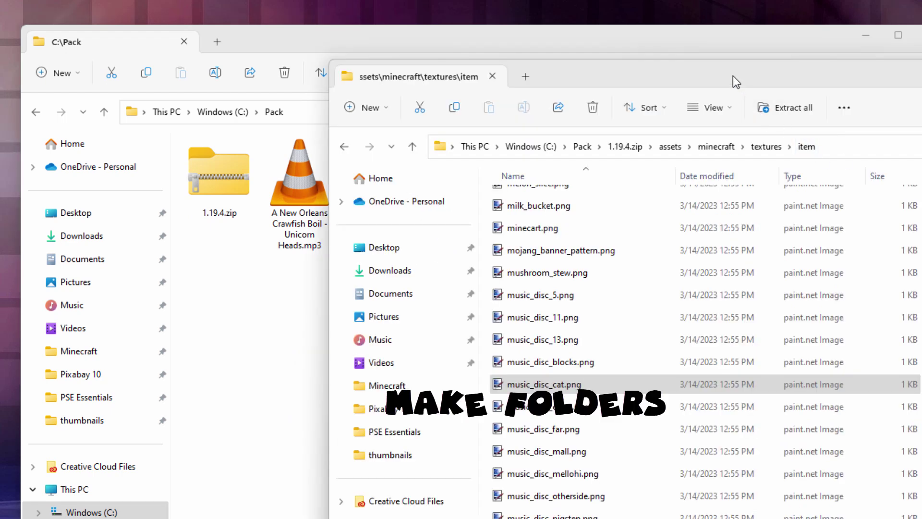
pyautogui.moveTo(733, 76); pyautogui.dragTo(630, 10)
pyautogui.hotkey('alt', 'Tab')
pyautogui.moveTo(607, 53); pyautogui.dragTo(648, 118)
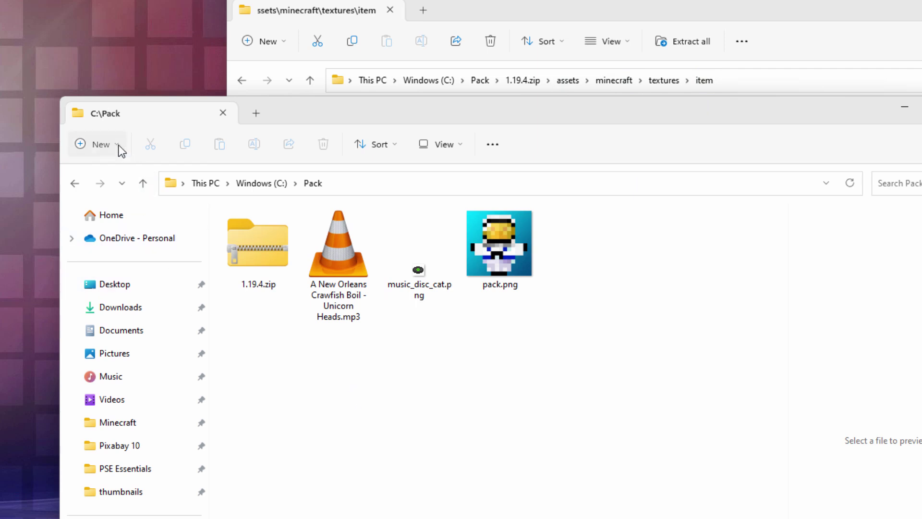
pyautogui.click(101, 144)
pyautogui.click(123, 178)
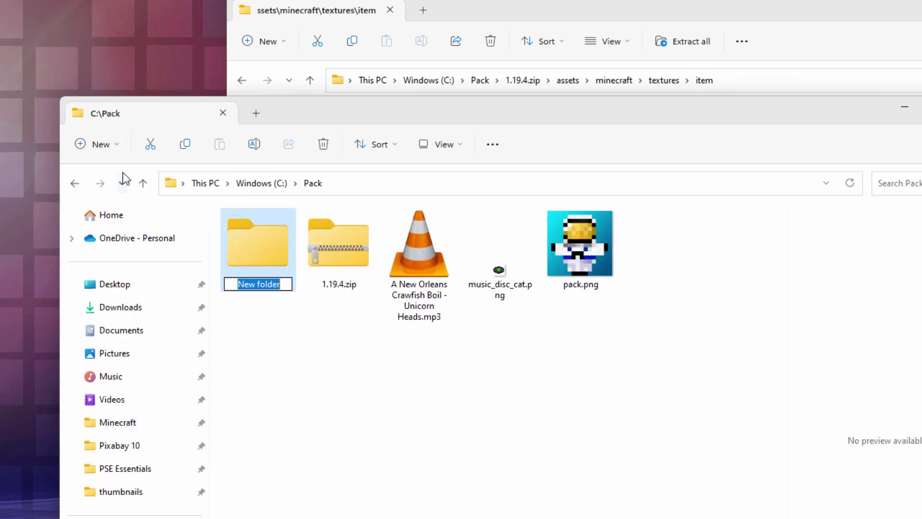
pyautogui.write('assets')
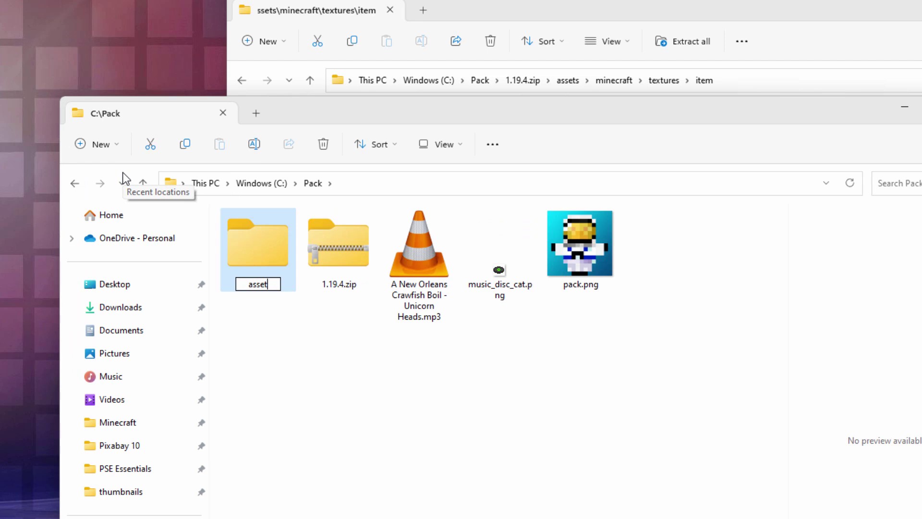
pyautogui.click(288, 358)
# - Create a folder named minecraft inside C:\Pack\assets
pyautogui.doubleClick(251, 250)
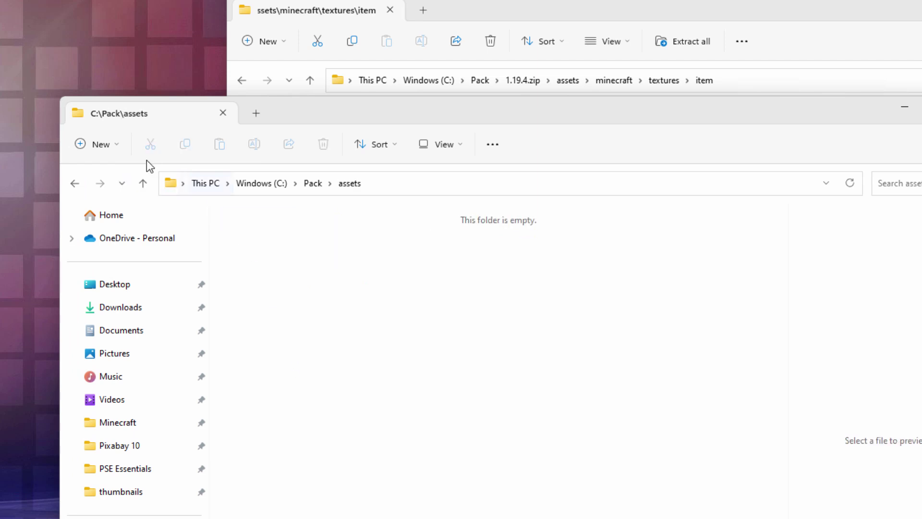
pyautogui.click(119, 145)
pyautogui.click(123, 178)
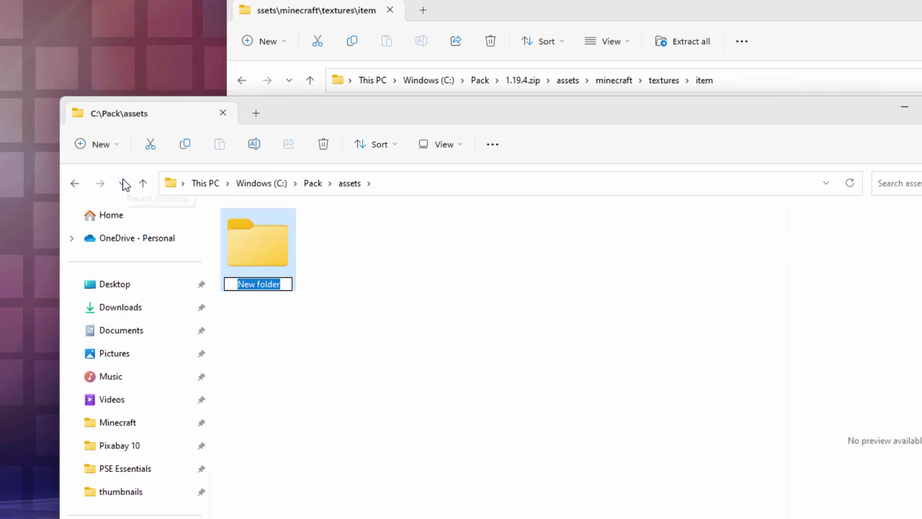
pyautogui.write('minecraft')
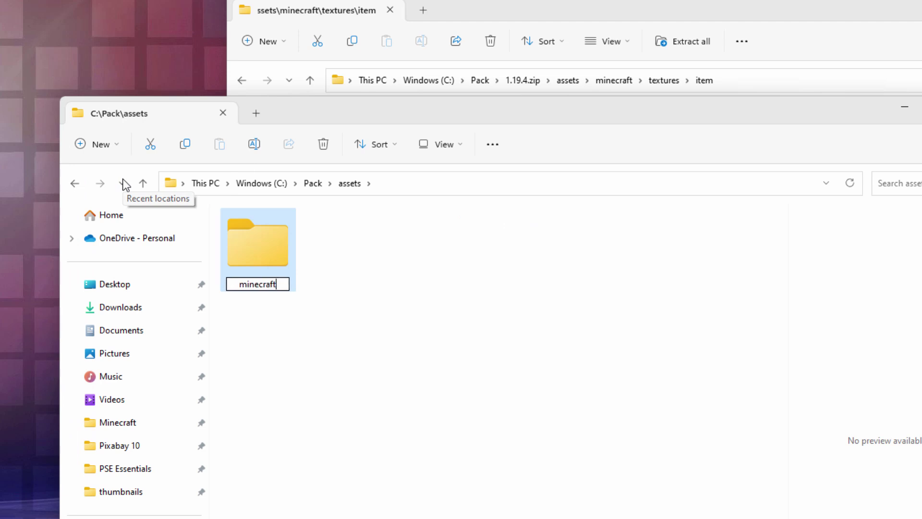
pyautogui.press('Return')
# - Create a folder named textures inside C:\Pack\assets\minecraft
pyautogui.doubleClick(267, 247)
pyautogui.click(120, 146)
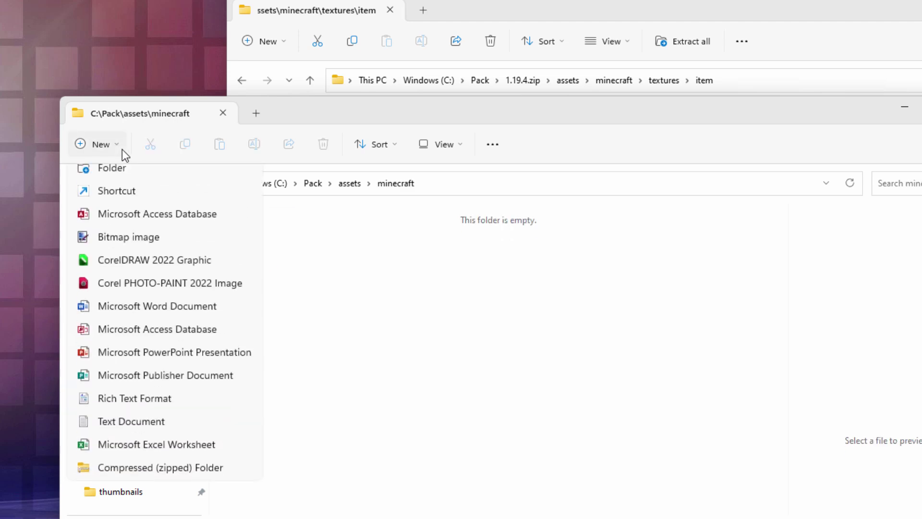
pyautogui.click(124, 177)
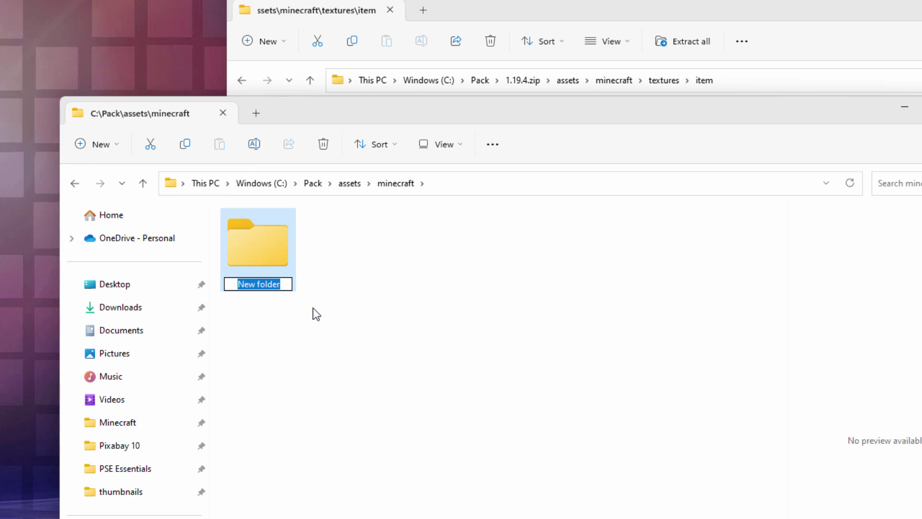
pyautogui.write('textures')
pyautogui.press('Return')
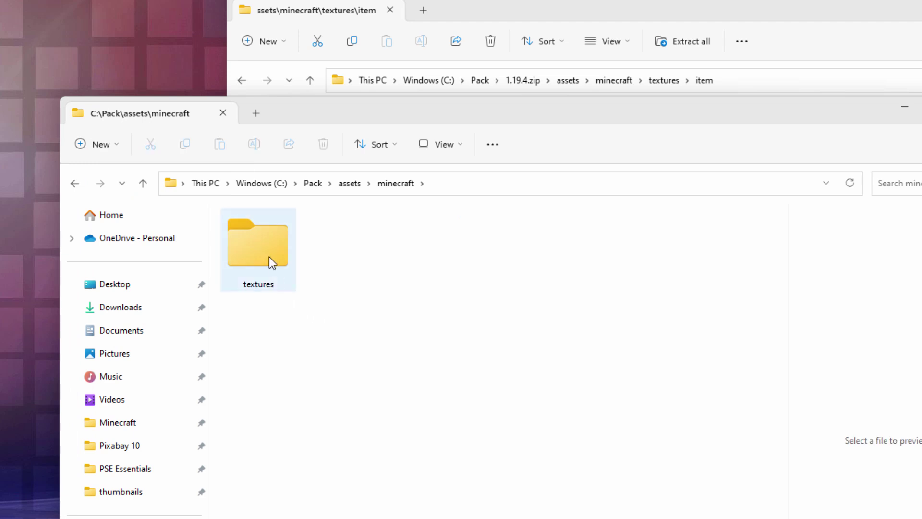
# - Create a folder named item inside C:\Pack\assets\minecraft\textures
pyautogui.doubleClick(272, 263)
pyautogui.click(116, 150)
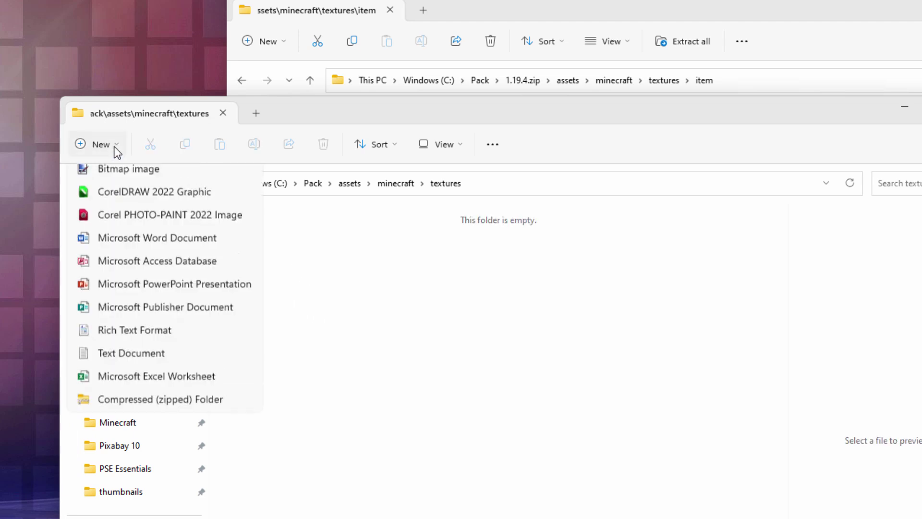
pyautogui.click(106, 178)
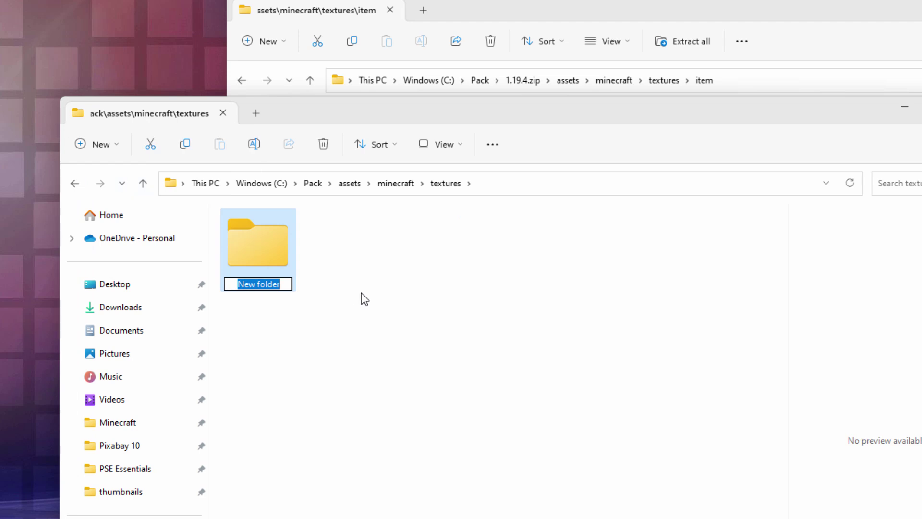
pyautogui.write('item')
pyautogui.press('Return')
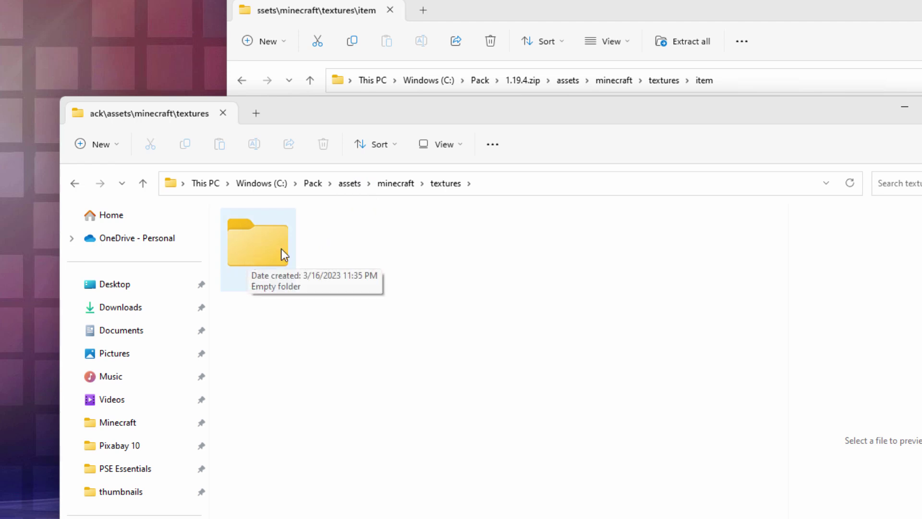
# - Copy the lang folder from assets\minecraft in 1.19.4.zip into C:\Pack\assets\minecraft
pyautogui.click(399, 184)
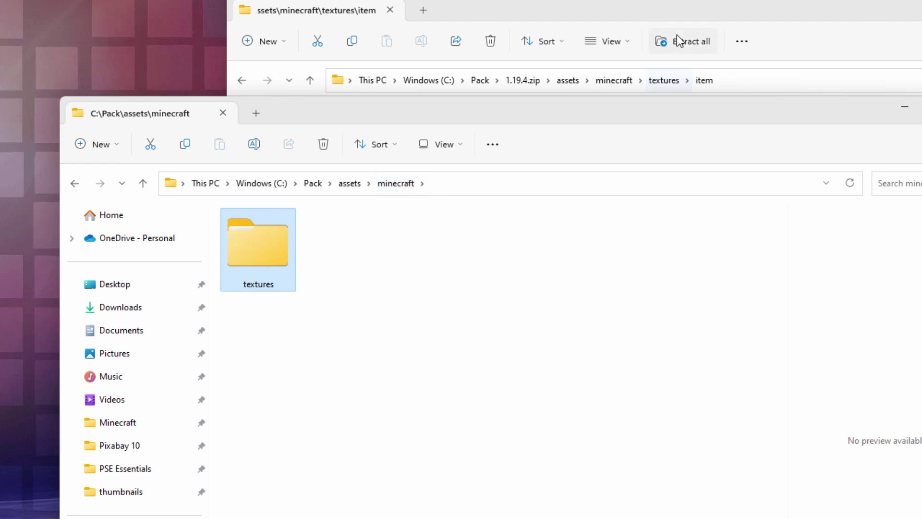
pyautogui.click(665, 21)
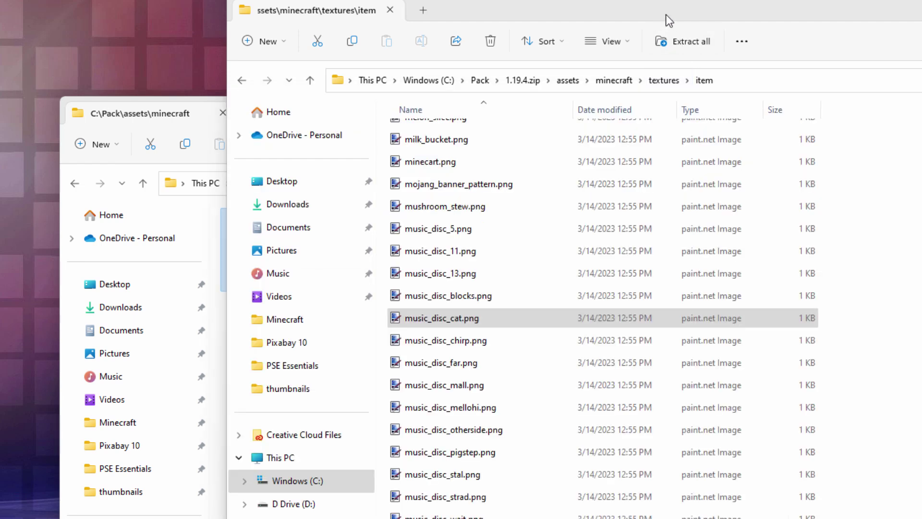
pyautogui.click(621, 80)
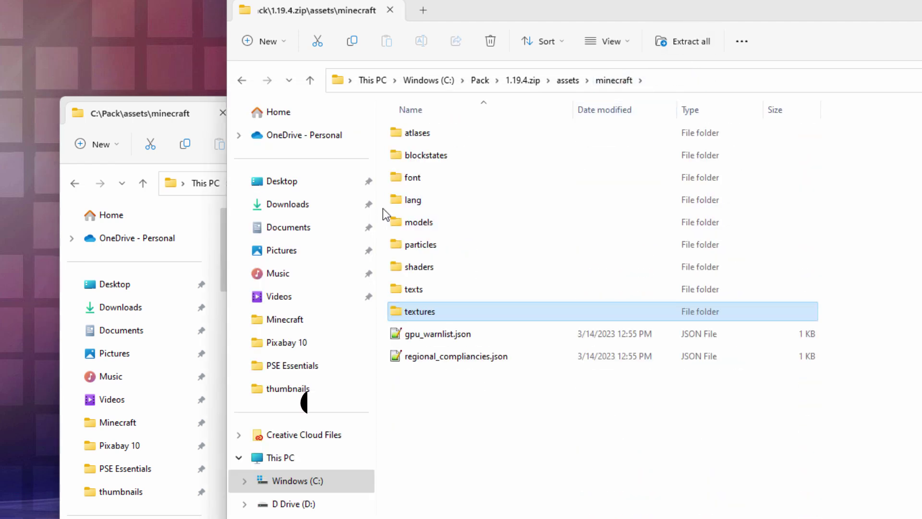
pyautogui.doubleClick(402, 201)
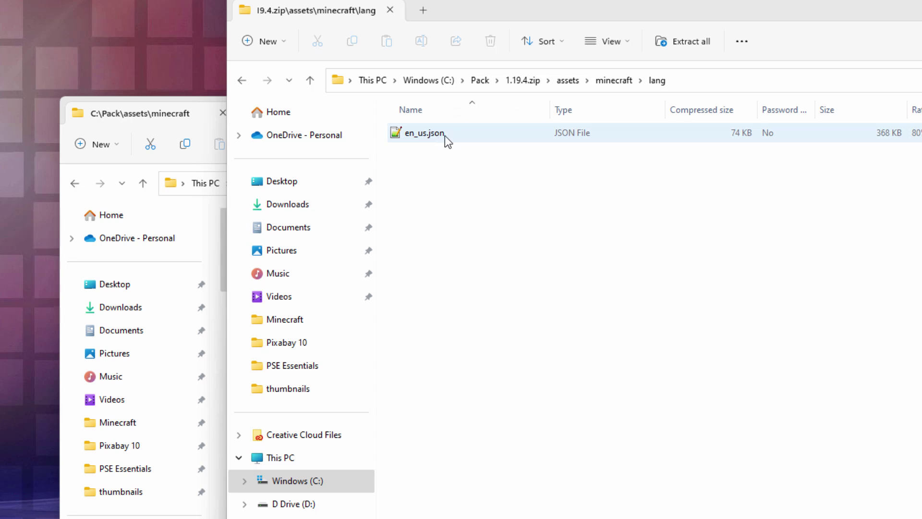
pyautogui.click(615, 81)
pyautogui.moveTo(465, 15); pyautogui.dragTo(694, 36)
pyautogui.moveTo(626, 220); pyautogui.dragTo(299, 386)
pyautogui.click(321, 398)
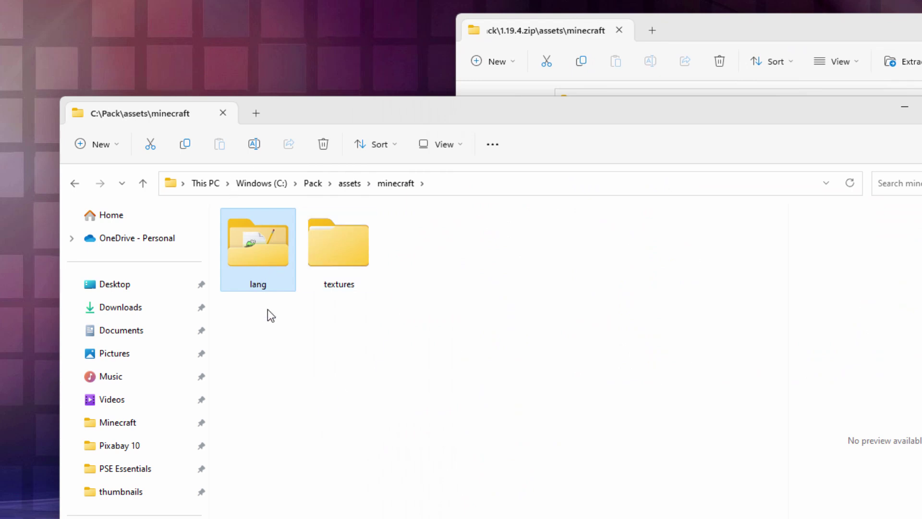
# - Review the lang folder and the root of 1.19.4.zip, and close the zip's folder window
pyautogui.click(678, 25)
pyautogui.doubleClick(633, 224)
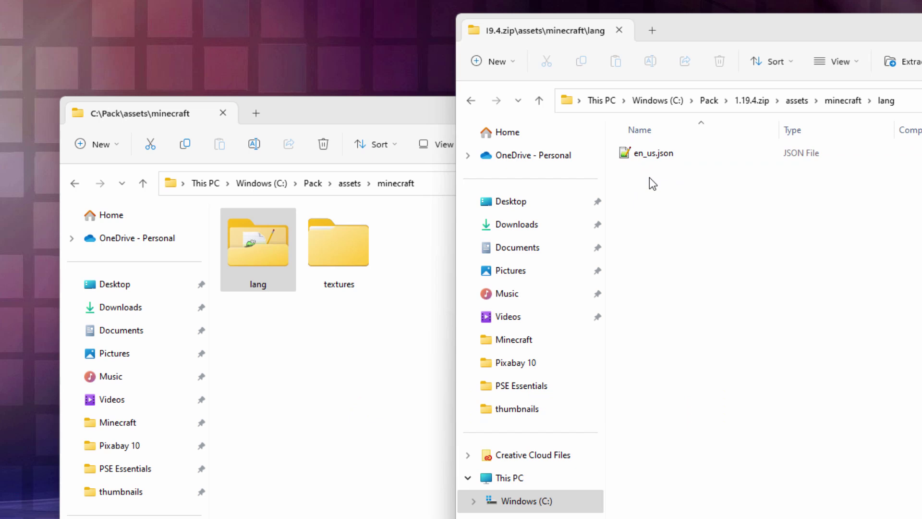
pyautogui.moveTo(851, 29); pyautogui.dragTo(567, 52)
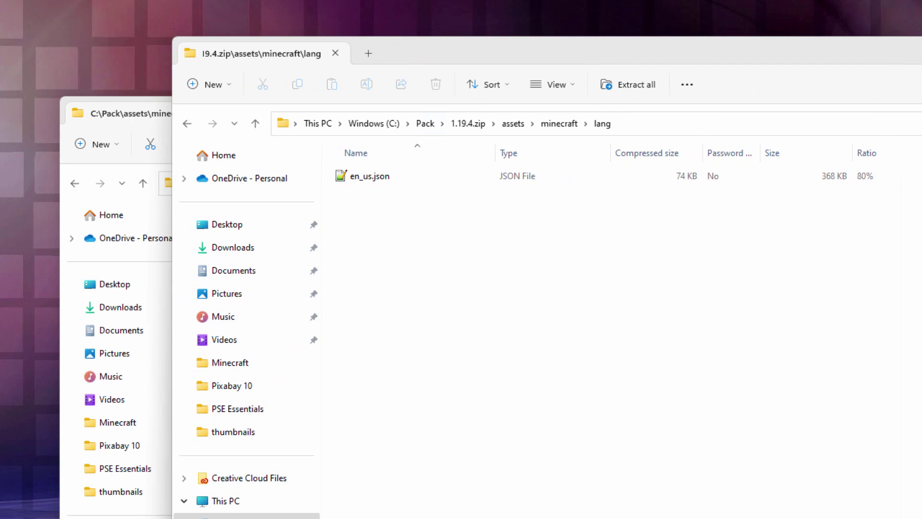
pyautogui.click(468, 125)
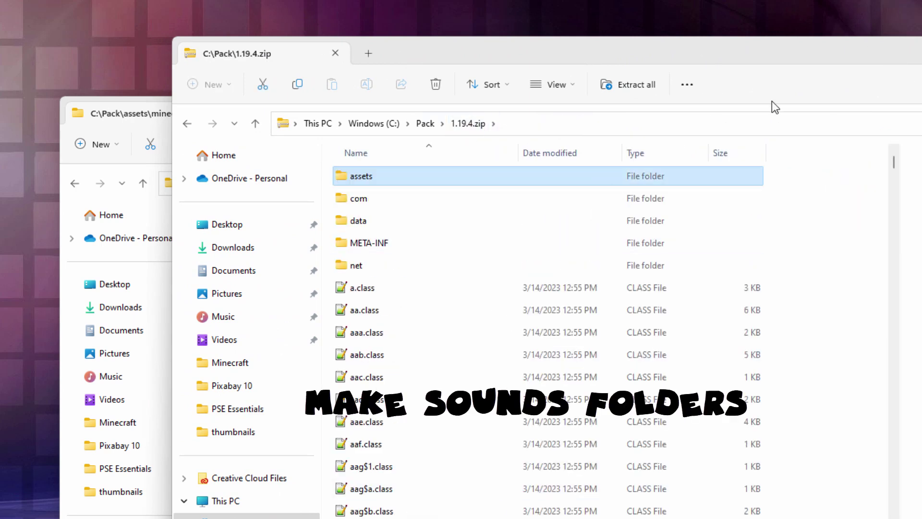
pyautogui.hotkey('ctrl', 'w')
# - Create a folder named sounds inside C:\Pack\assets\minecraft
pyautogui.click(404, 266)
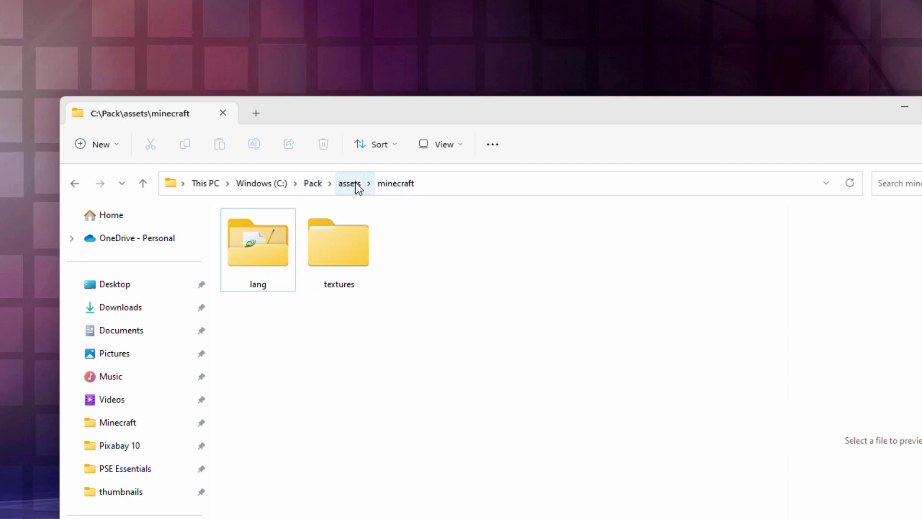
pyautogui.click(119, 146)
pyautogui.click(120, 179)
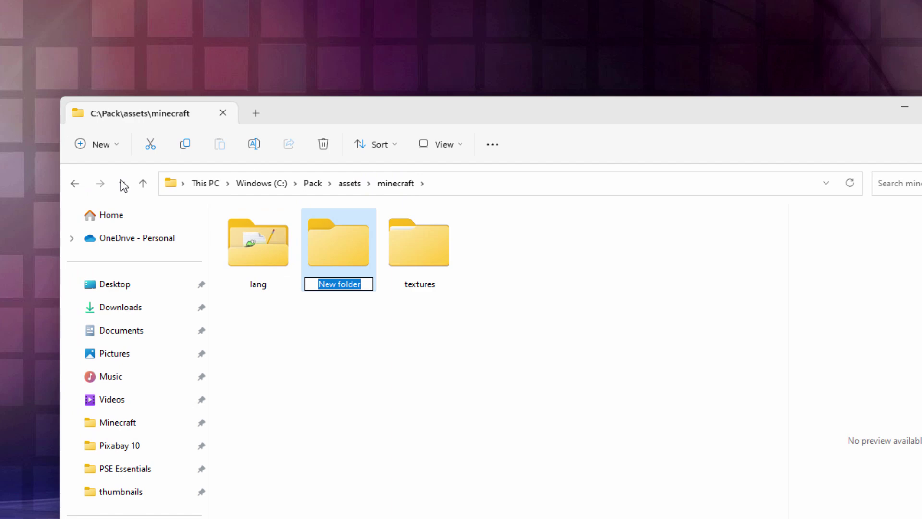
pyautogui.write('sounds')
pyautogui.click(320, 334)
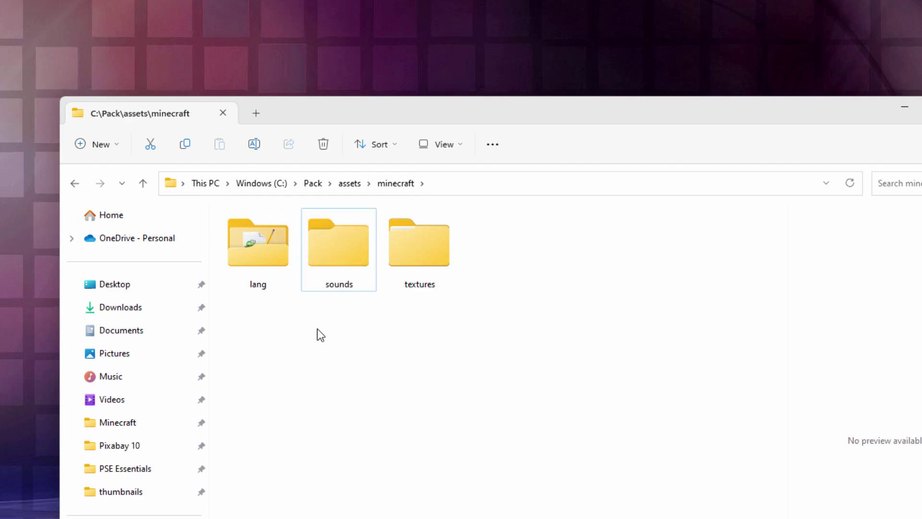
# - Create a folder named records inside the sounds folder and return to the minecraft folder
pyautogui.doubleClick(351, 252)
pyautogui.click(120, 147)
pyautogui.click(118, 176)
pyautogui.press('BackSpace')
pyautogui.write('records')
pyautogui.click(387, 184)
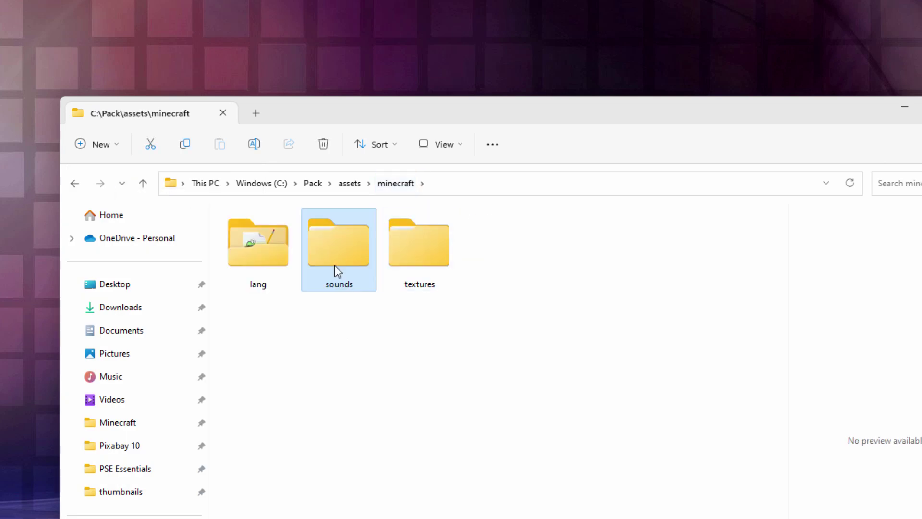
pyautogui.moveTo(320, 235)
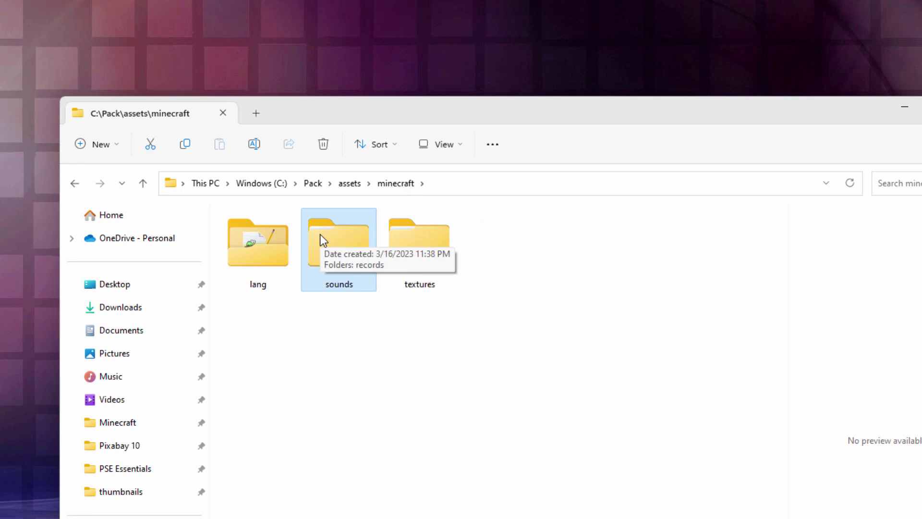
pyautogui.click(345, 356)
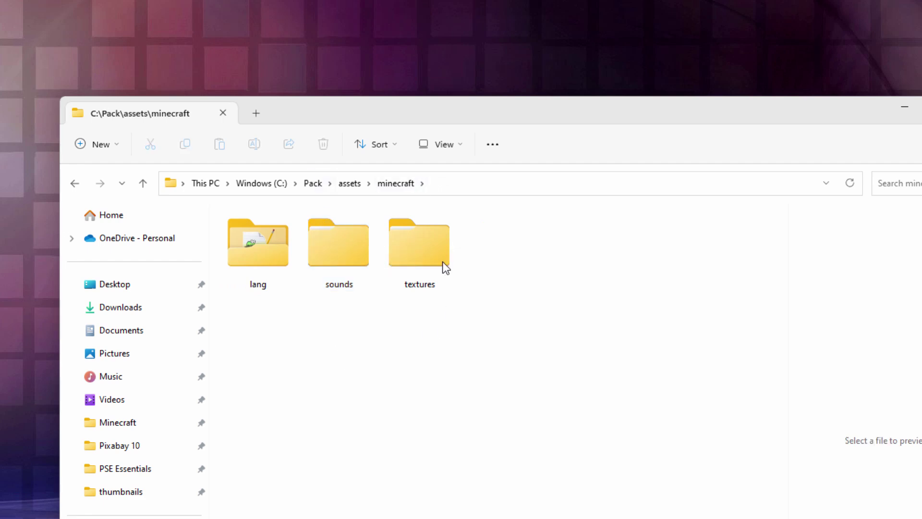
# - Copy the photo cat-2658608_1920.jpg from the Pixabay 5 folder into C:\Pack
pyautogui.click(351, 187)
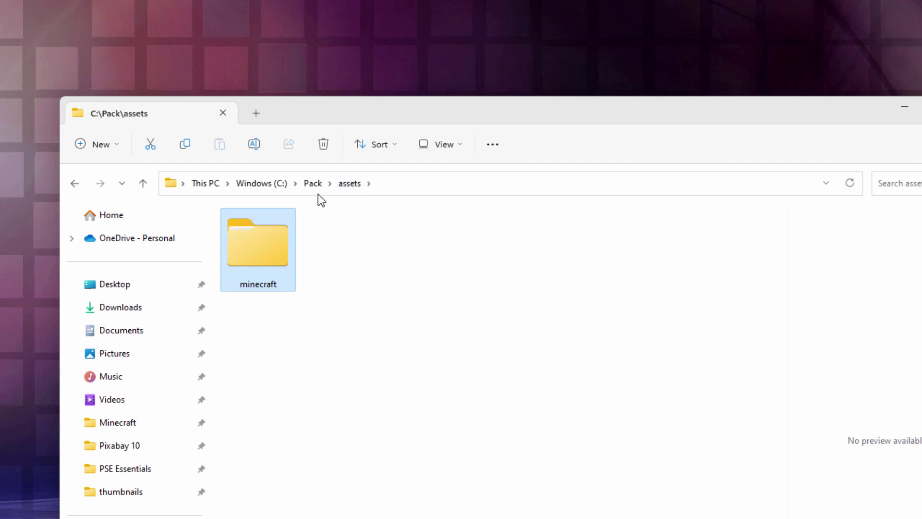
pyautogui.click(313, 183)
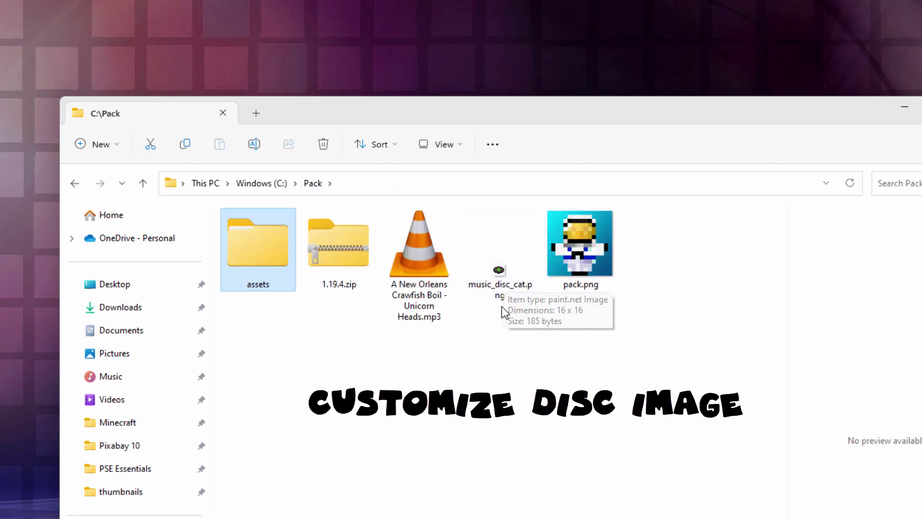
pyautogui.hotkey('alt', 'Tab')
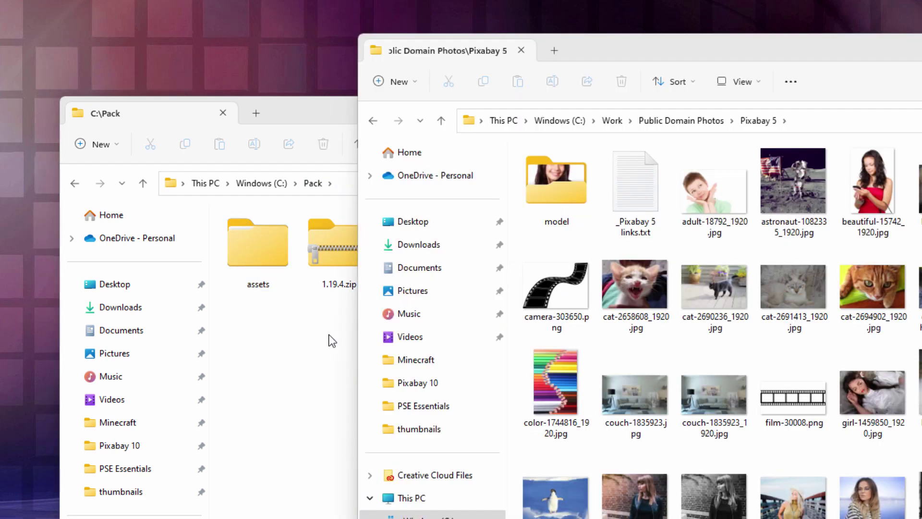
pyautogui.click(633, 297)
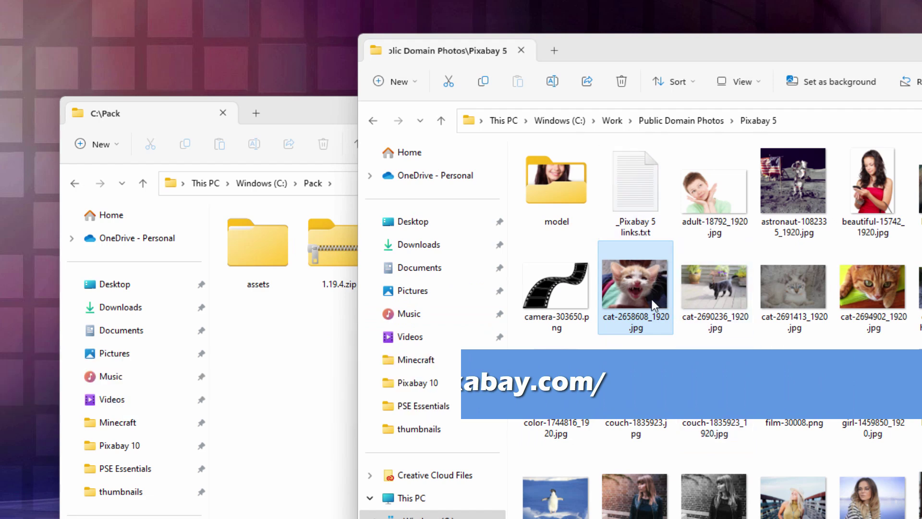
pyautogui.moveTo(652, 304)
pyautogui.moveTo(651, 300); pyautogui.dragTo(282, 399)
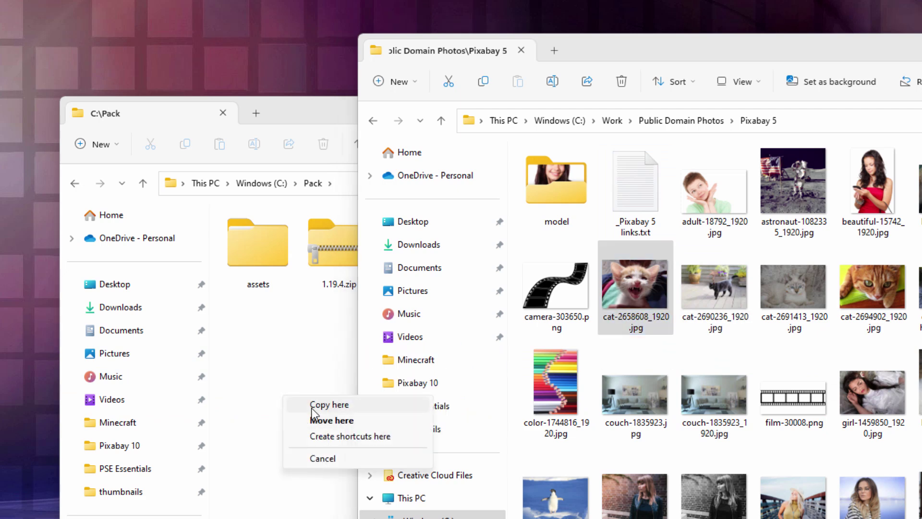
pyautogui.click(312, 411)
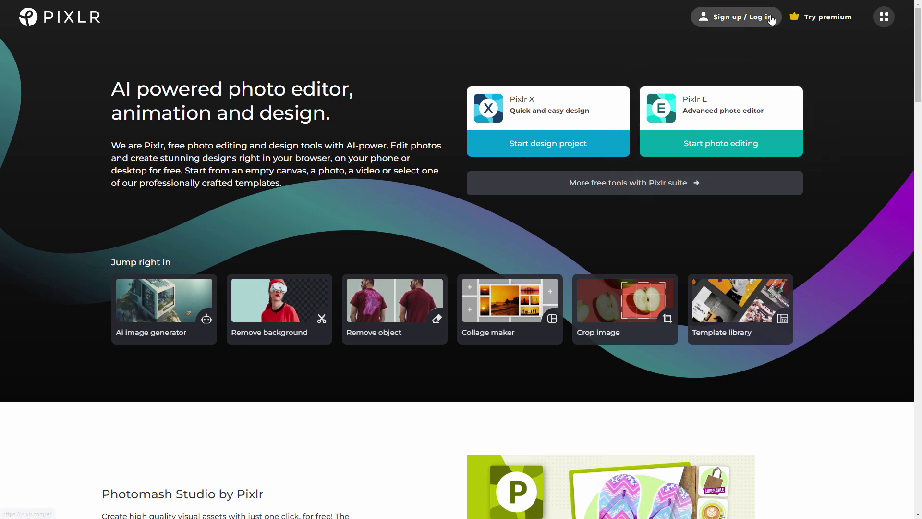
# - Launch the Pixlr E advanced photo editor and open cat-2658608_1920.jpg from C:\Pack
pyautogui.click(712, 125)
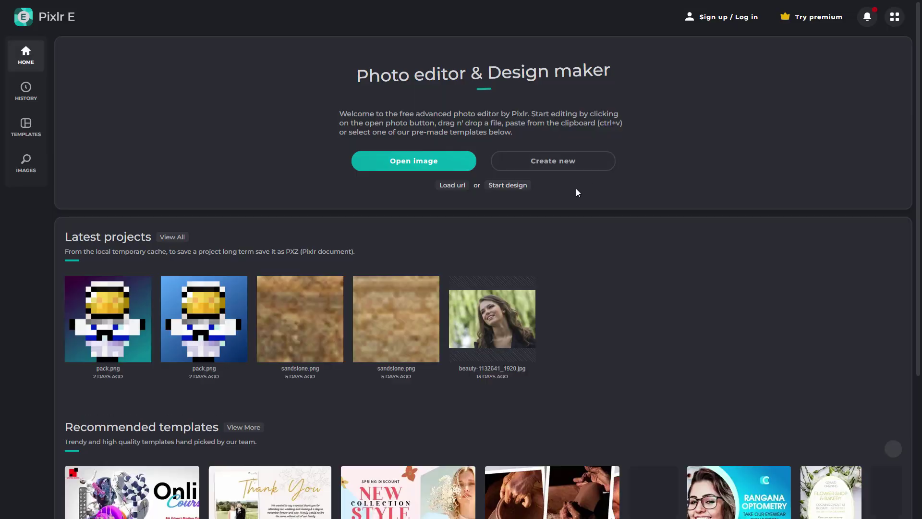
pyautogui.click(404, 163)
pyautogui.click(321, 192)
pyautogui.click(644, 418)
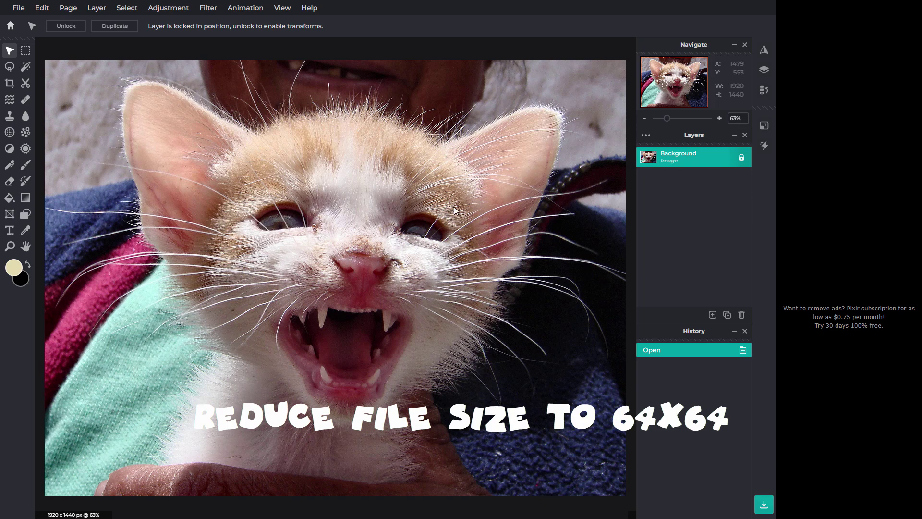
# - Smart-resize the cat photo to a width of 64 with proportions locked, smoothing off and avoid stretching on
pyautogui.click(73, 11)
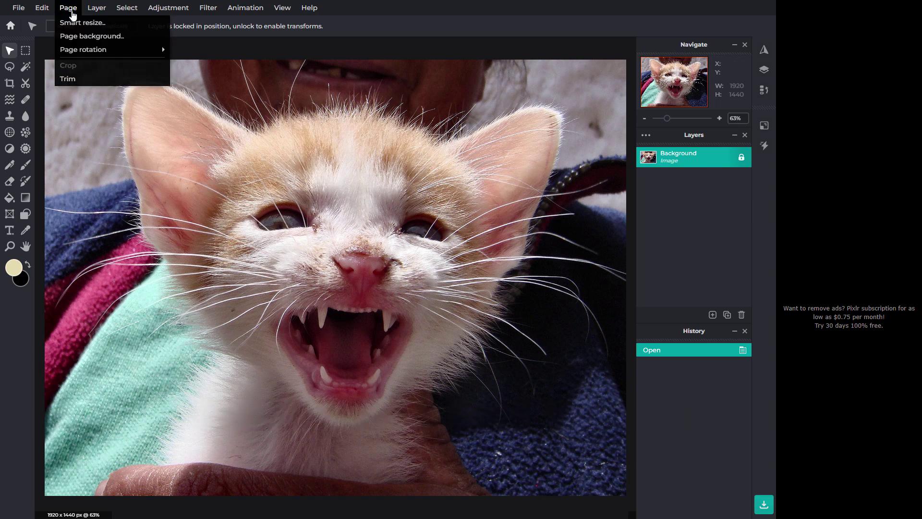
pyautogui.click(83, 21)
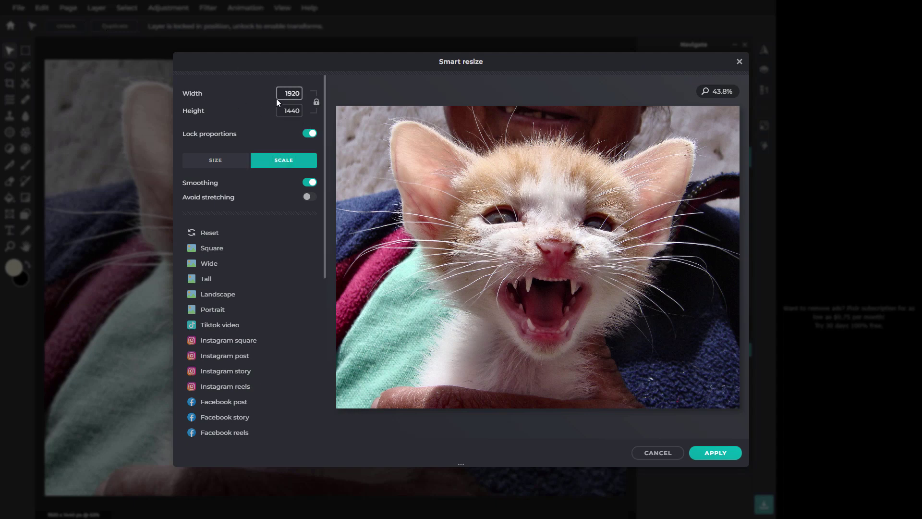
pyautogui.write('64')
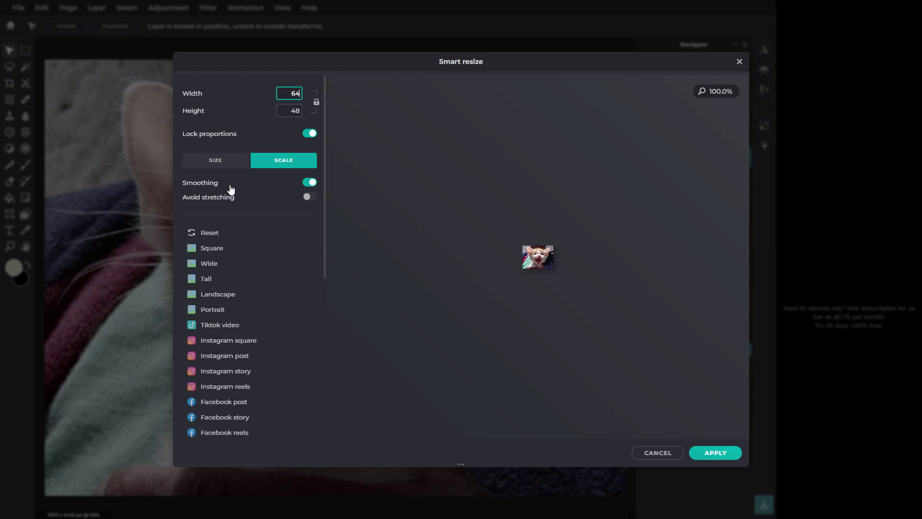
pyautogui.click(308, 183)
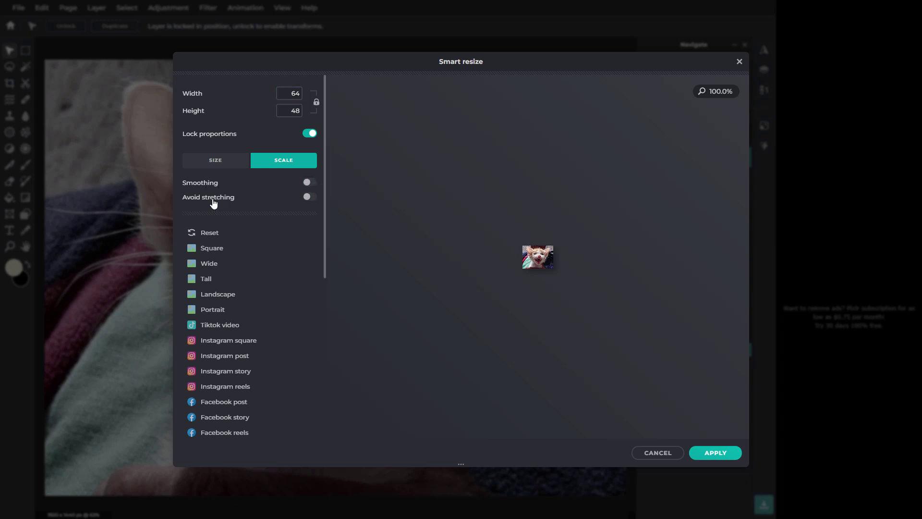
pyautogui.click(311, 200)
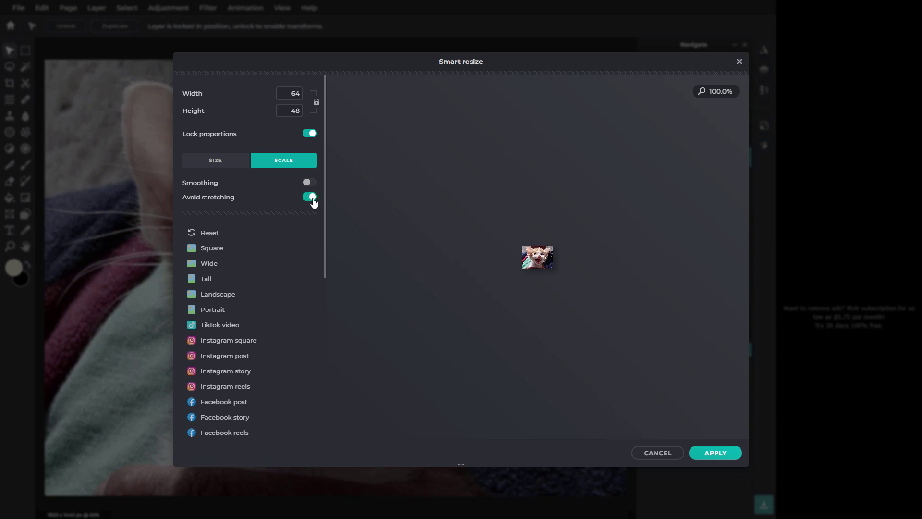
pyautogui.click(716, 453)
# - Save the resized cat image to C:\Pack as the transparent PNG cat-2658608_1920.png
pyautogui.press('z')
pyautogui.keyDown('alt'); pyautogui.click(342, 277); pyautogui.keyUp('alt')
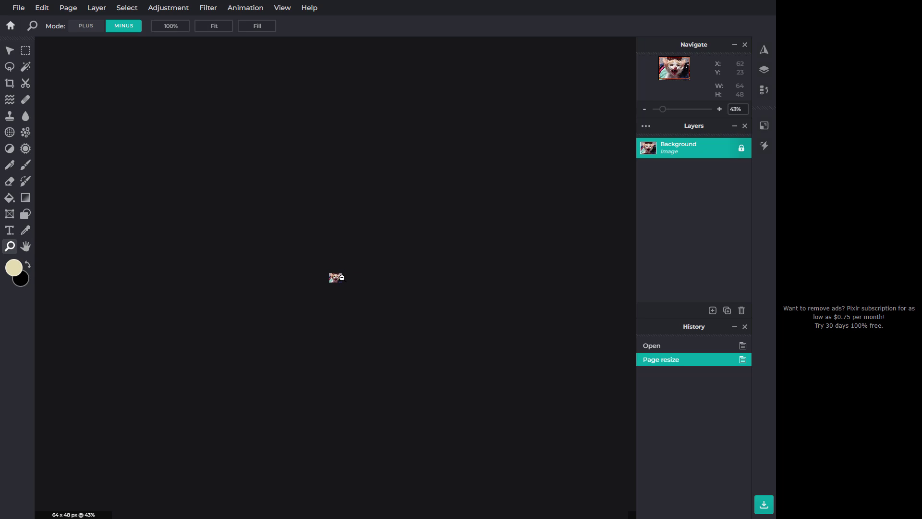
pyautogui.click(85, 26)
pyautogui.click(335, 278)
pyautogui.moveTo(340, 282); pyautogui.dragTo(369, 295)
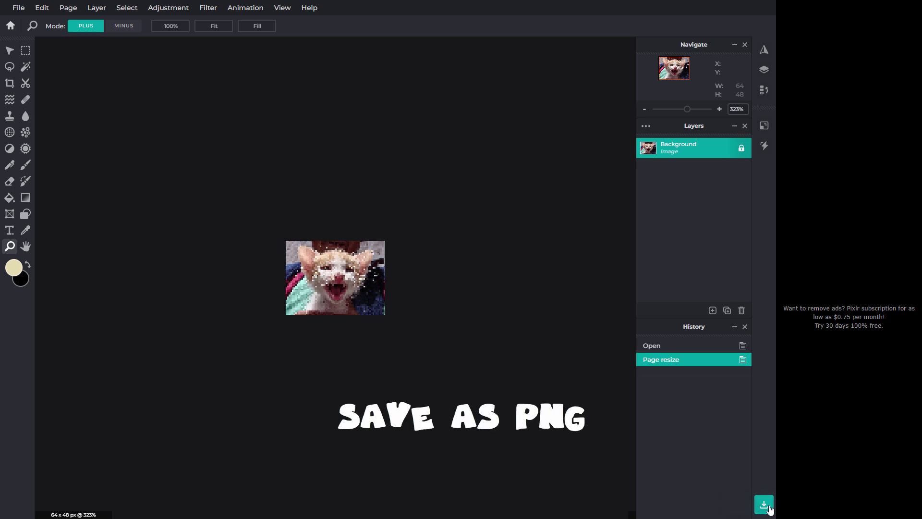
pyautogui.click(764, 505)
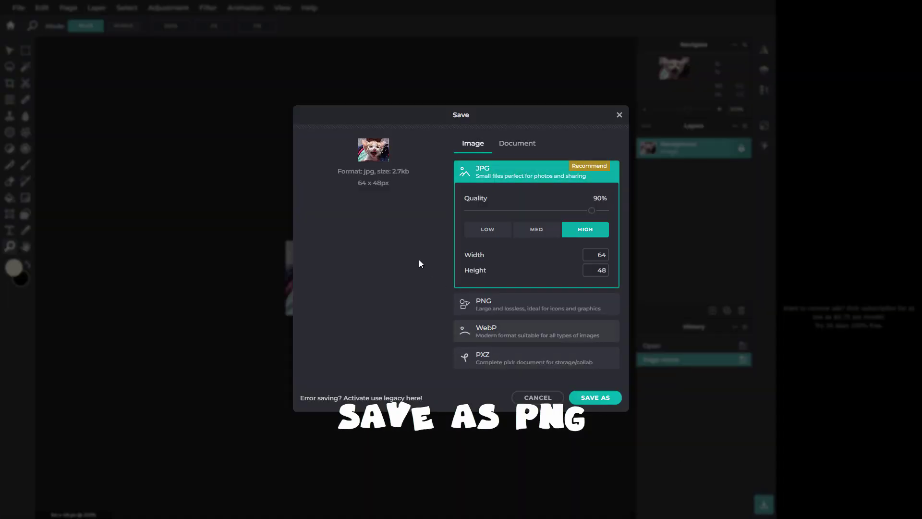
pyautogui.click(520, 312)
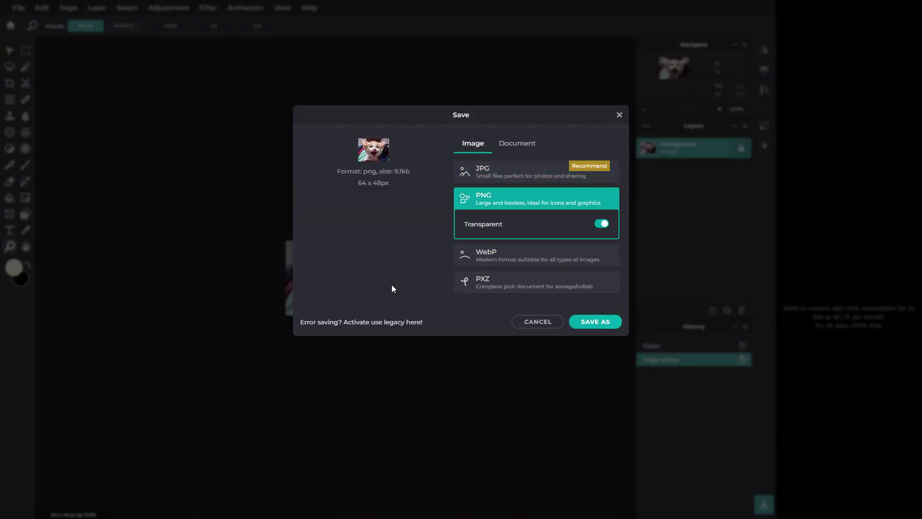
pyautogui.click(595, 321)
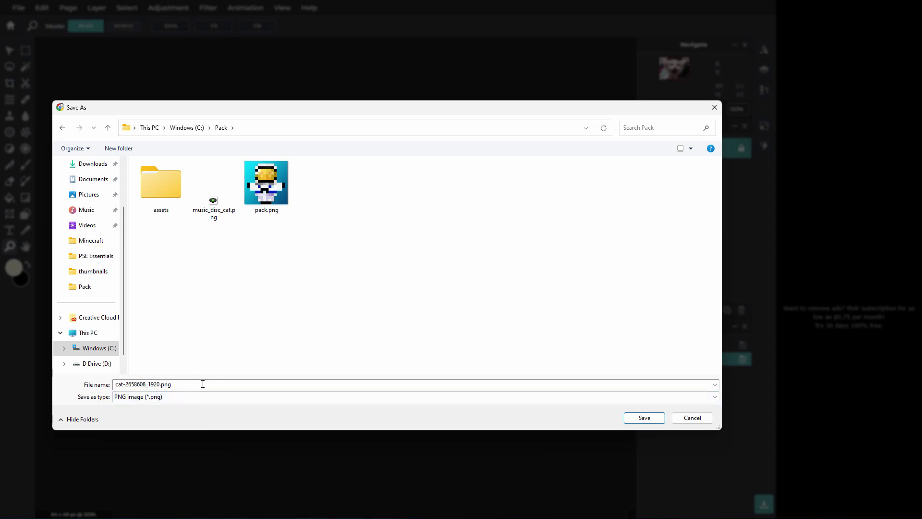
pyautogui.click(625, 418)
pyautogui.click(552, 128)
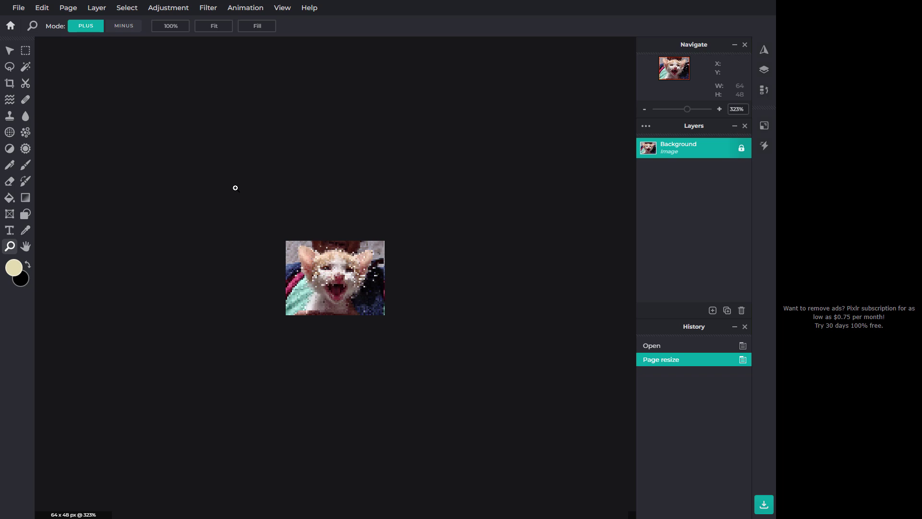
# - Open the disc texture music_disc_cat.png from C:\Pack alongside the cat photo
pyautogui.click(20, 8)
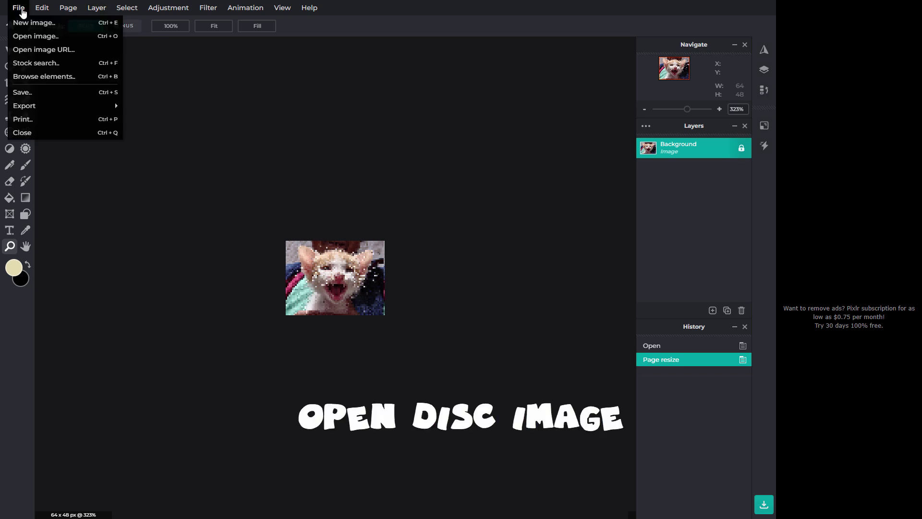
pyautogui.click(36, 36)
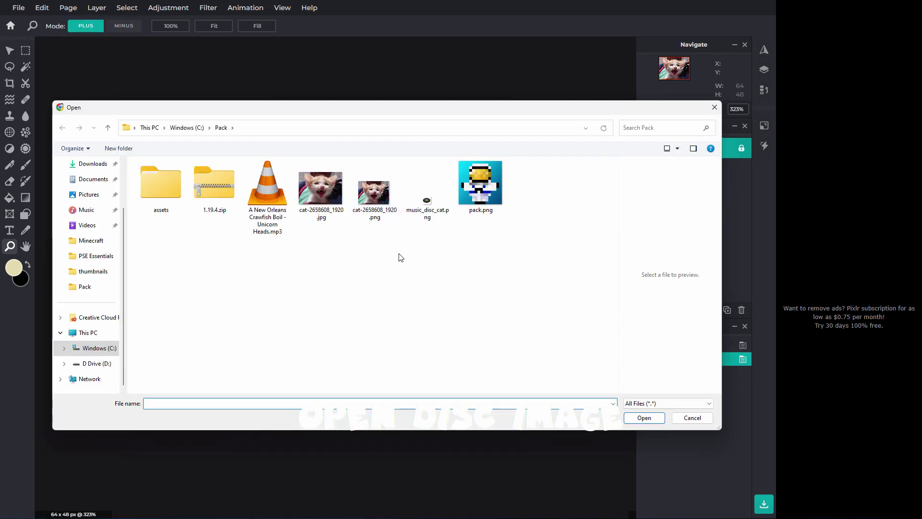
pyautogui.click(429, 217)
pyautogui.click(644, 417)
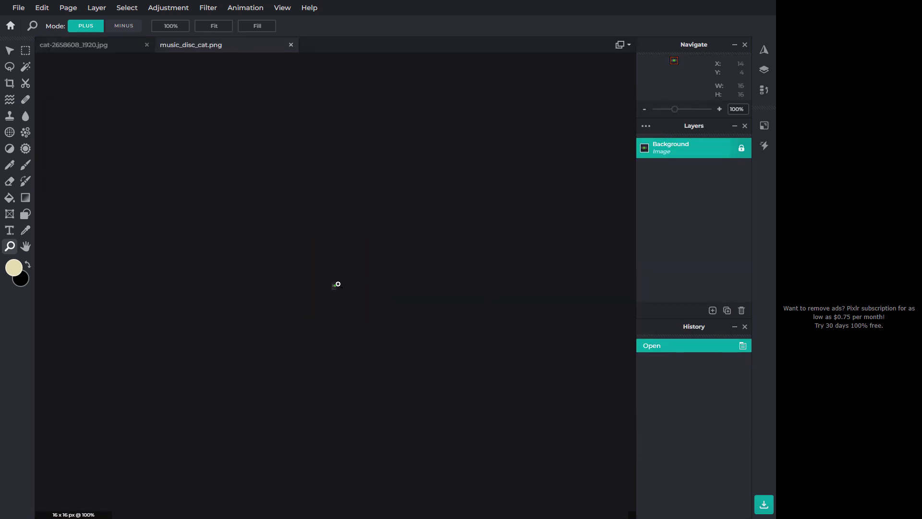
# - Smart-resize the disc texture to 64 x 64 with proportions locked, smoothing off and avoid stretching on
pyautogui.scroll(5, 338, 284)
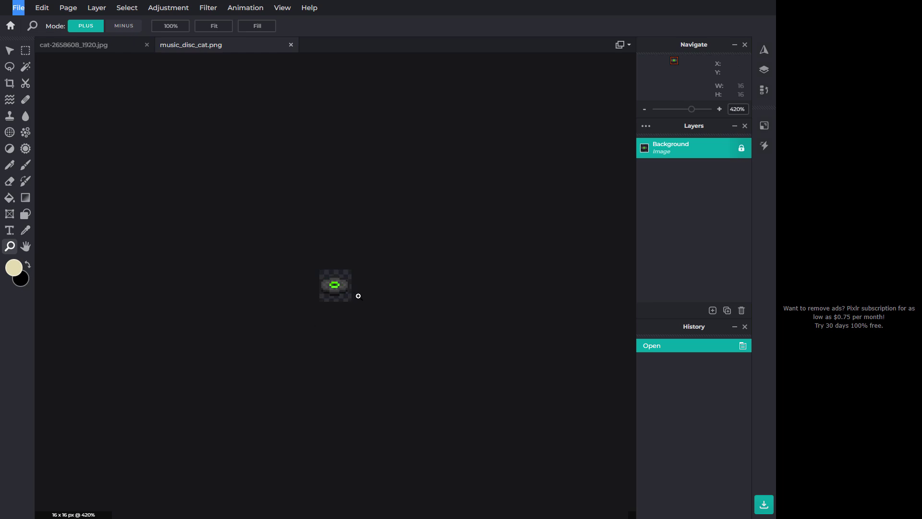
pyautogui.click(68, 8)
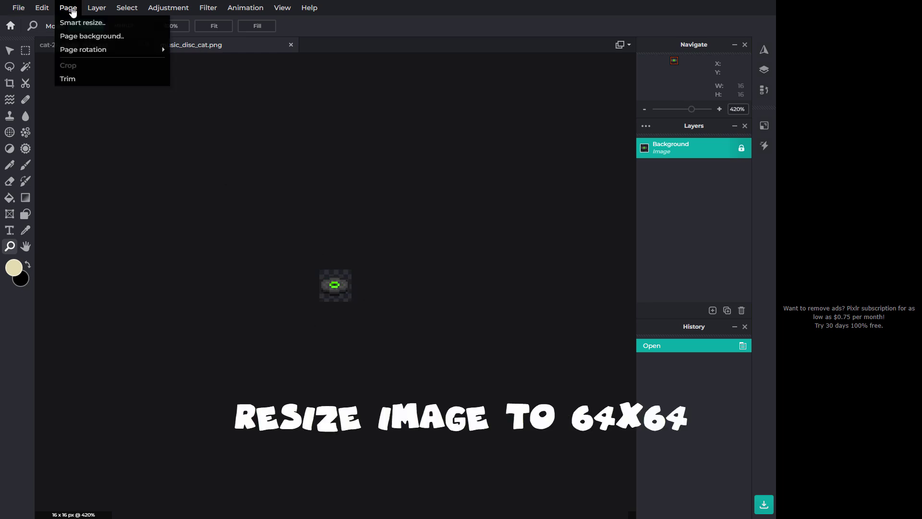
pyautogui.click(77, 21)
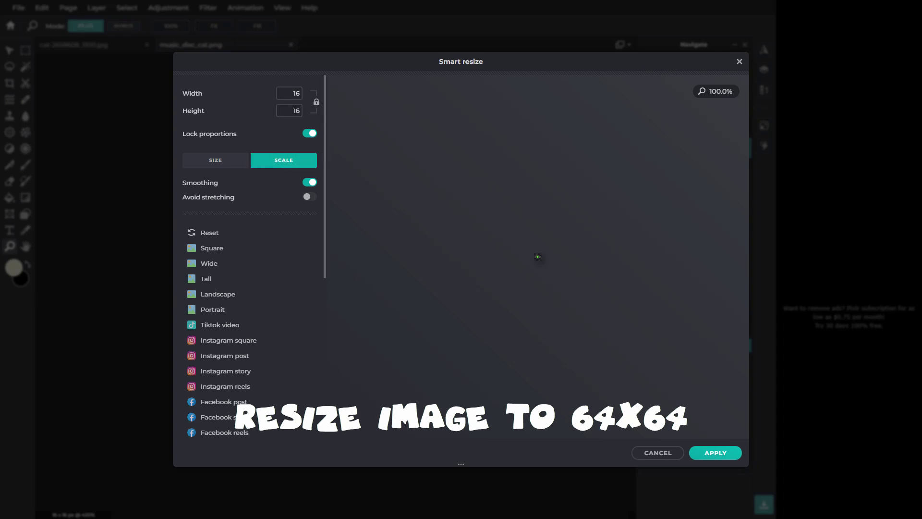
pyautogui.doubleClick(294, 93)
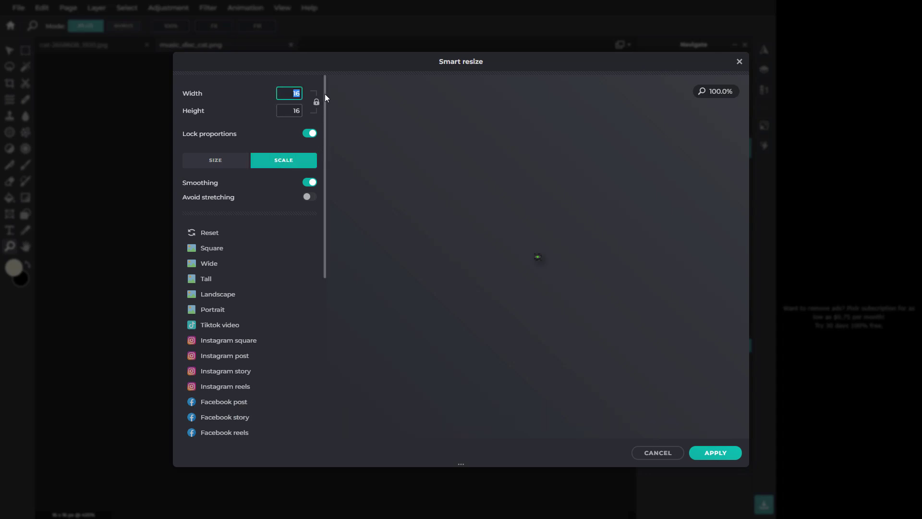
pyautogui.write('64')
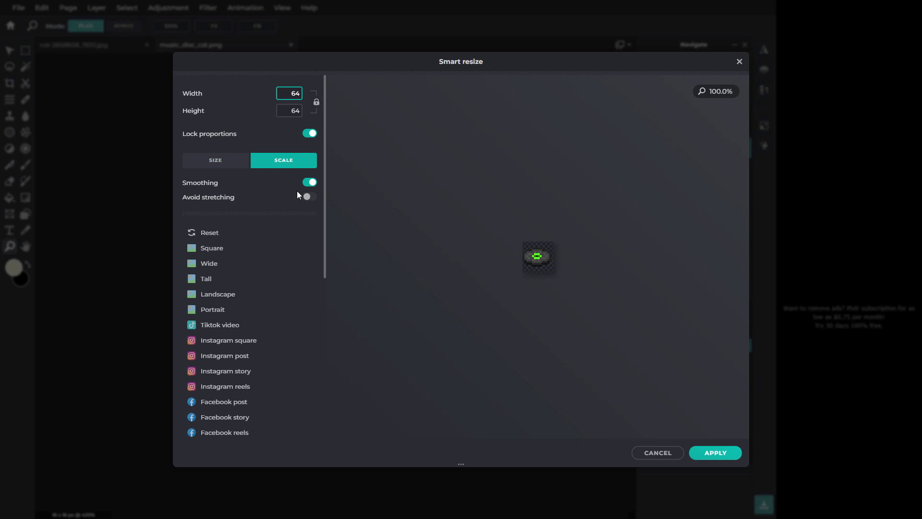
pyautogui.click(307, 184)
pyautogui.click(310, 198)
pyautogui.click(715, 452)
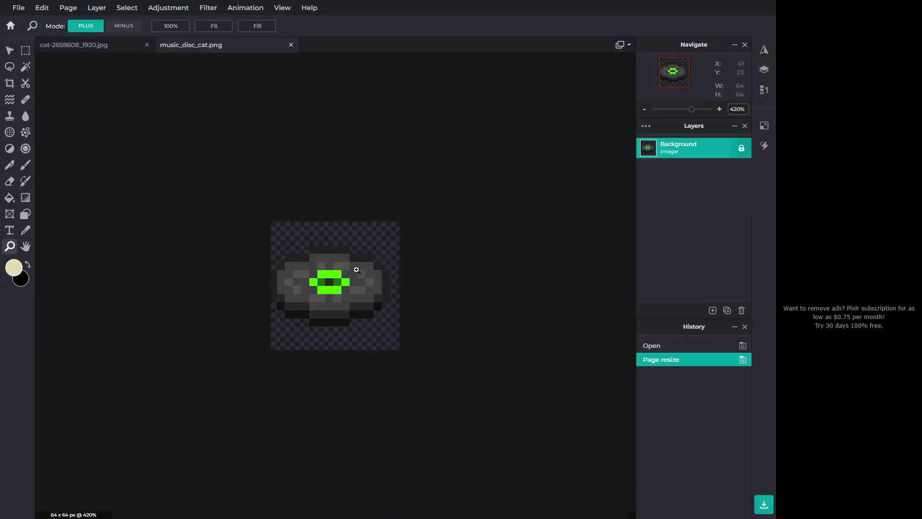
# - Add cat-2658608_1920.png from C:\Pack as a new image layer in the disc texture
pyautogui.scroll(5, 344, 283)
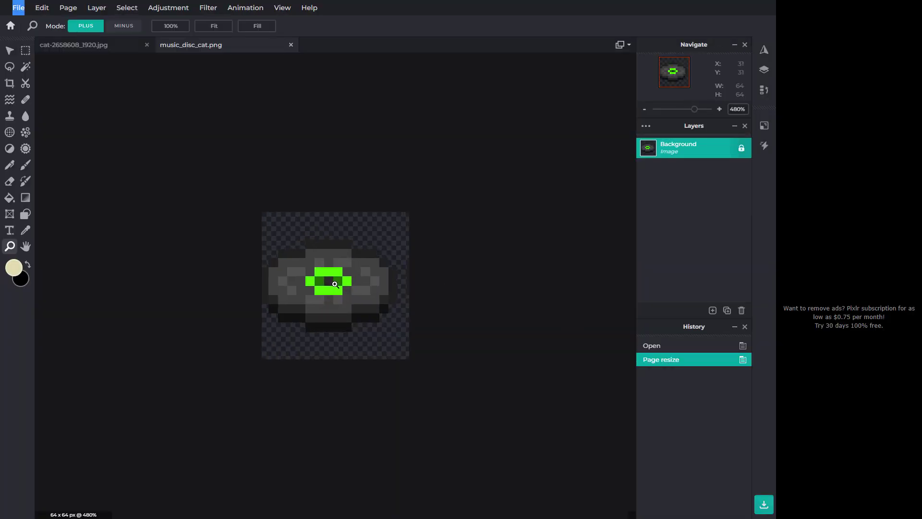
pyautogui.scroll(2, 335, 285)
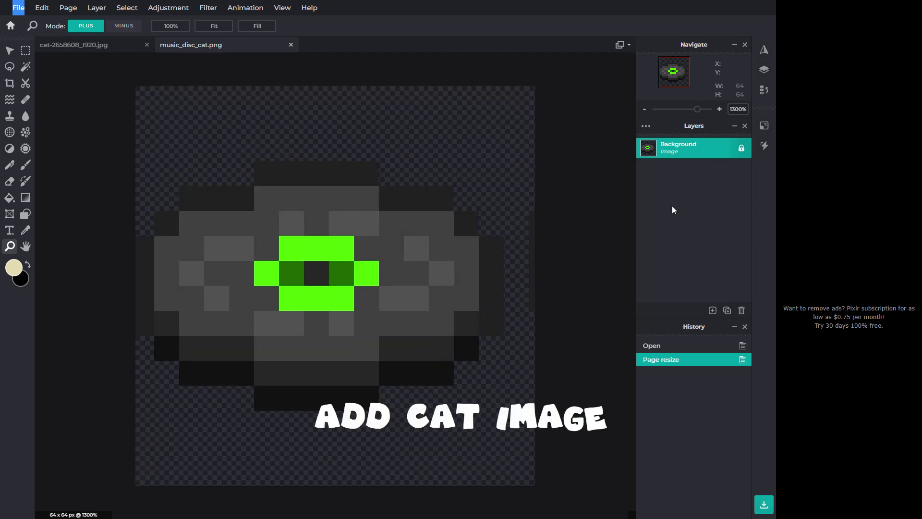
pyautogui.click(713, 310)
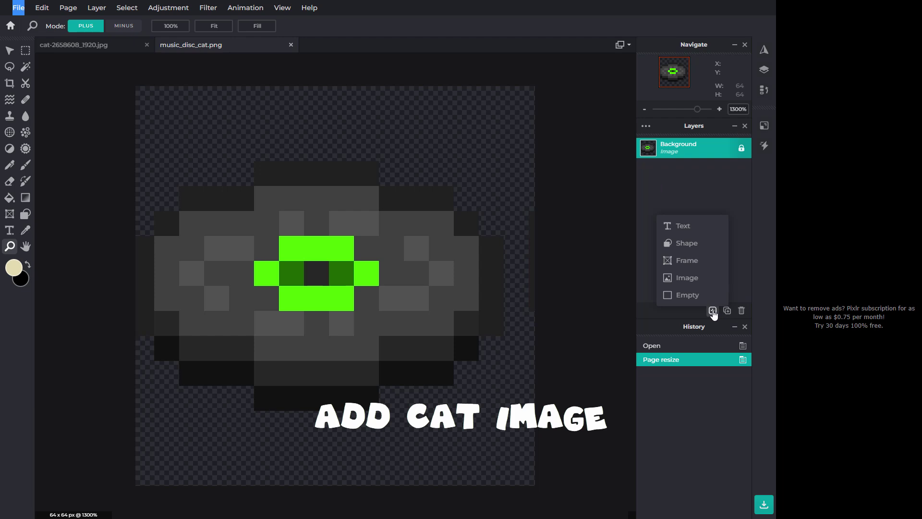
pyautogui.click(712, 310)
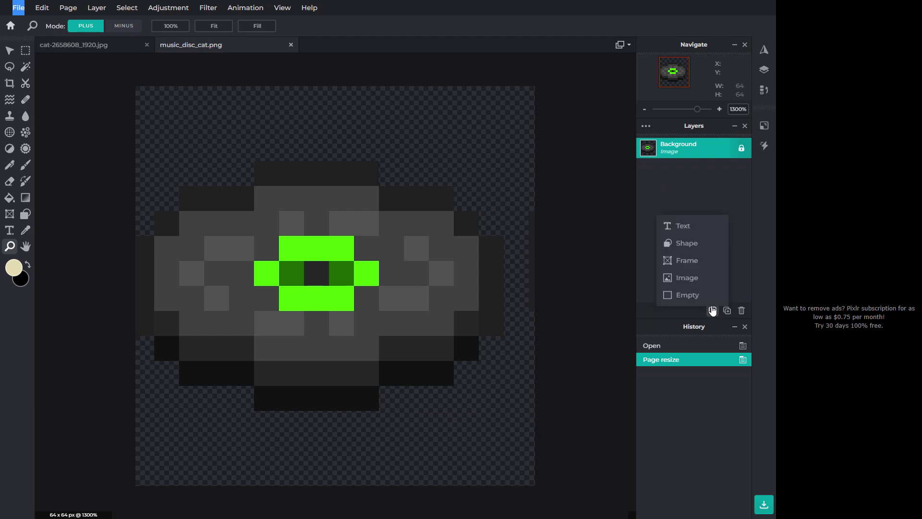
pyautogui.click(693, 276)
pyautogui.click(374, 194)
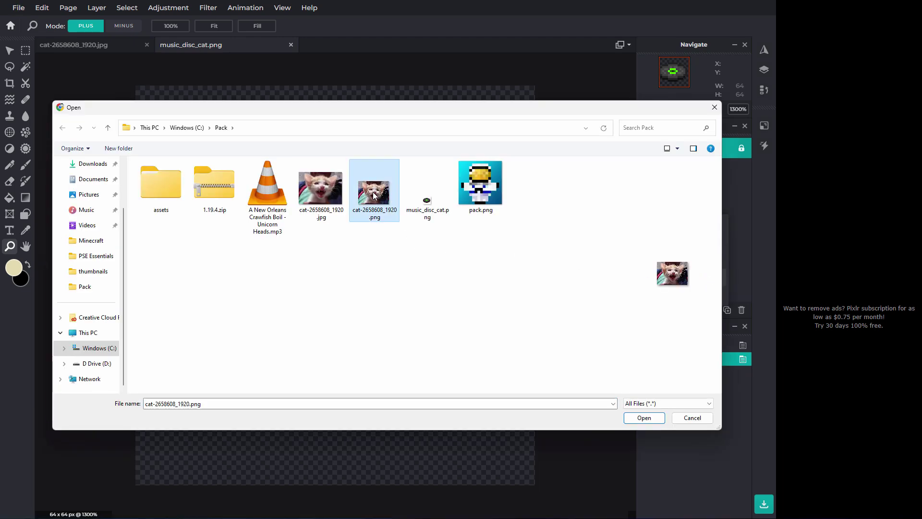
pyautogui.click(639, 415)
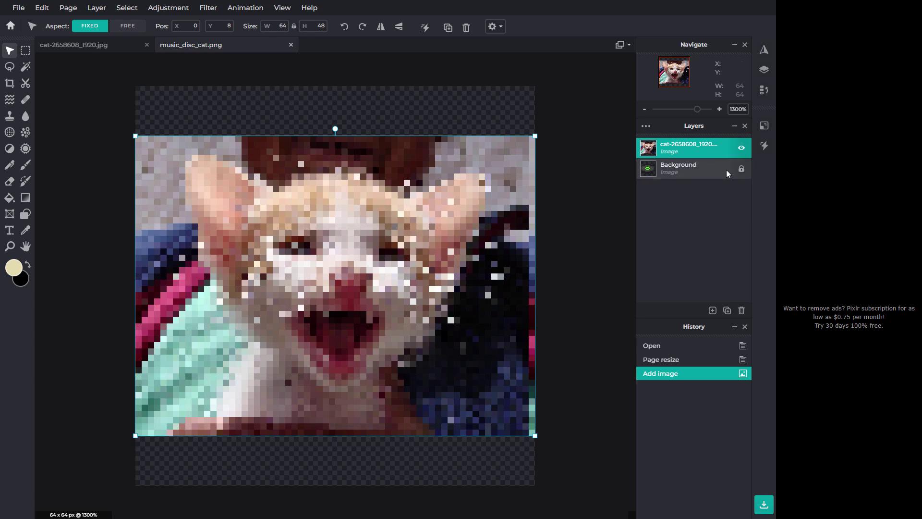
# - Unlock the Background disc layer, keep it visible and move it above the cat image layer
pyautogui.doubleClick(740, 171)
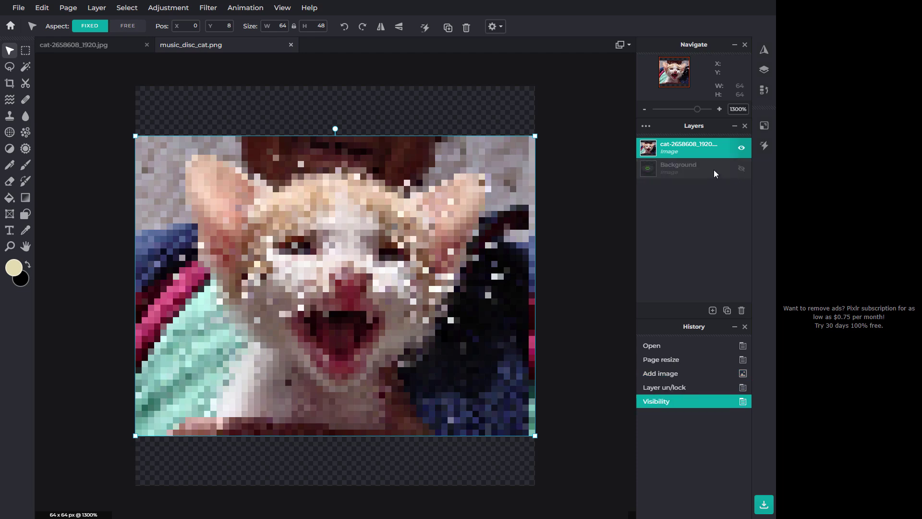
pyautogui.click(716, 169)
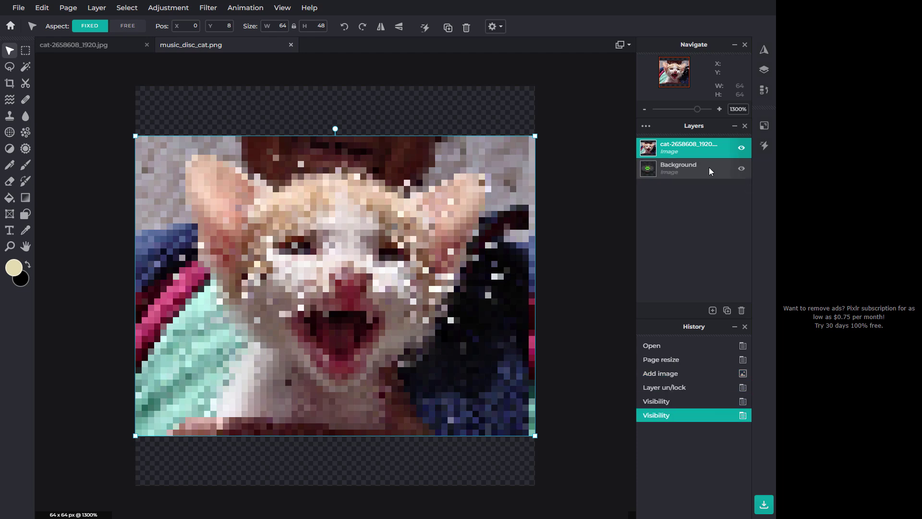
pyautogui.moveTo(709, 167); pyautogui.dragTo(703, 144)
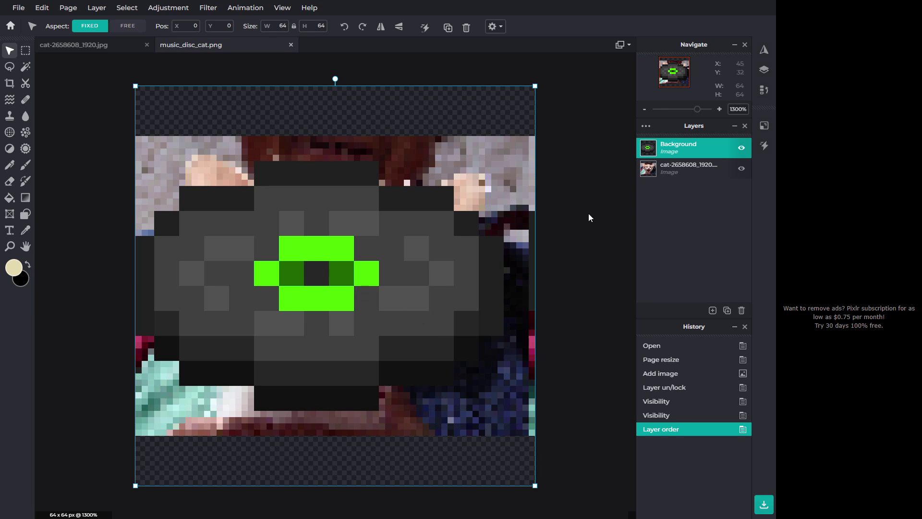
# - Reposition the cat layer to about X -1, Y 10, hiding the disc layer while aligning and showing it again
pyautogui.click(741, 148)
pyautogui.click(741, 148)
pyautogui.click(741, 148)
pyautogui.click(492, 262)
pyautogui.moveTo(463, 270); pyautogui.dragTo(455, 282)
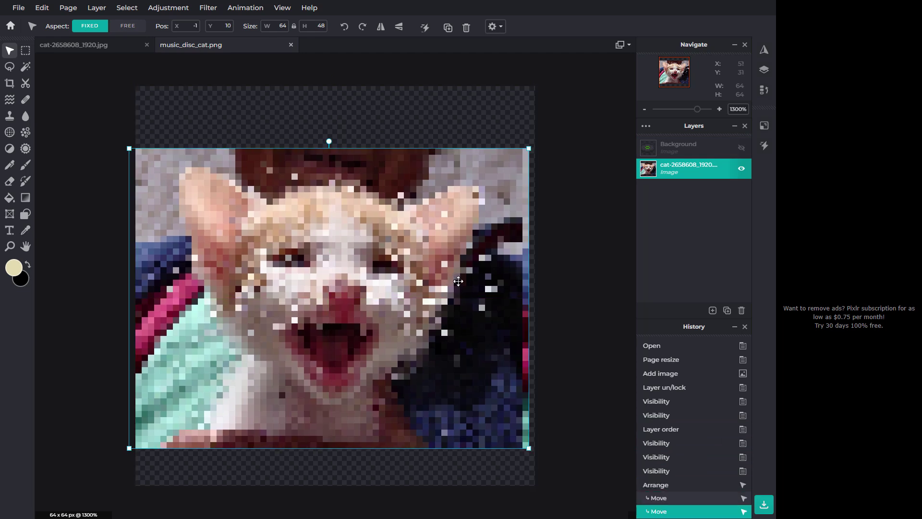
pyautogui.click(742, 149)
pyautogui.click(742, 148)
pyautogui.click(742, 148)
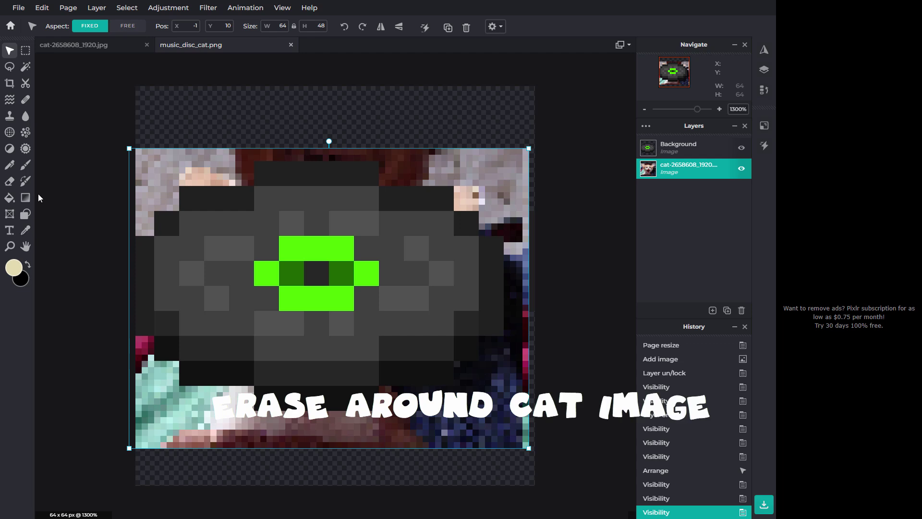
# - Set up the Eraser with a brush size of 4 px and 0% softness
pyautogui.click(9, 182)
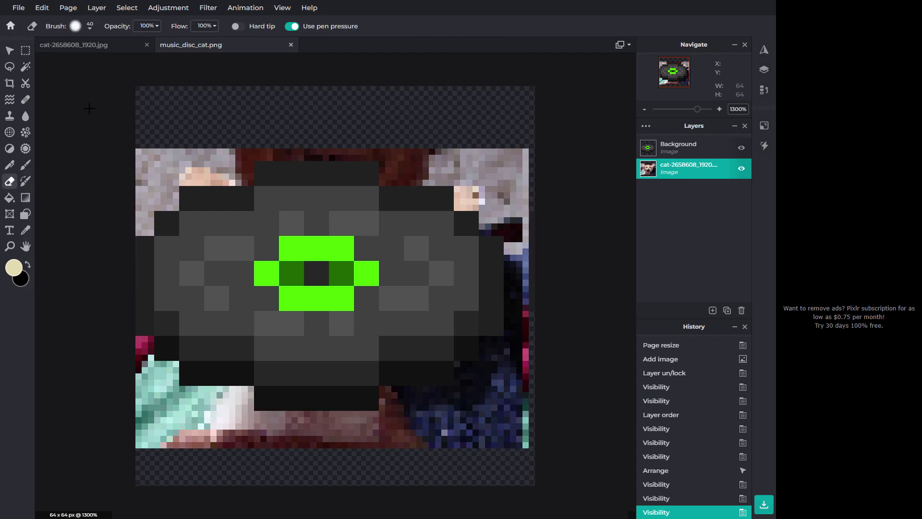
pyautogui.click(90, 28)
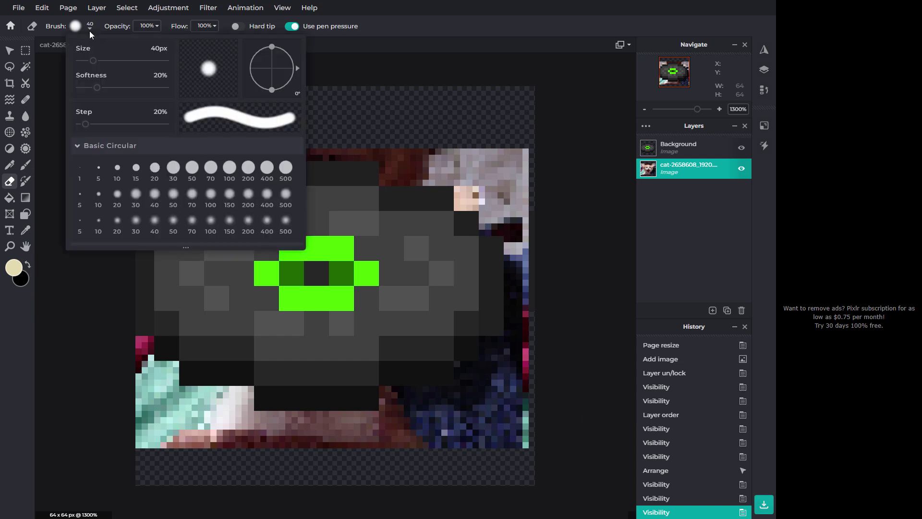
pyautogui.moveTo(94, 60); pyautogui.dragTo(78, 60)
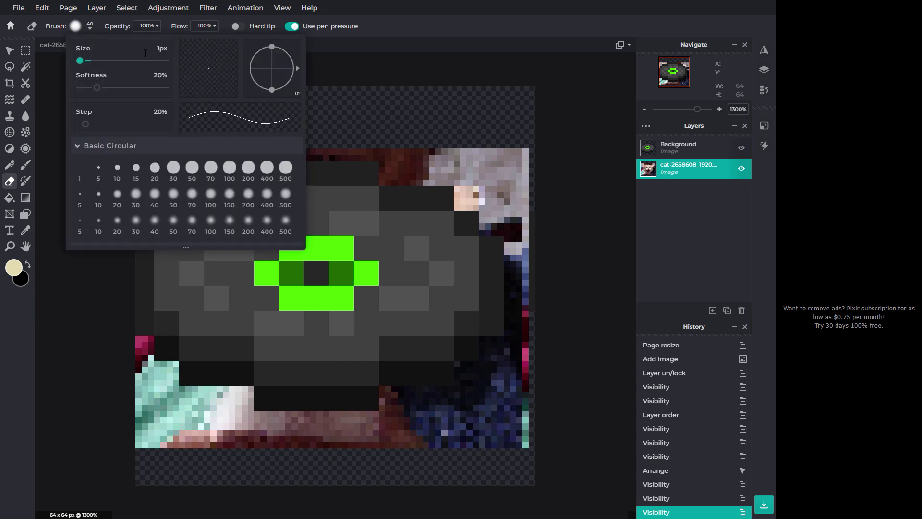
pyautogui.write('4')
pyautogui.moveTo(96, 87); pyautogui.dragTo(65, 88)
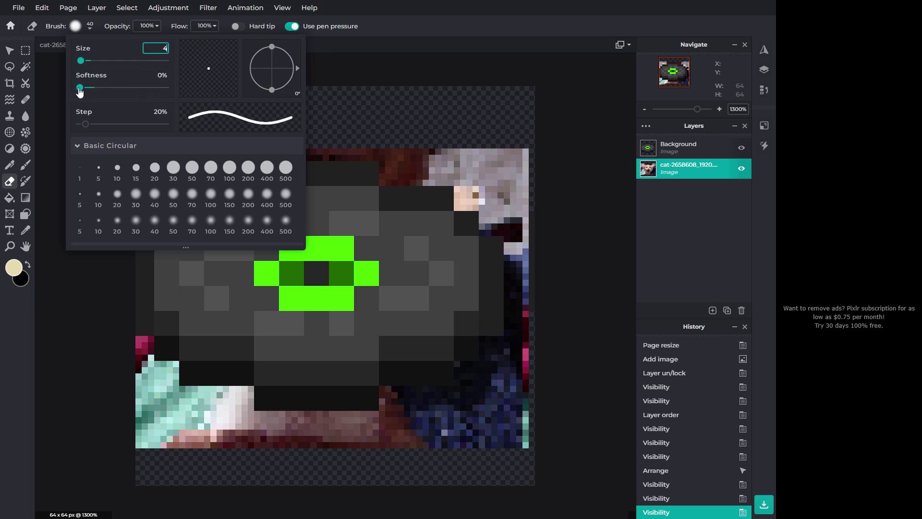
# - Erase all parts of the cat image that extend beyond the disc's outline
pyautogui.click(520, 154)
pyautogui.click(518, 161)
pyautogui.click(497, 156)
pyautogui.click(494, 165)
pyautogui.click(480, 172)
pyautogui.click(478, 177)
pyautogui.click(476, 183)
pyautogui.click(476, 183)
pyautogui.click(477, 181)
pyautogui.click(471, 189)
pyautogui.click(475, 198)
pyautogui.click(485, 210)
pyautogui.click(495, 220)
pyautogui.moveTo(499, 232)
pyautogui.mouseDown()
pyautogui.moveTo(510, 347)
pyautogui.moveTo(530, 250)
pyautogui.moveTo(517, 212)
pyautogui.moveTo(497, 185)
pyautogui.moveTo(393, 178)
pyautogui.moveTo(367, 155)
pyautogui.moveTo(493, 147)
pyautogui.moveTo(265, 149)
pyautogui.moveTo(245, 179)
pyautogui.moveTo(188, 181)
pyautogui.moveTo(131, 229)
pyautogui.moveTo(145, 169)
pyautogui.moveTo(158, 154)
pyautogui.moveTo(226, 152)
pyautogui.moveTo(144, 178)
pyautogui.mouseUp()
pyautogui.moveTo(148, 275)
pyautogui.mouseDown()
pyautogui.moveTo(151, 366)
pyautogui.moveTo(181, 390)
pyautogui.moveTo(140, 379)
pyautogui.moveTo(161, 447)
pyautogui.moveTo(169, 423)
pyautogui.moveTo(142, 441)
pyautogui.moveTo(179, 423)
pyautogui.moveTo(194, 394)
pyautogui.moveTo(251, 397)
pyautogui.moveTo(266, 407)
pyautogui.moveTo(268, 427)
pyautogui.moveTo(207, 426)
pyautogui.moveTo(161, 443)
pyautogui.moveTo(385, 428)
pyautogui.moveTo(301, 421)
pyautogui.moveTo(356, 420)
pyautogui.moveTo(390, 396)
pyautogui.moveTo(449, 386)
pyautogui.moveTo(505, 347)
pyautogui.moveTo(527, 374)
pyautogui.moveTo(527, 361)
pyautogui.moveTo(438, 414)
pyautogui.moveTo(408, 414)
pyautogui.moveTo(386, 438)
pyautogui.moveTo(526, 438)
pyautogui.moveTo(557, 425)
pyautogui.moveTo(473, 411)
pyautogui.moveTo(482, 425)
pyautogui.moveTo(526, 410)
pyautogui.mouseUp()
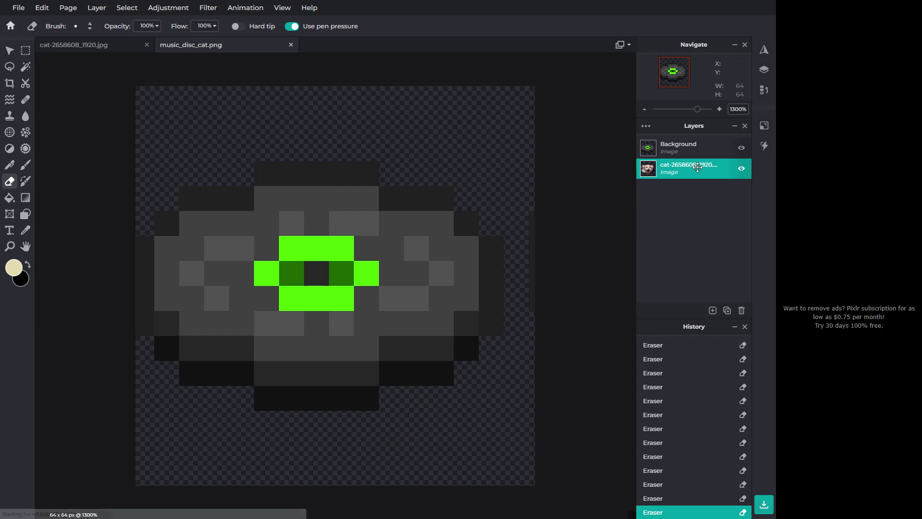
# - Move the trimmed cat layer above the disc layer and view the texture at 100%
pyautogui.moveTo(694, 171); pyautogui.dragTo(697, 145)
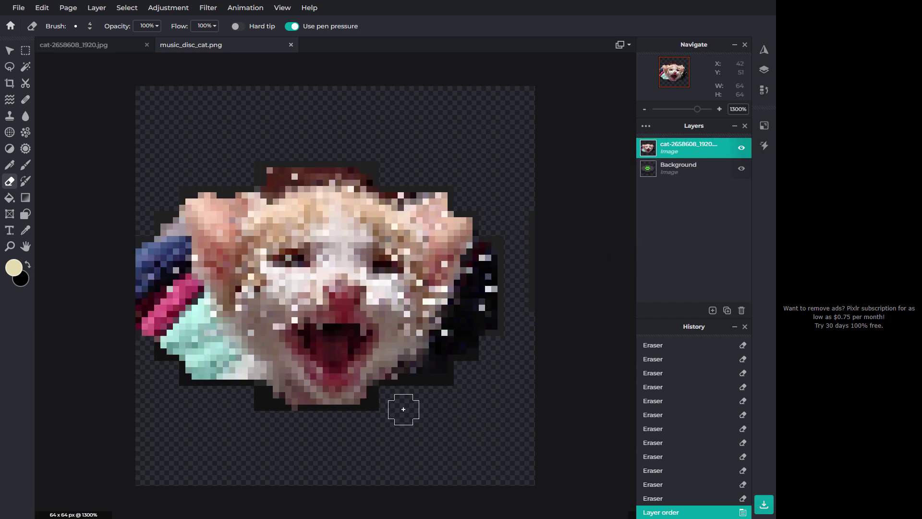
pyautogui.click(9, 247)
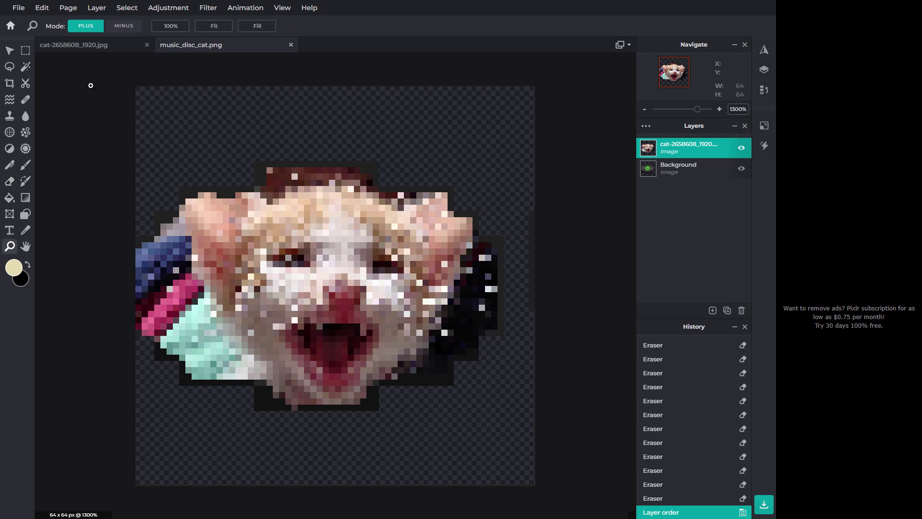
pyautogui.click(177, 27)
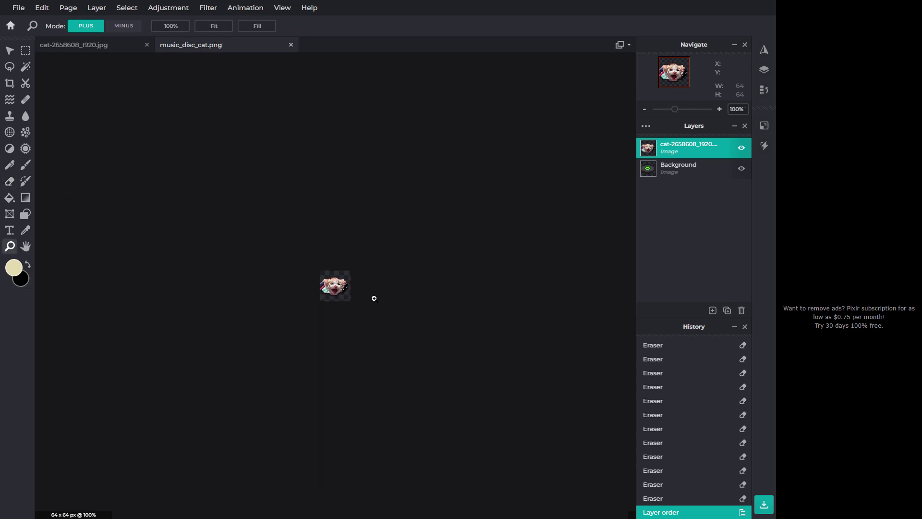
# - Save the texture as the transparent PNG music_disc_cat.png in C:\Pack\assets\minecraft\textures\item
pyautogui.click(765, 505)
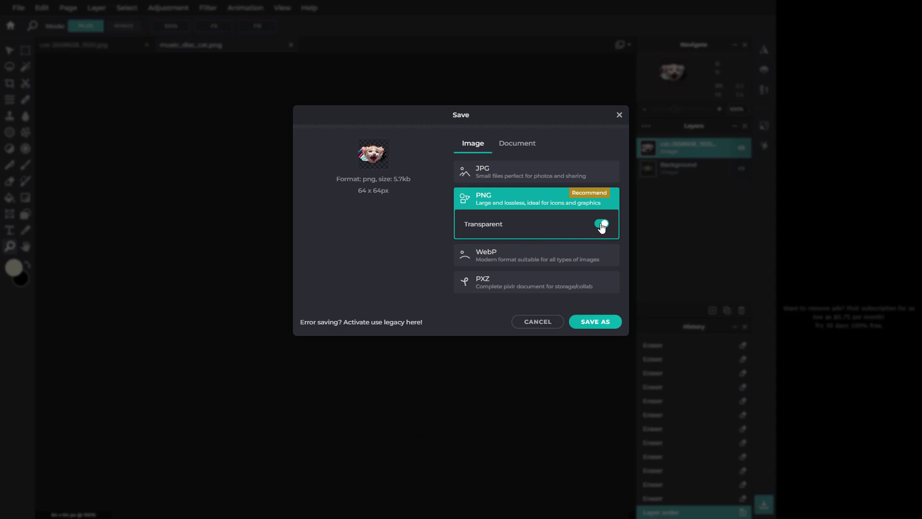
pyautogui.click(595, 322)
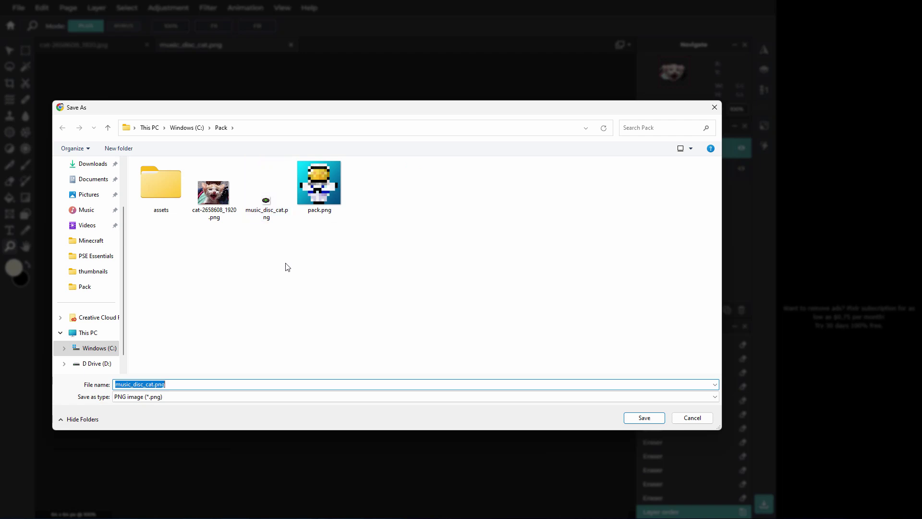
pyautogui.click(267, 216)
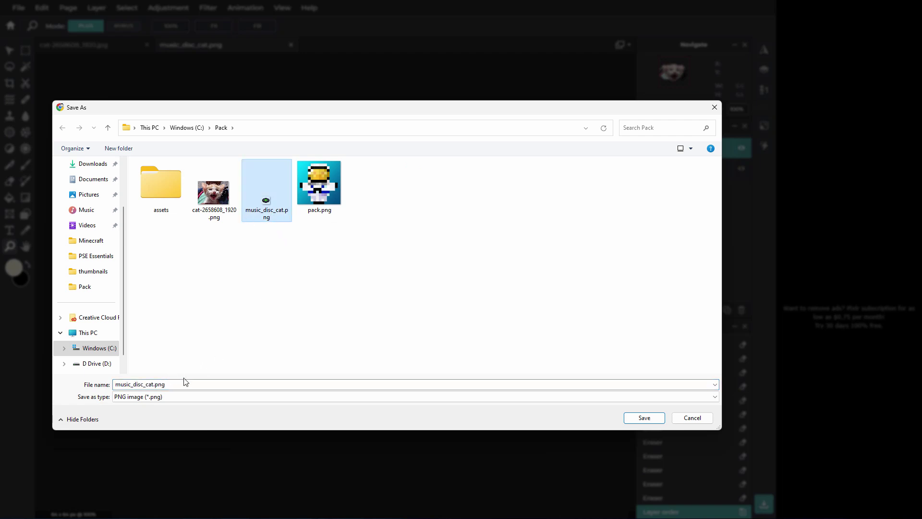
pyautogui.doubleClick(168, 193)
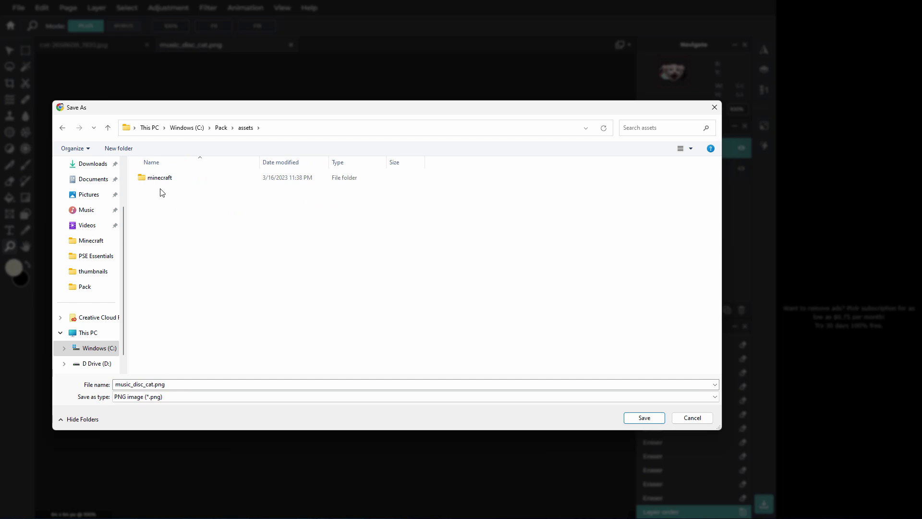
pyautogui.doubleClick(145, 179)
pyautogui.doubleClick(144, 208)
pyautogui.doubleClick(147, 177)
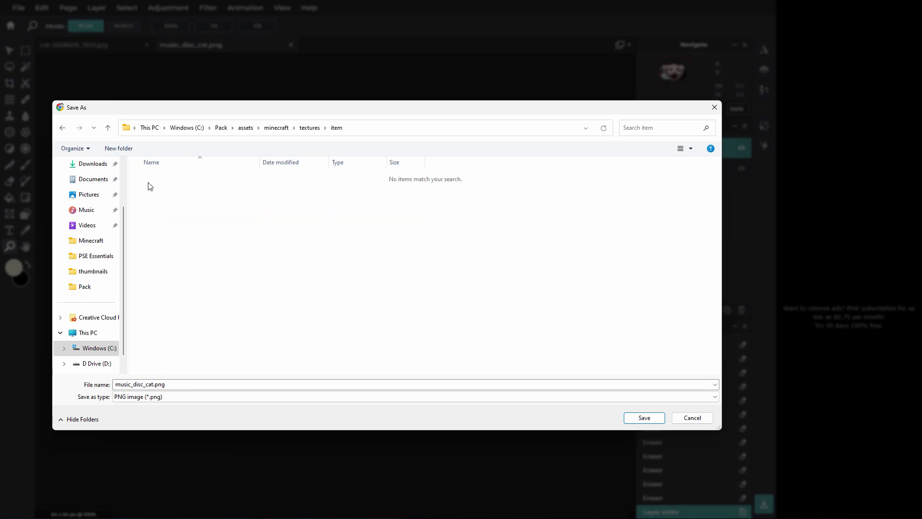
pyautogui.click(644, 414)
# - Open en_us.json from C:\Pack\assets\minecraft\lang in Notepad++
pyautogui.click(552, 127)
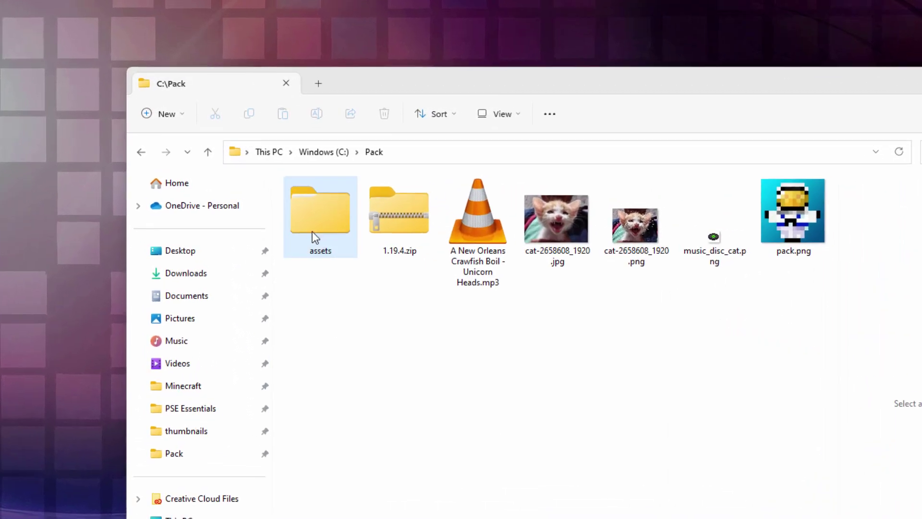
pyautogui.doubleClick(284, 191)
pyautogui.doubleClick(317, 226)
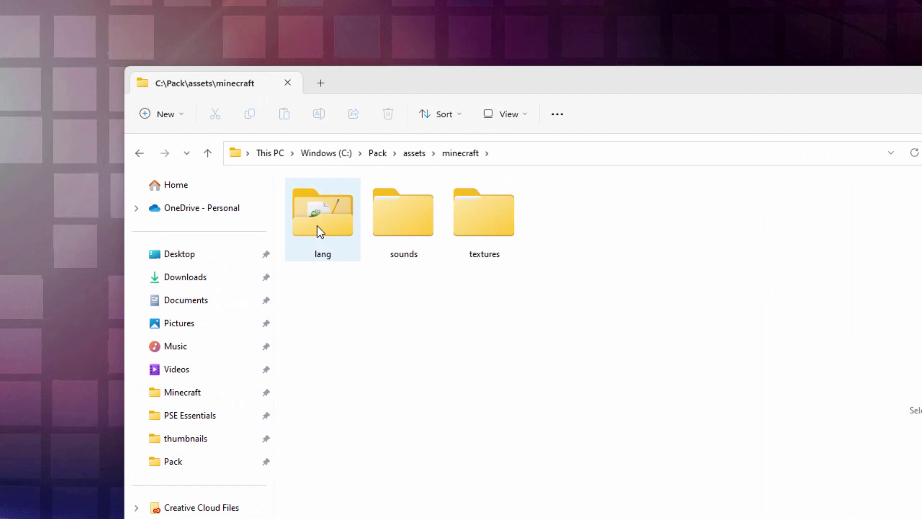
pyautogui.doubleClick(326, 212)
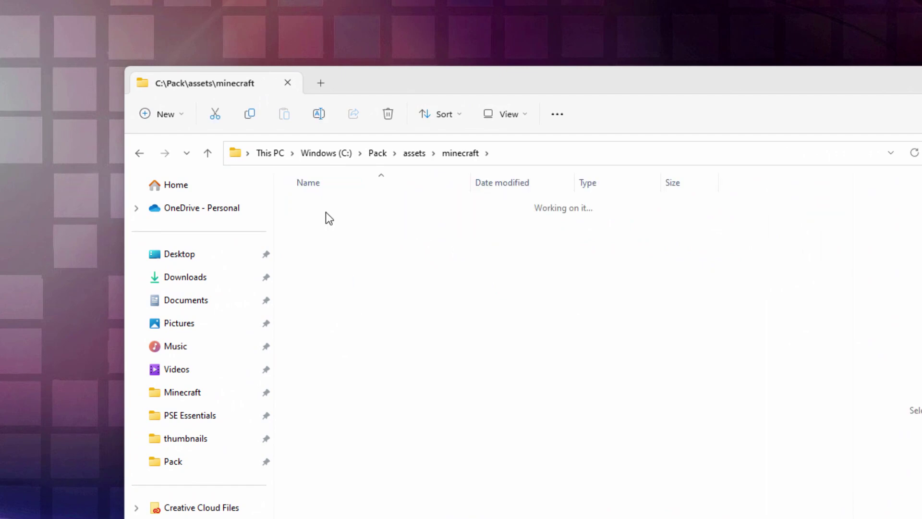
pyautogui.click(336, 212)
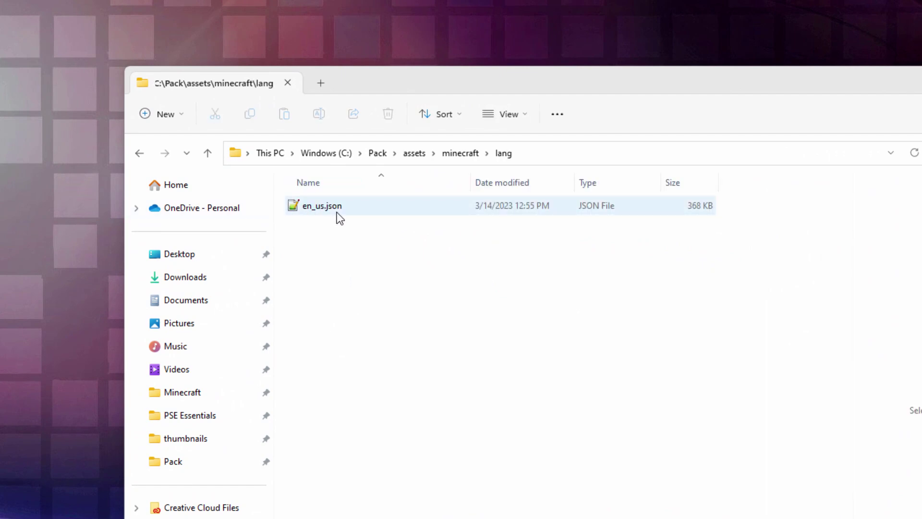
pyautogui.hotkey('ctrl', 'shift', '2')
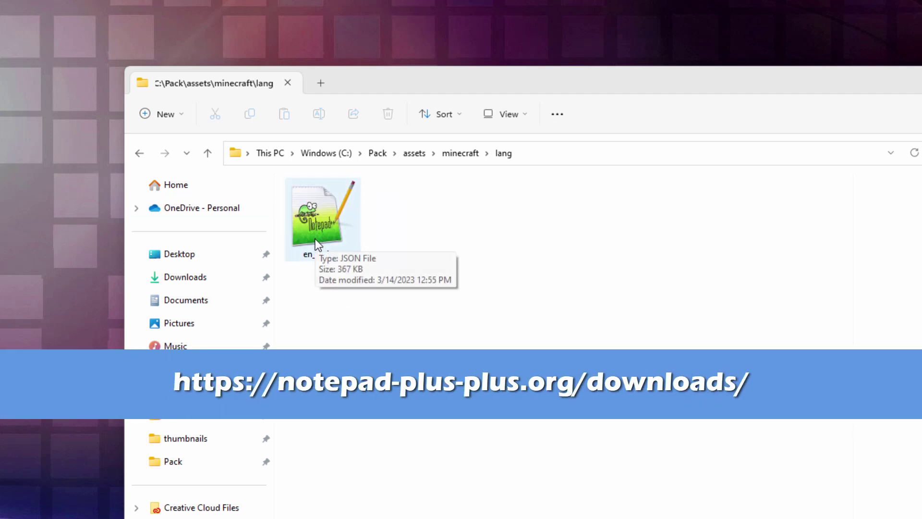
pyautogui.doubleClick(315, 225)
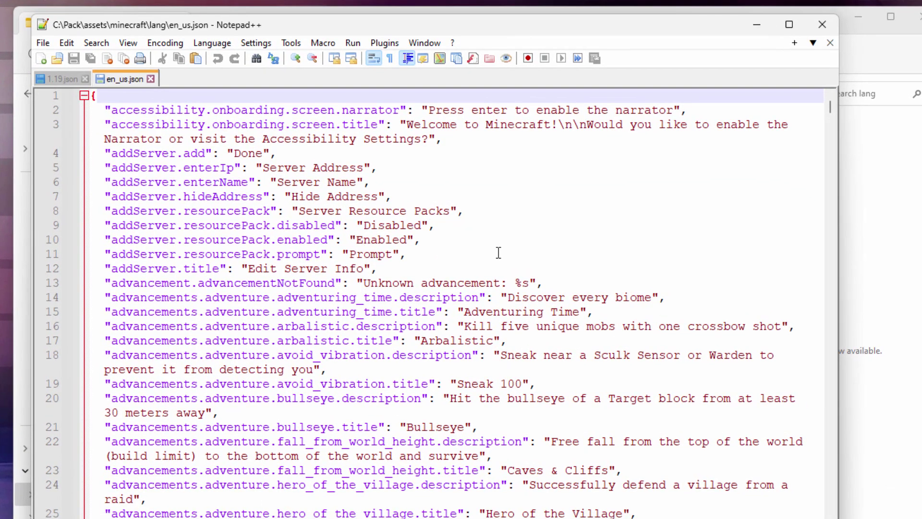
# - Search en_us.json for "music" and go through the matches to the block of item.minecraft.music_disc entries
pyautogui.scroll(-18, 500, 251)
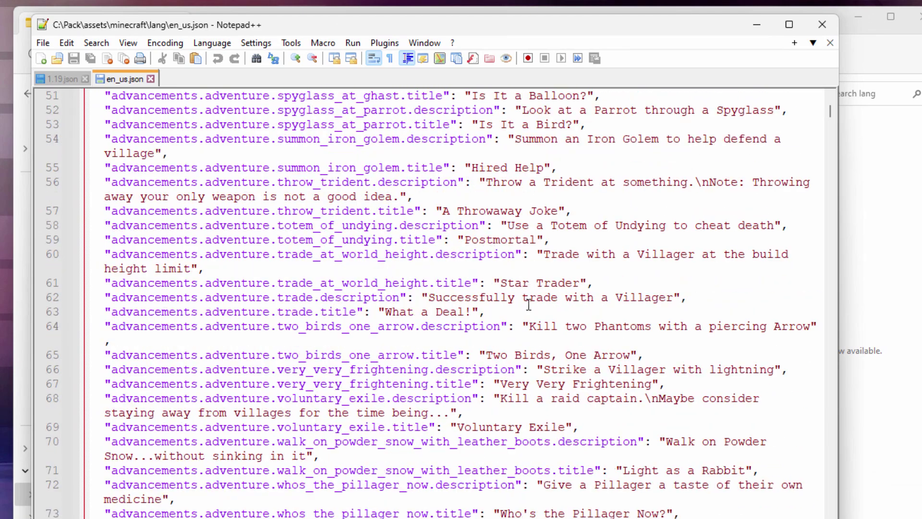
pyautogui.scroll(17, 528, 303)
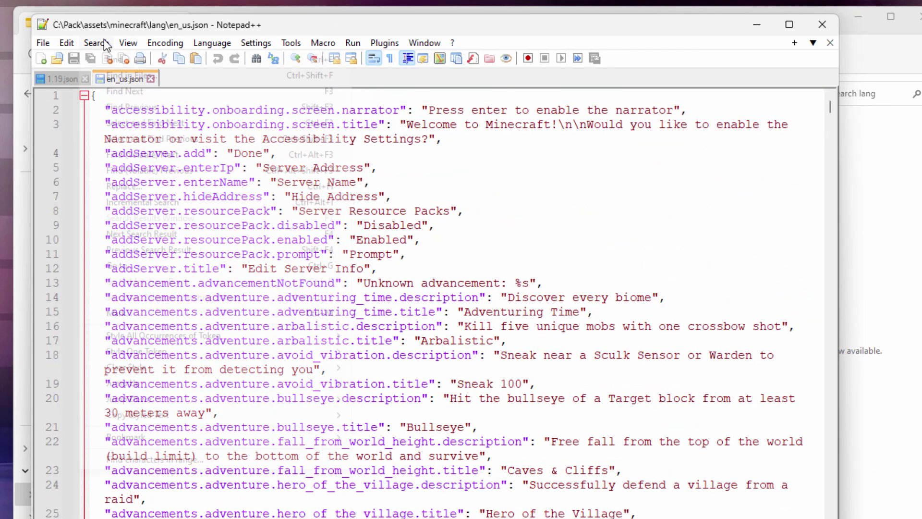
pyautogui.click(96, 43)
pyautogui.click(118, 58)
pyautogui.click(690, 209)
pyautogui.click(890, 212)
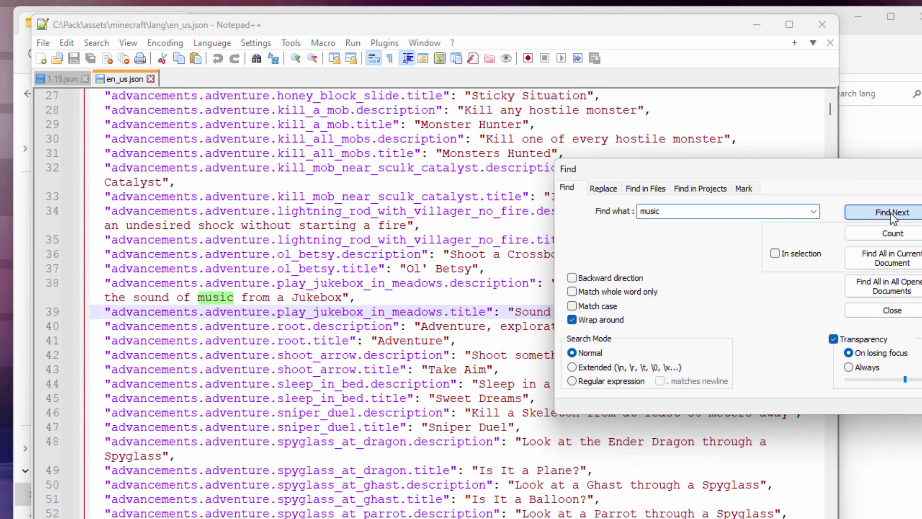
pyautogui.press('Return')
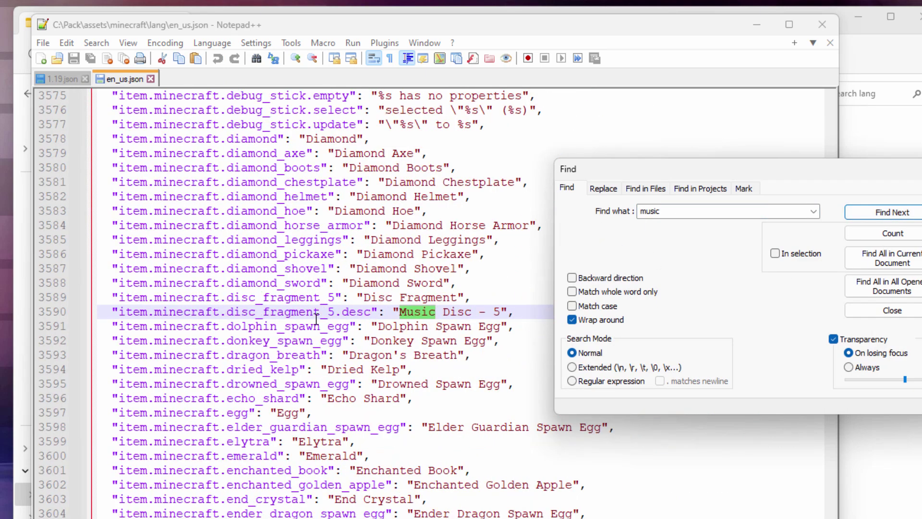
pyautogui.click(912, 214)
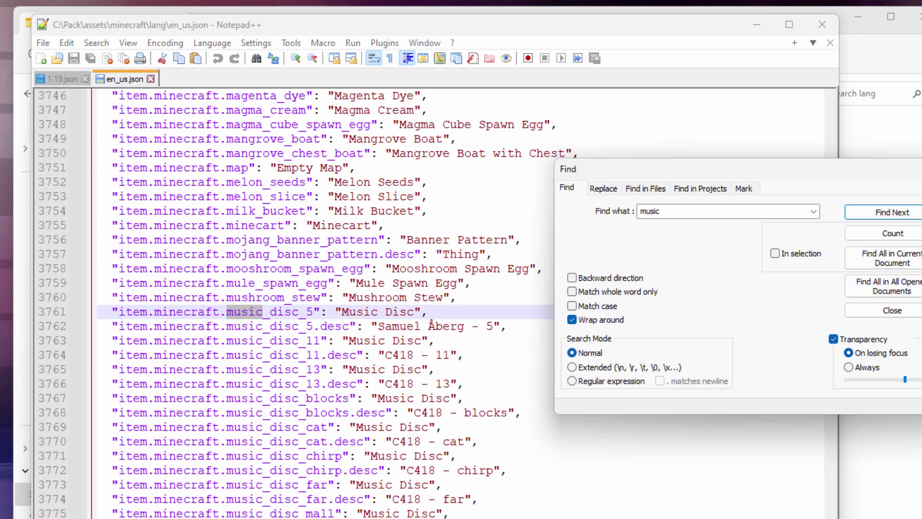
pyautogui.click(892, 310)
pyautogui.scroll(-3, 560, 295)
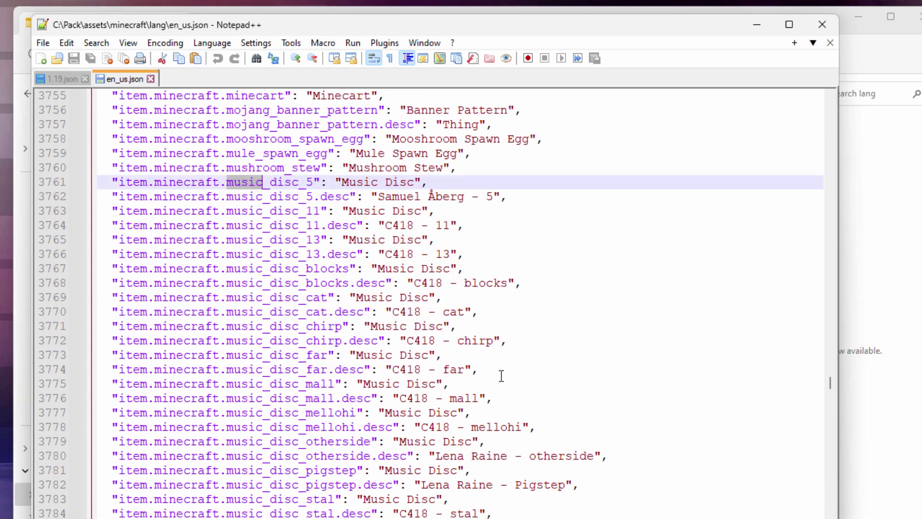
# - Replace the value of item.minecraft.music_disc_cat.desc with "Catfish Boil" and save en_us.json
pyautogui.click(283, 297)
pyautogui.moveTo(441, 297); pyautogui.dragTo(355, 298)
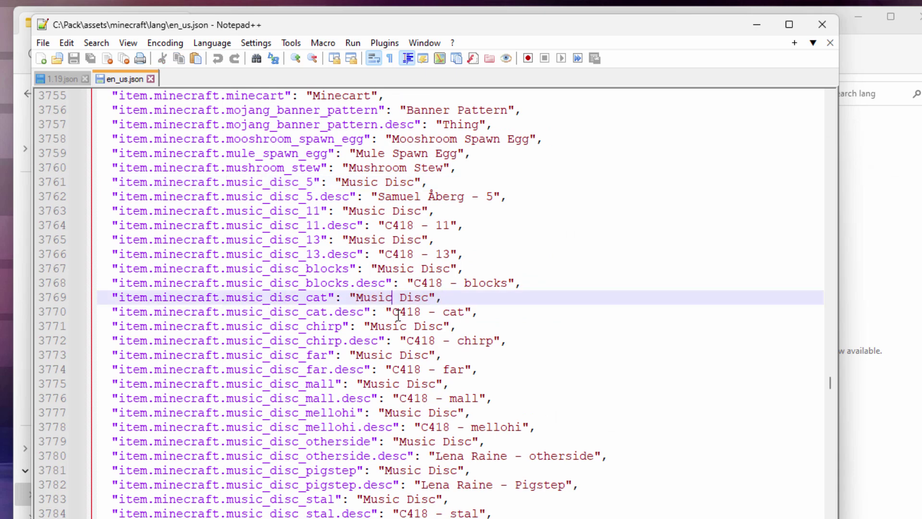
pyautogui.click(366, 311)
pyautogui.moveTo(464, 313); pyautogui.dragTo(394, 314)
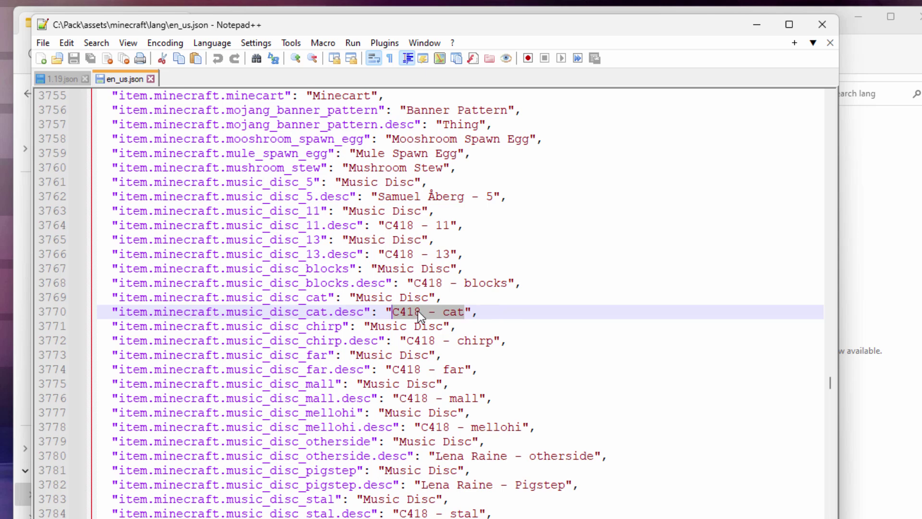
pyautogui.write('Catfi')
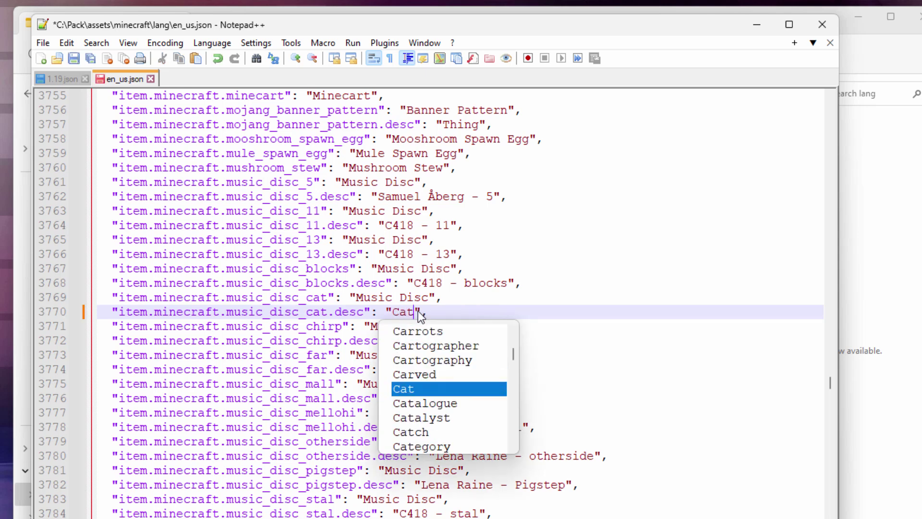
pyautogui.write('sh Boil')
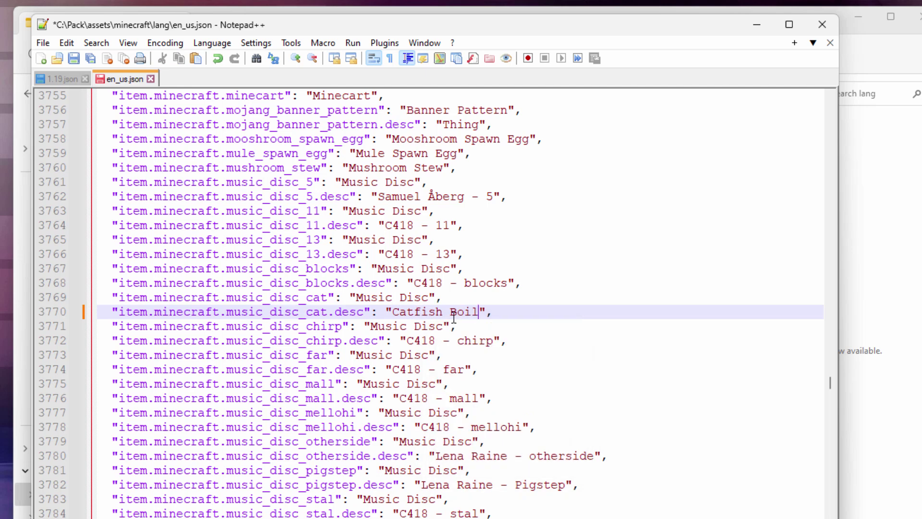
pyautogui.hotkey('ctrl', 's')
# - Copy the text "Catfish Boil" from the description entry and use it as the value of item.minecraft.music_disc_cat
pyautogui.moveTo(479, 311); pyautogui.dragTo(392, 313)
pyautogui.rightClick(414, 311)
pyautogui.click(454, 336)
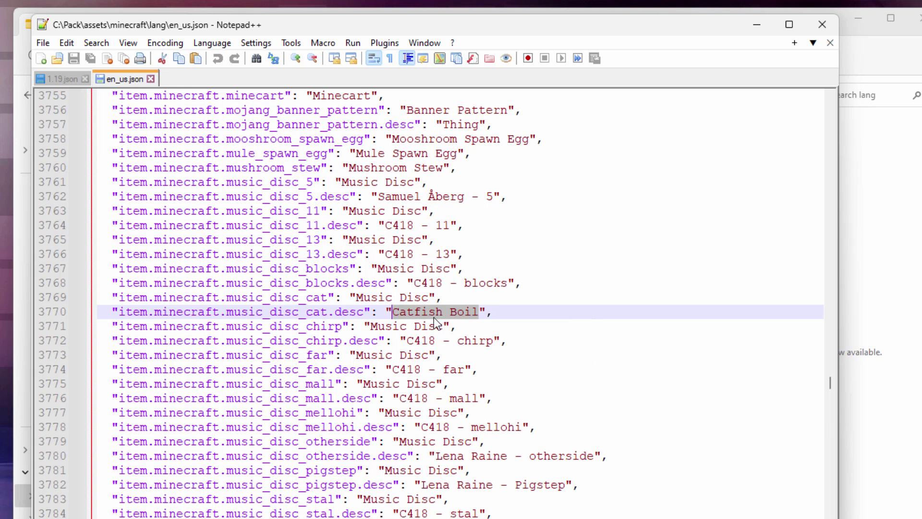
pyautogui.click(426, 298)
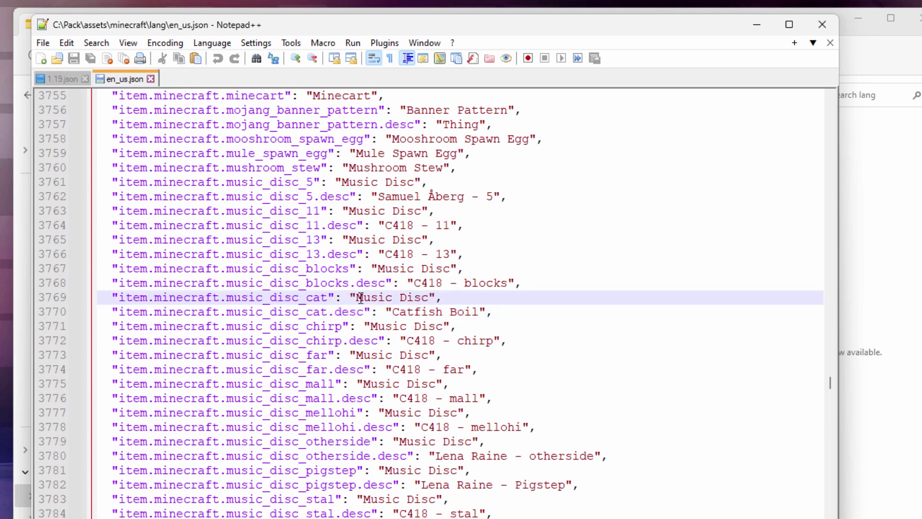
pyautogui.moveTo(428, 298); pyautogui.dragTo(356, 298)
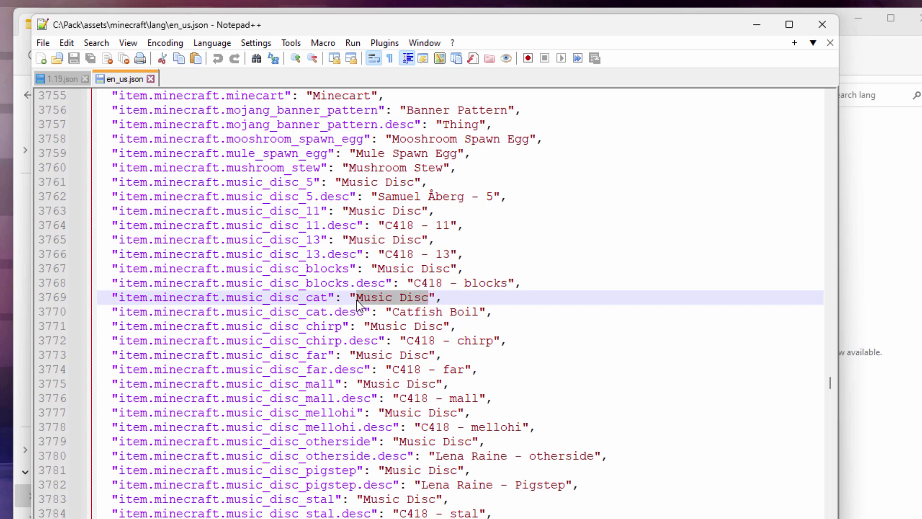
pyautogui.rightClick(377, 299)
pyautogui.click(404, 324)
pyautogui.hotkey('ctrl', 'v')
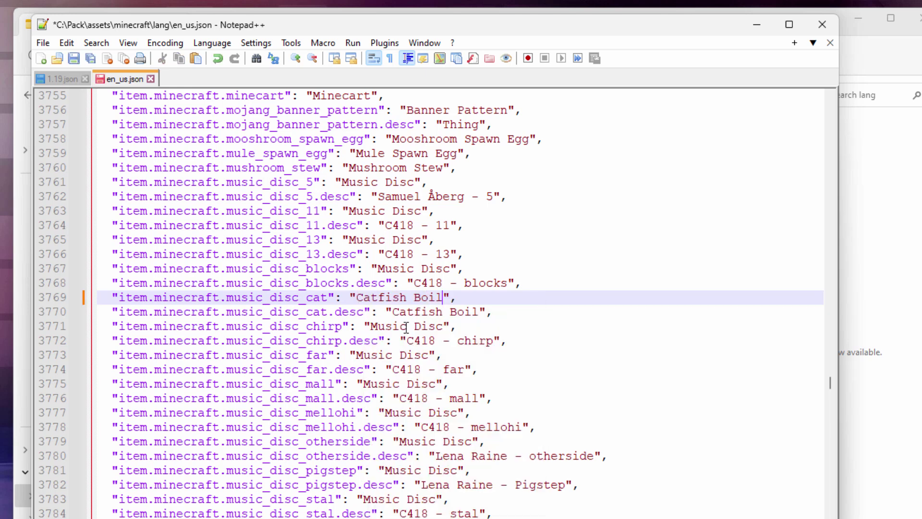
pyautogui.press('End')
pyautogui.moveTo(455, 298); pyautogui.dragTo(342, 298)
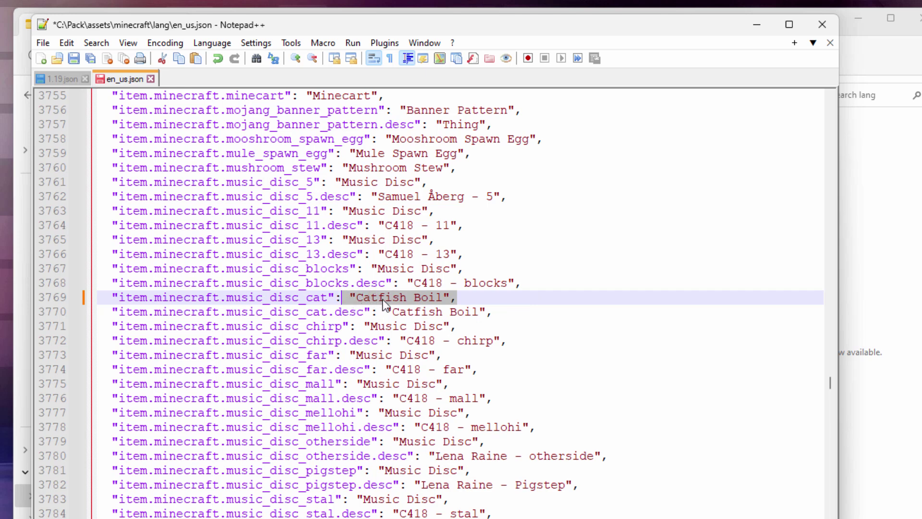
pyautogui.click(392, 312)
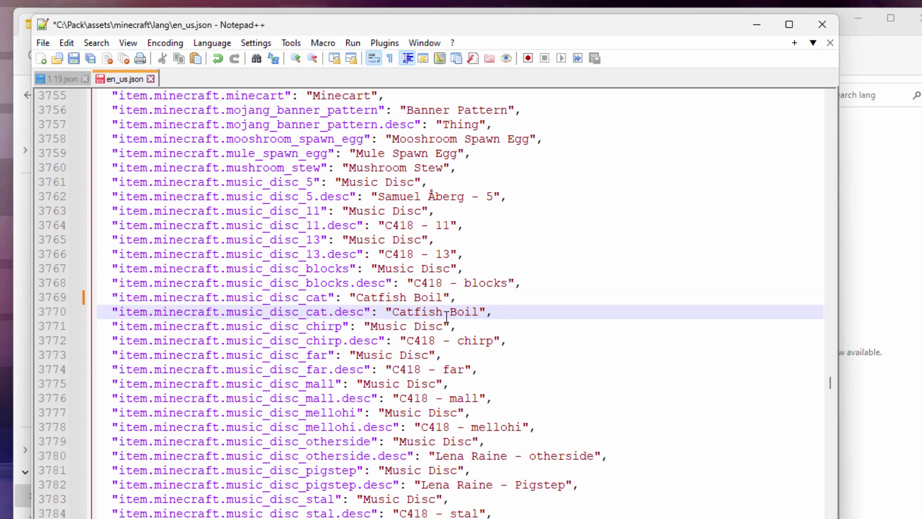
pyautogui.moveTo(486, 312); pyautogui.dragTo(395, 312)
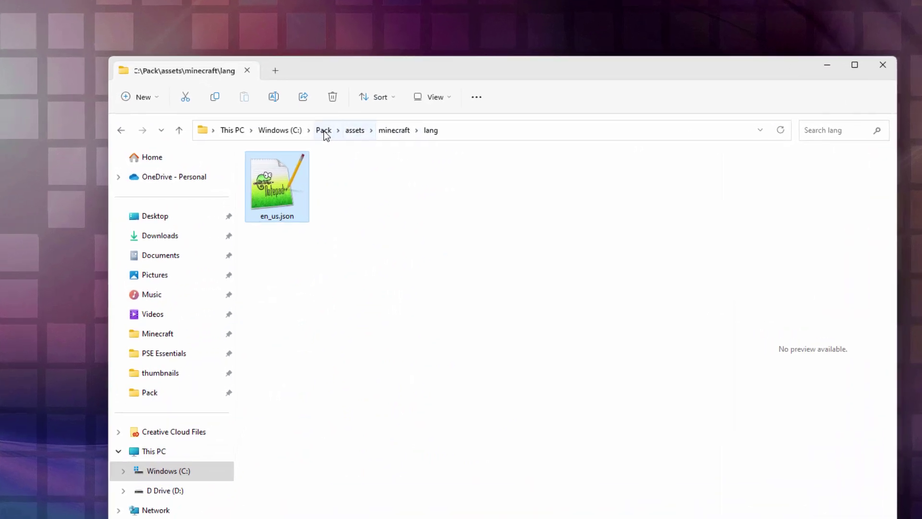
# - Return to the C:\Pack folder in File Explorer and rename the Unicorn Heads MP3 file as cat.mp3
pyautogui.click(324, 137)
pyautogui.click(426, 211)
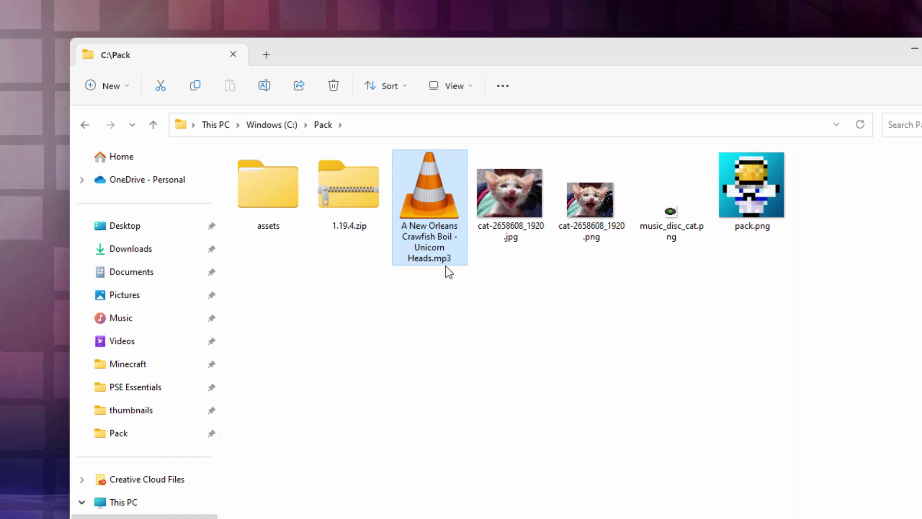
pyautogui.click(442, 246)
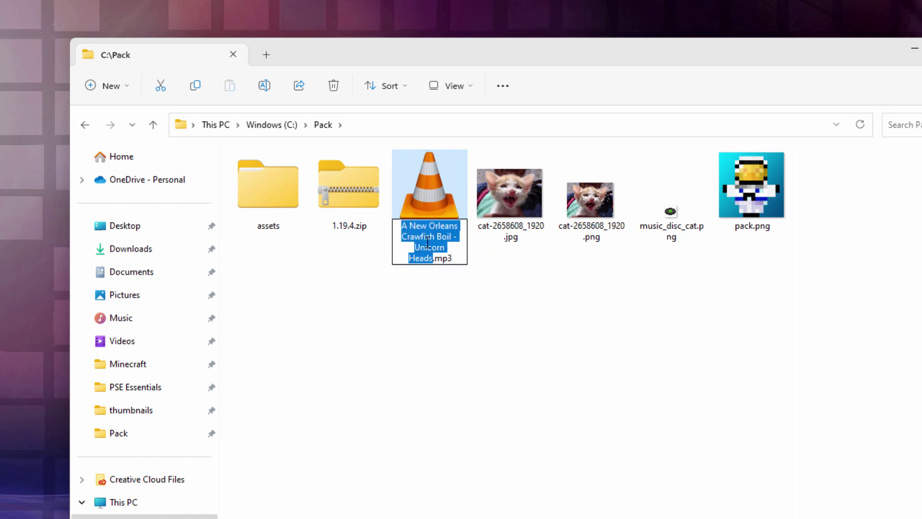
pyautogui.write('cat')
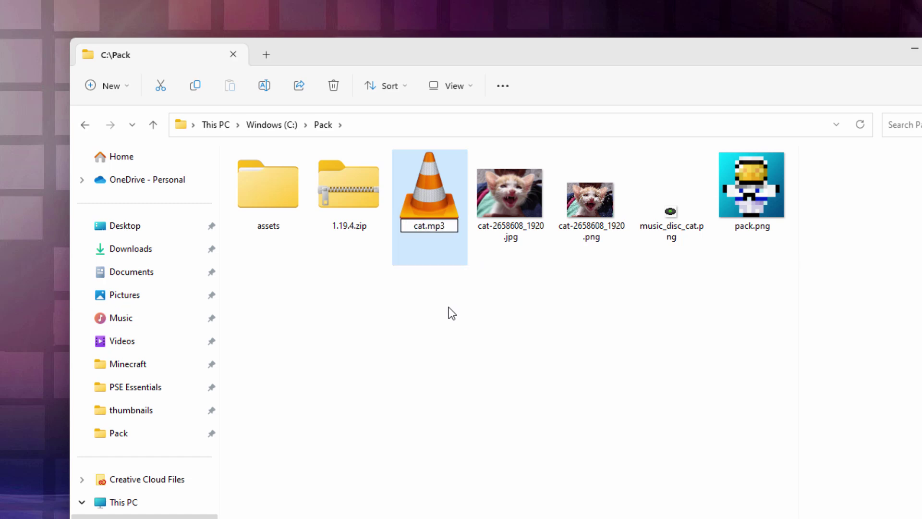
pyautogui.click(445, 277)
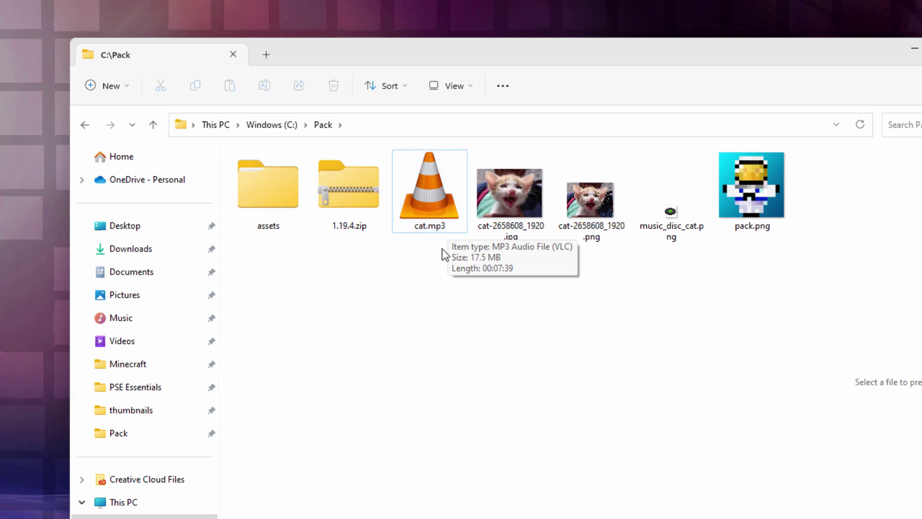
# - Switch to Audacity and import cat.mp3 from the C:\Pack folder into the empty project
pyautogui.click(439, 228)
pyautogui.click(468, 240)
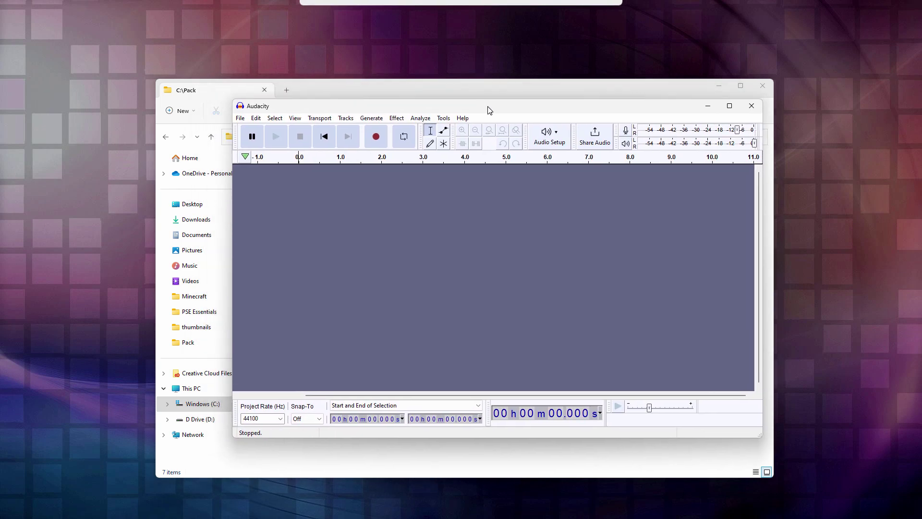
pyautogui.moveTo(490, 109); pyautogui.dragTo(597, 114)
pyautogui.click(347, 122)
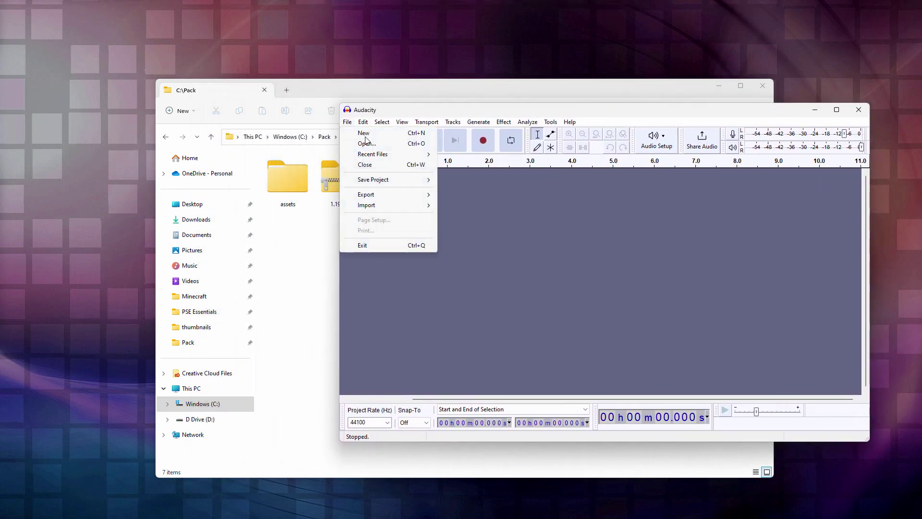
pyautogui.click(395, 91)
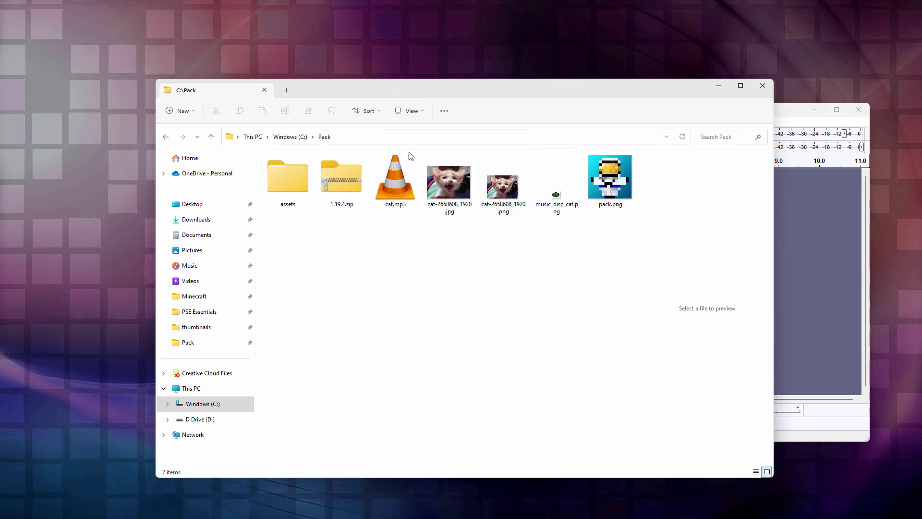
pyautogui.moveTo(395, 180); pyautogui.dragTo(799, 267)
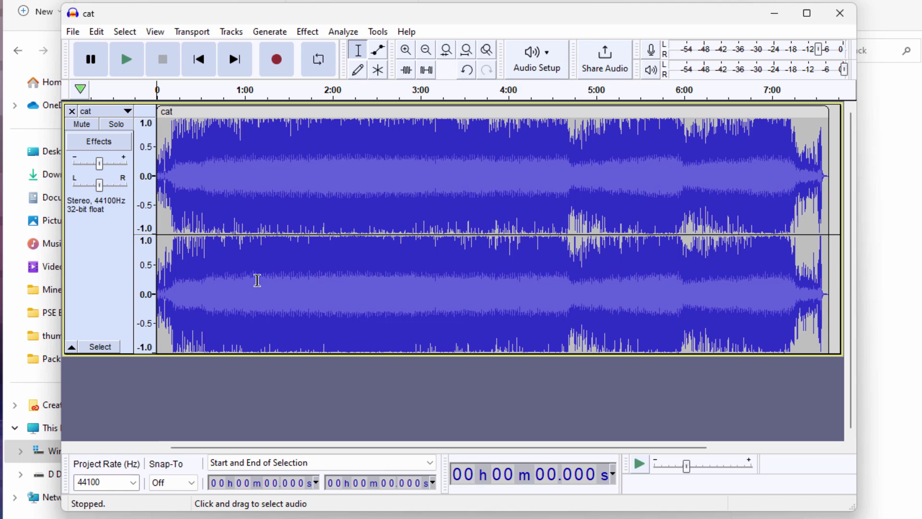
# - Mix the stereo cat track down to mono
pyautogui.click(231, 31)
pyautogui.moveTo(250, 77)
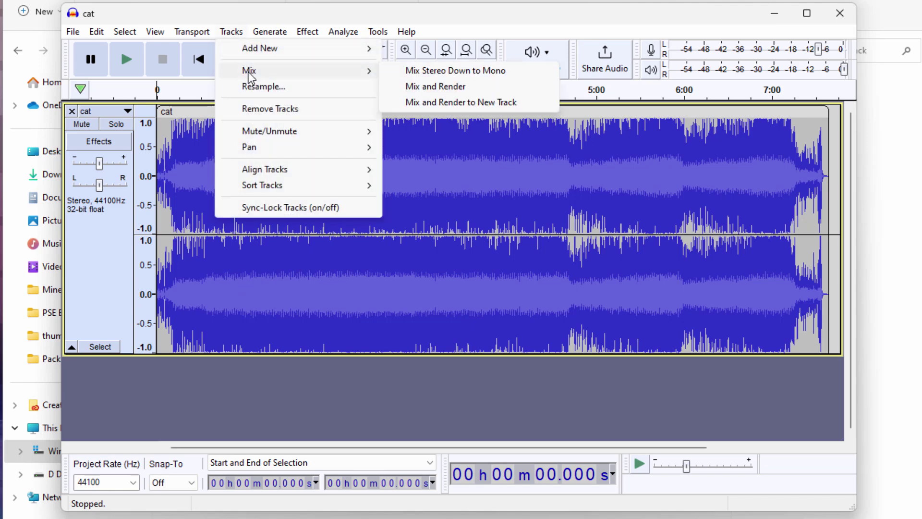
pyautogui.click(470, 71)
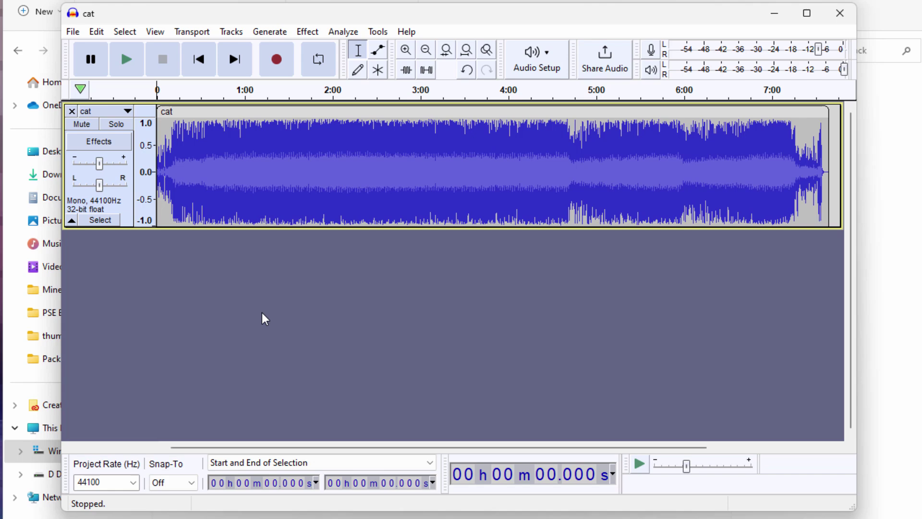
# - Export the mono track as cat.ogg in Ogg Vorbis format to Pack\assets\minecraft\sounds\records and close Audacity
pyautogui.click(73, 33)
pyautogui.moveTo(114, 140)
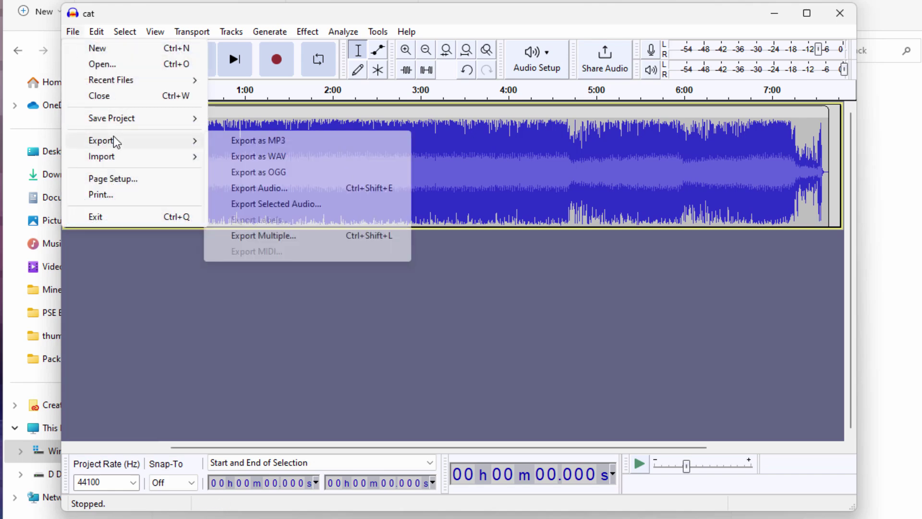
pyautogui.click(261, 173)
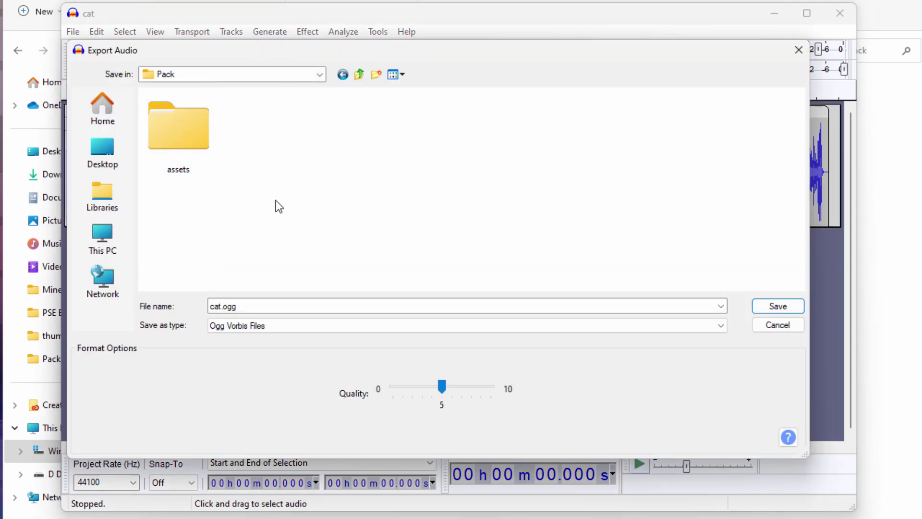
pyautogui.doubleClick(182, 139)
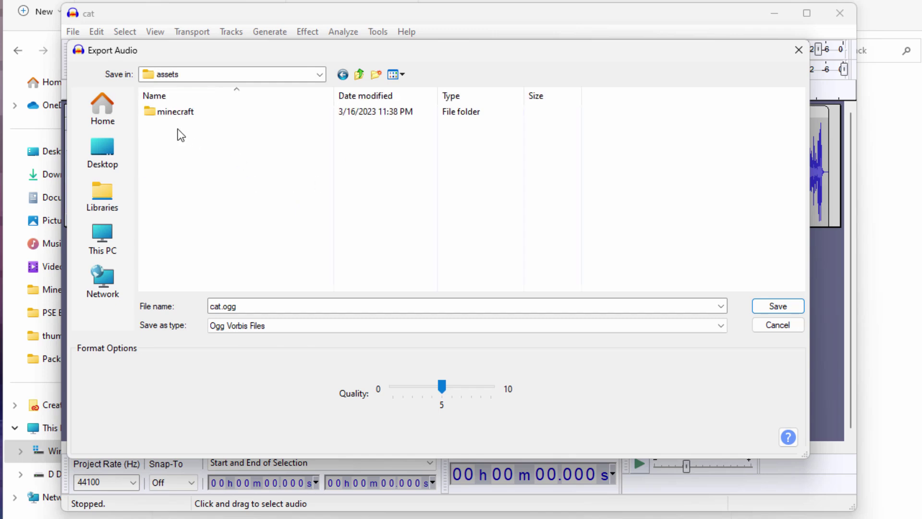
pyautogui.doubleClick(156, 113)
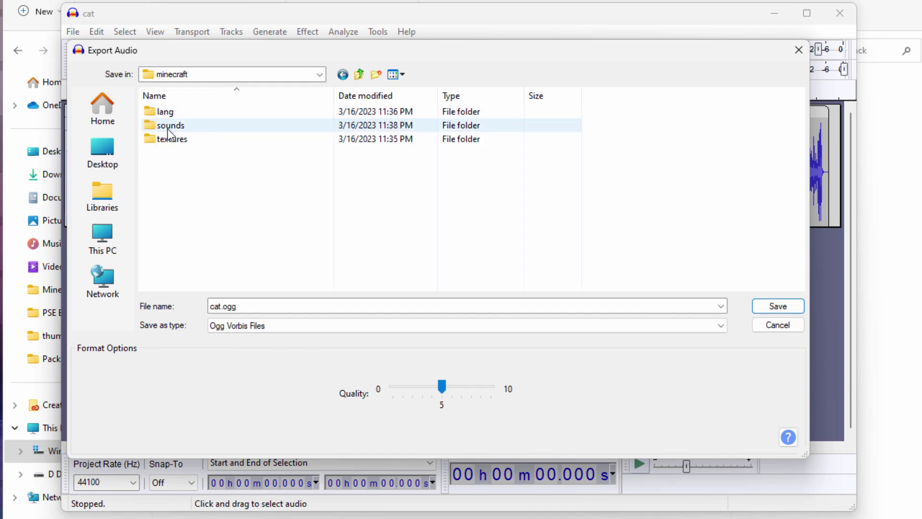
pyautogui.doubleClick(169, 127)
pyautogui.doubleClick(169, 114)
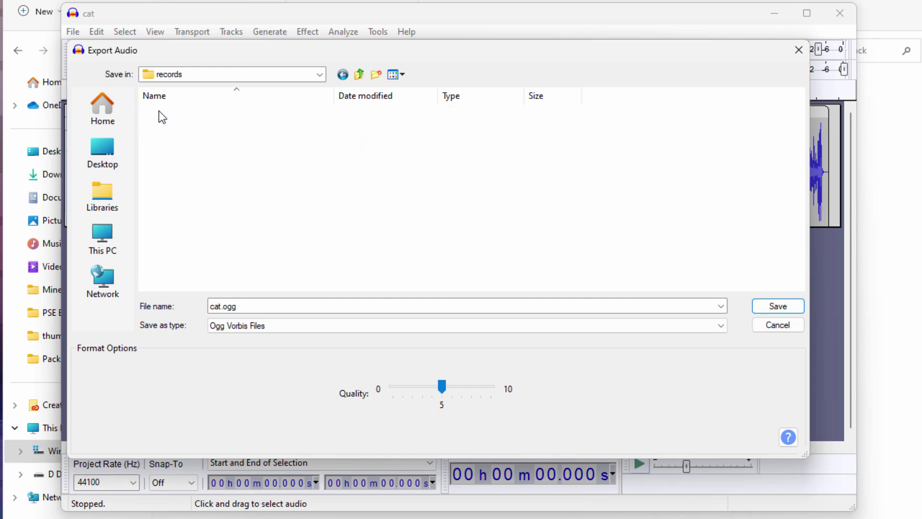
pyautogui.click(770, 308)
pyautogui.click(500, 367)
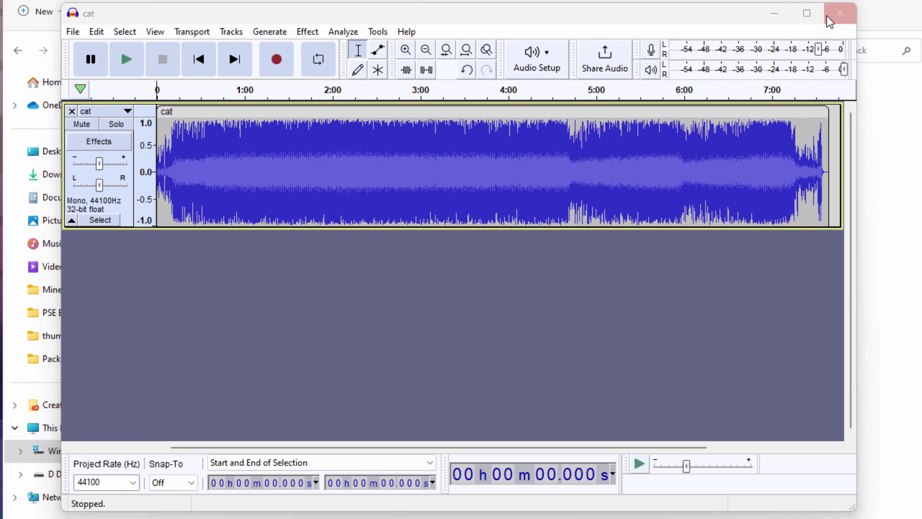
pyautogui.click(839, 13)
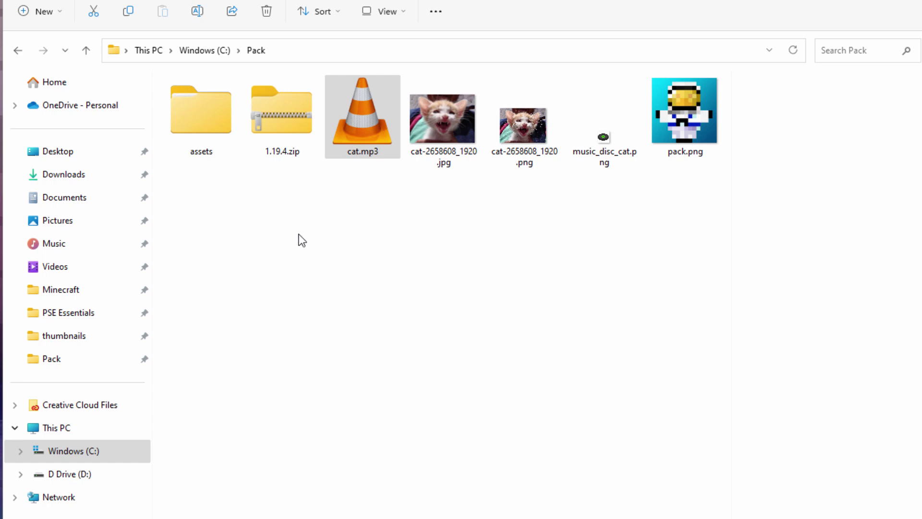
pyautogui.click(209, 123)
pyautogui.click(702, 123)
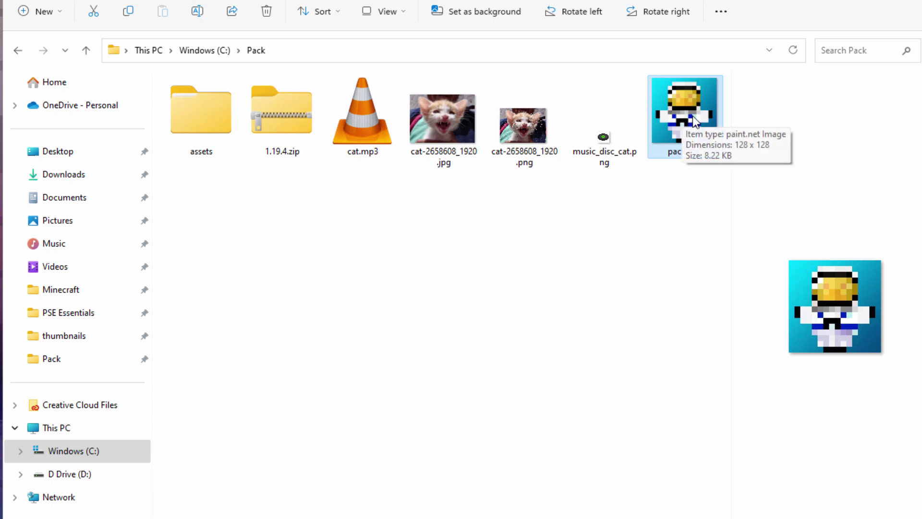
pyautogui.click(602, 236)
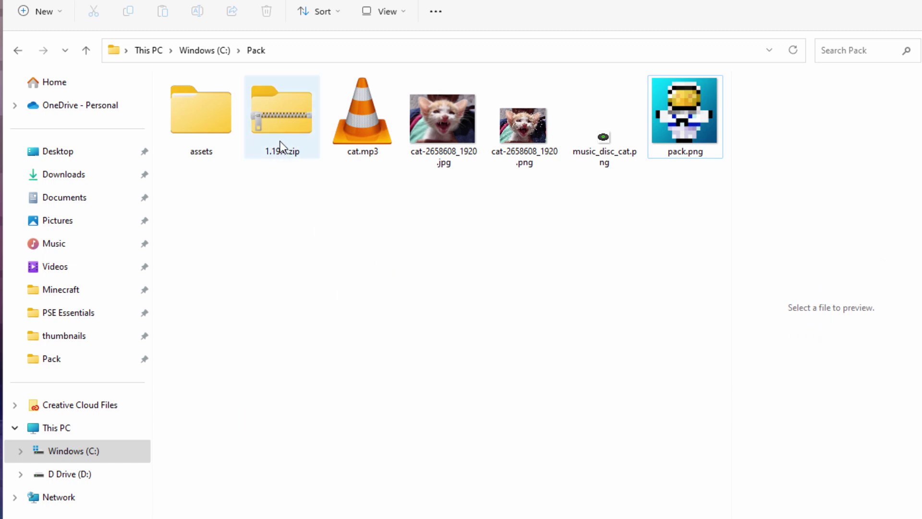
pyautogui.click(283, 120)
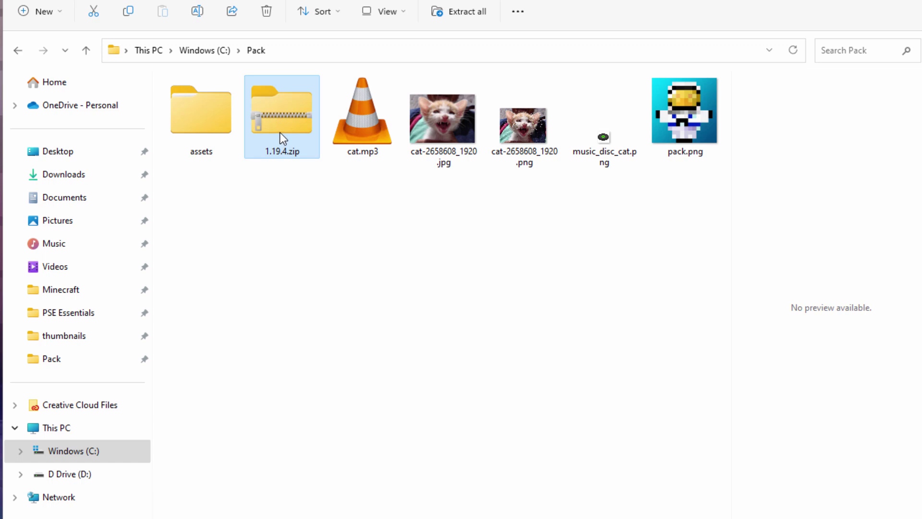
pyautogui.click(466, 276)
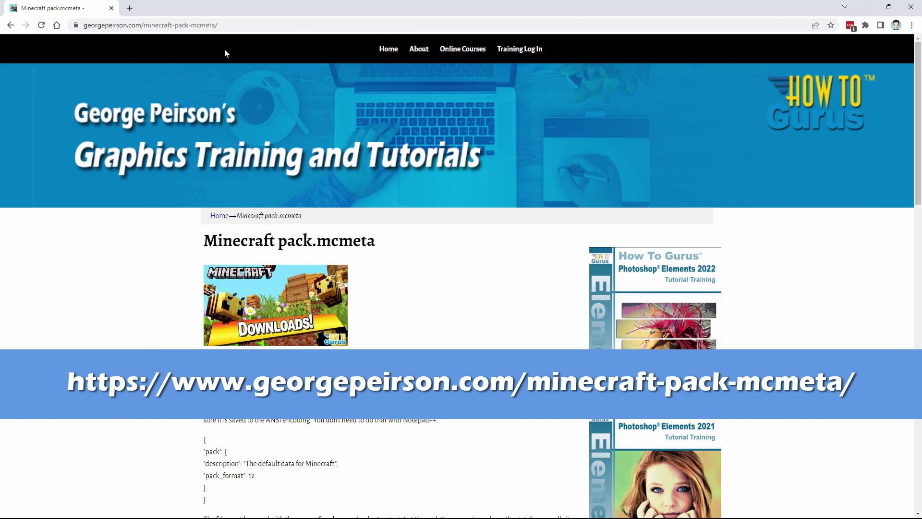
# - On the Minecraft pack.mcmeta web page, download the 1.19.4 file pack-format-13.zip into C:\Pack
pyautogui.scroll(-2, 141, 315)
pyautogui.scroll(-9, 142, 315)
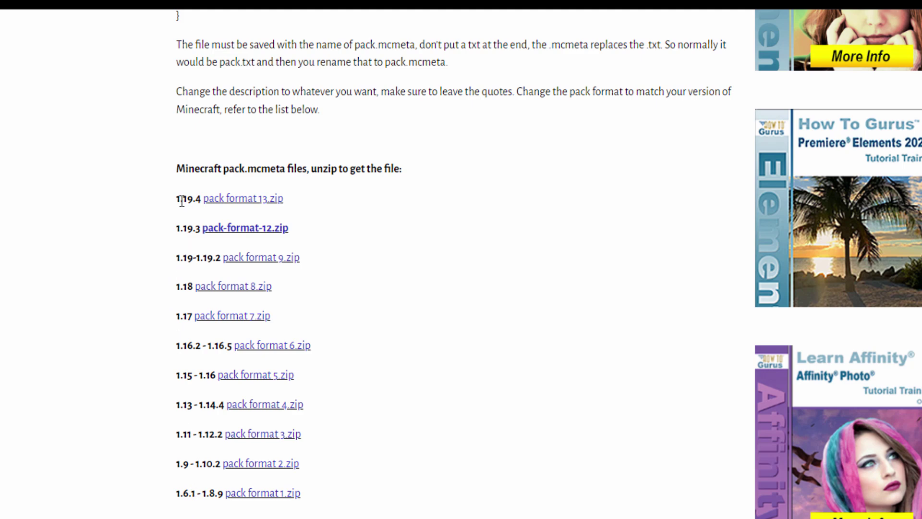
pyautogui.click(243, 203)
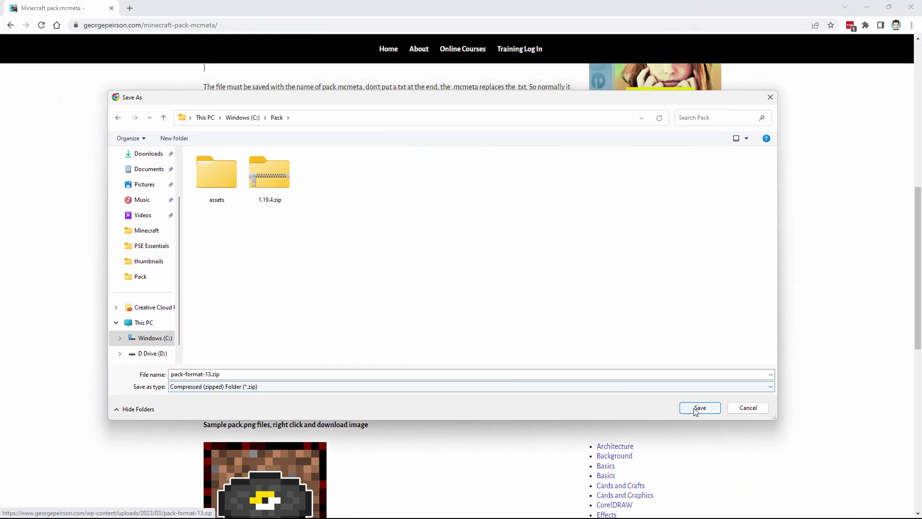
pyautogui.click(696, 408)
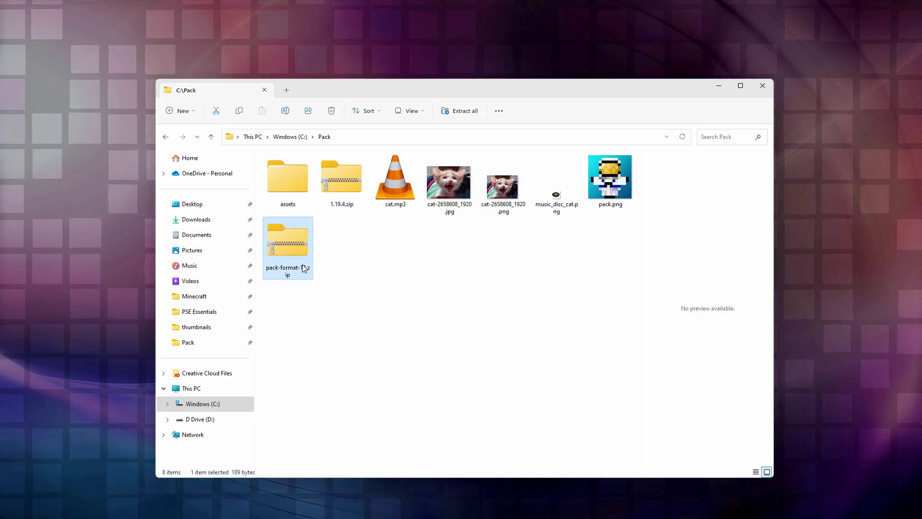
# - Open pack-format-13.zip in a separate File Explorer window, copy pack.mcmeta into C:\Pack and close the zip window
pyautogui.rightClick(284, 247)
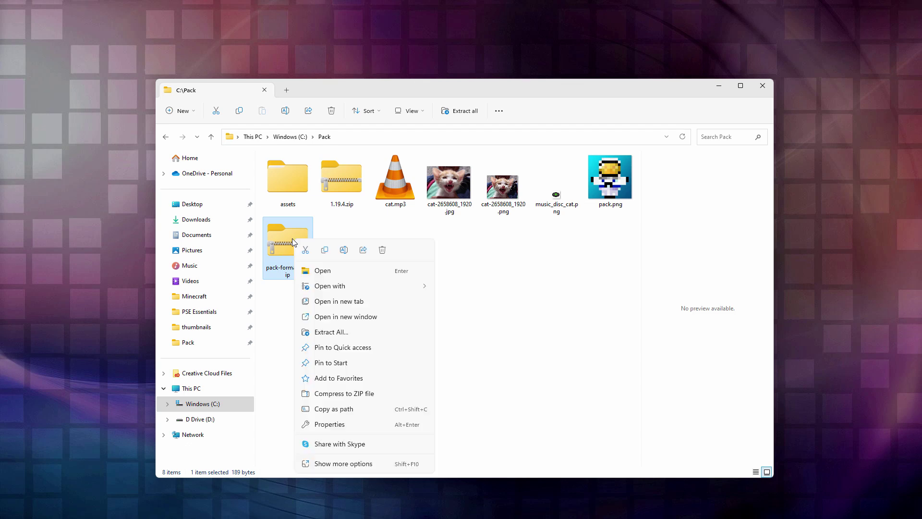
pyautogui.click(362, 317)
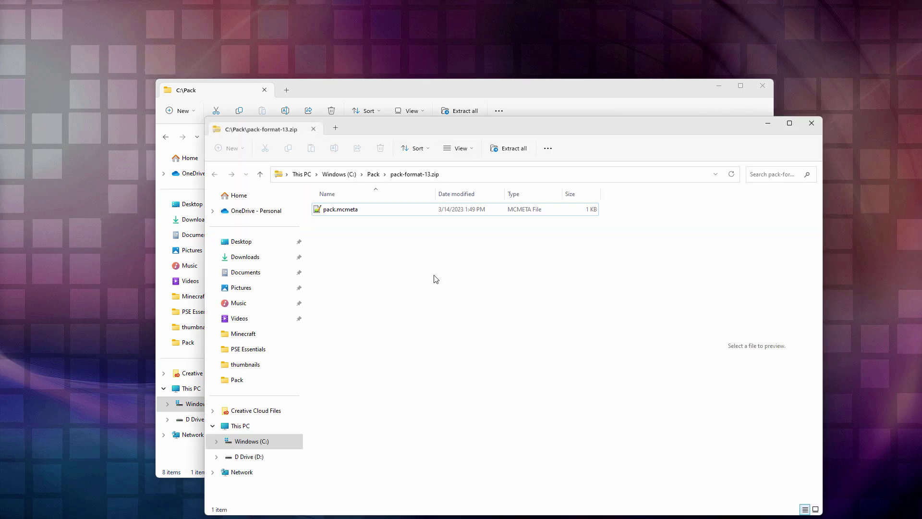
pyautogui.moveTo(404, 134); pyautogui.dragTo(687, 106)
pyautogui.moveTo(604, 197); pyautogui.dragTo(388, 294)
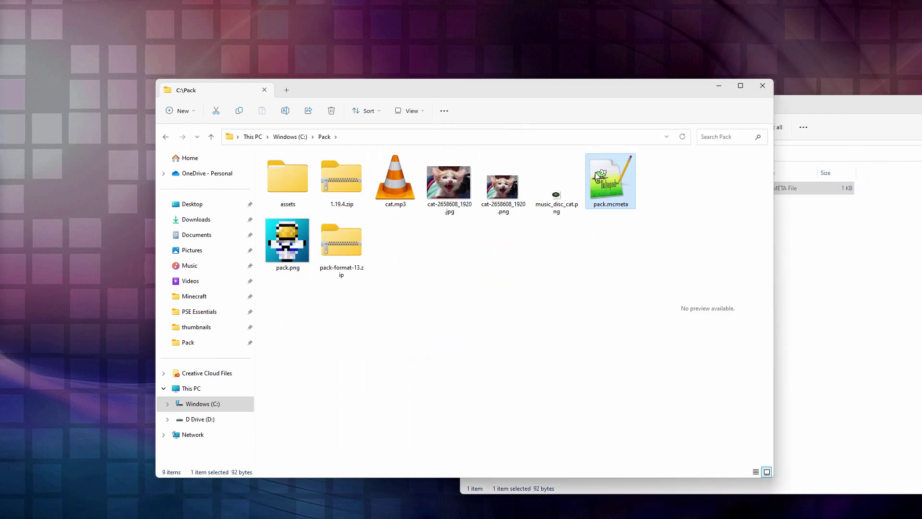
pyautogui.click(828, 144)
pyautogui.moveTo(838, 121); pyautogui.dragTo(775, 116)
pyautogui.hotkey('ctrl', 'w')
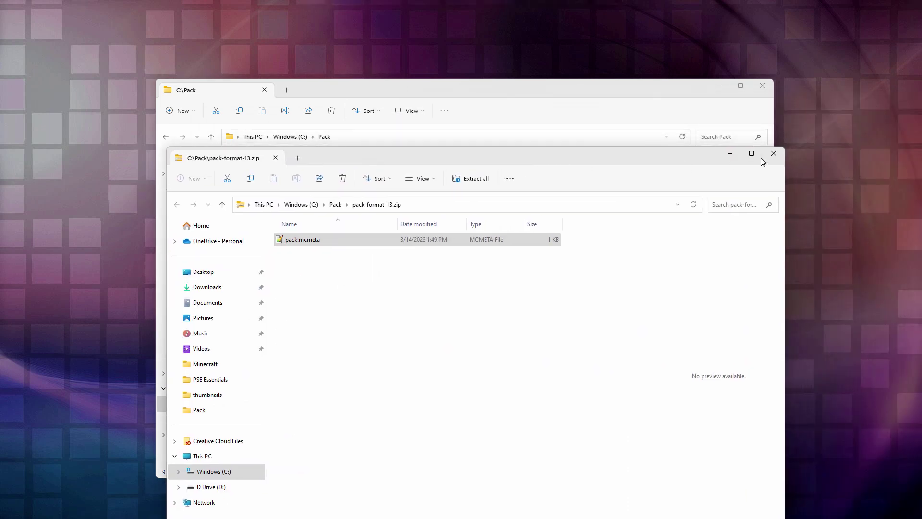
# - Delete pack-format-13.zip from the Pack folder
pyautogui.click(355, 251)
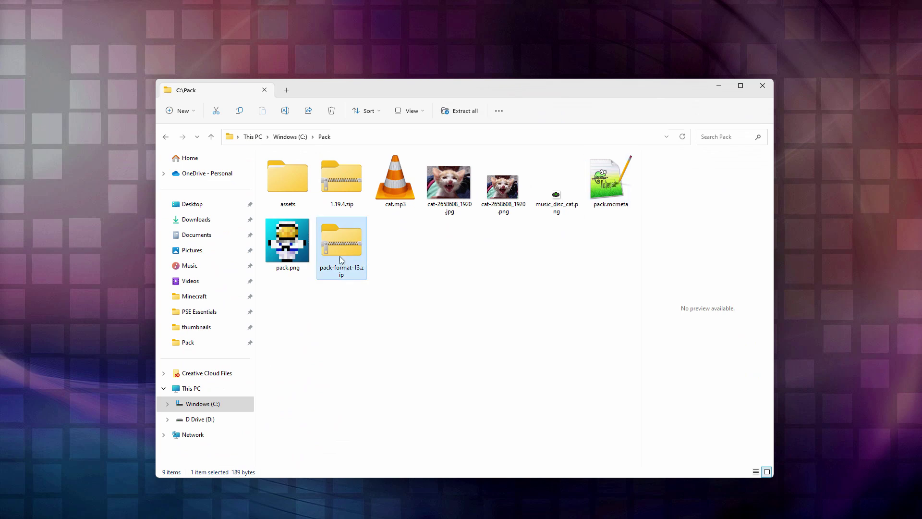
pyautogui.press('Delete')
pyautogui.click(346, 183)
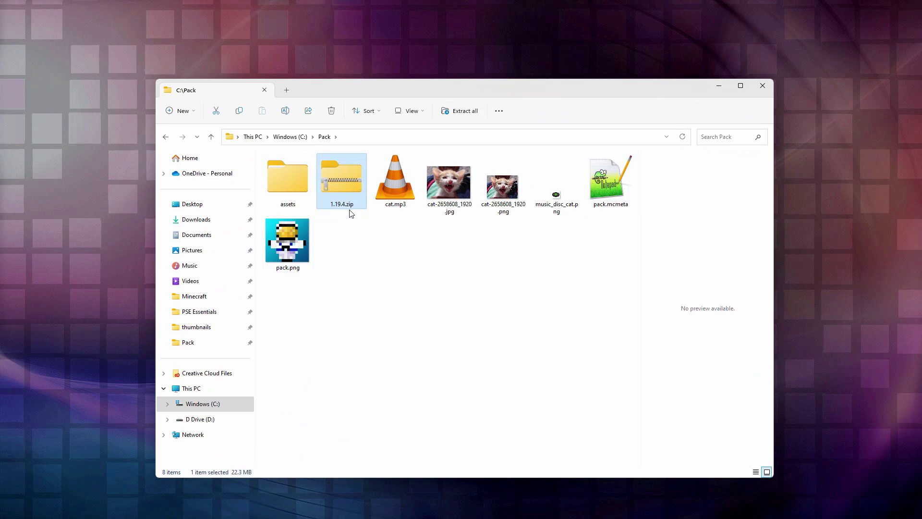
pyautogui.click(370, 260)
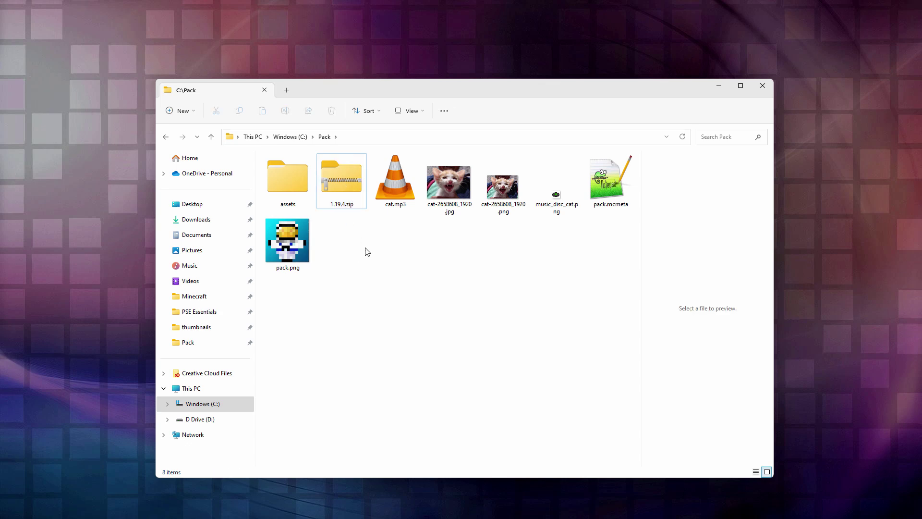
# - Open pack.mcmeta from the Pack folder in Notepad++ and check its pack_format value
pyautogui.click(607, 200)
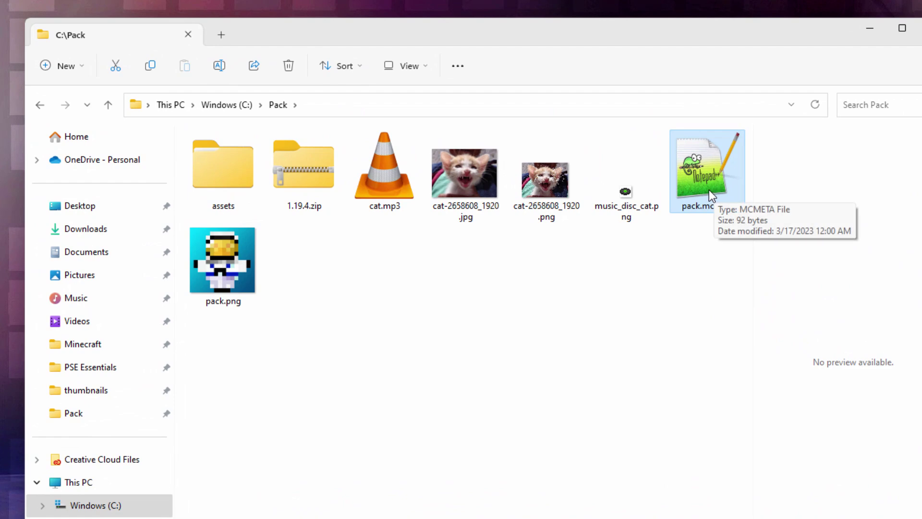
pyautogui.doubleClick(691, 188)
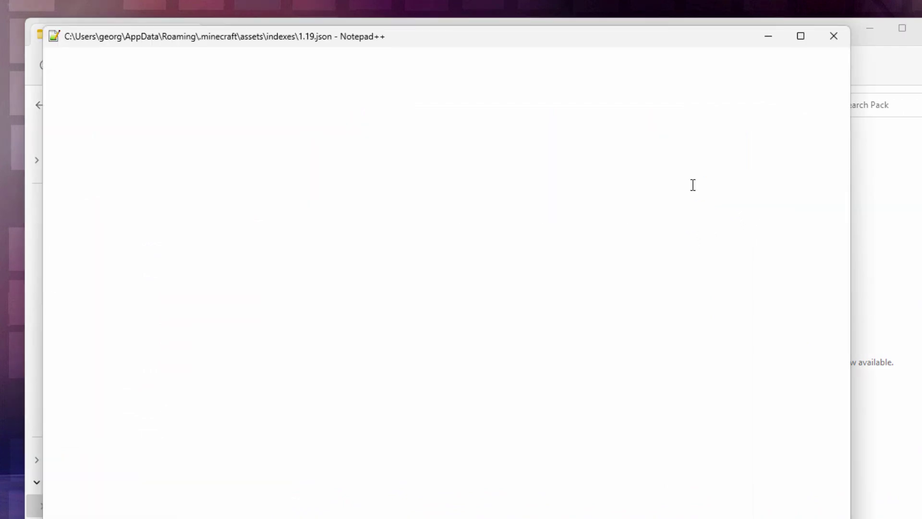
pyautogui.moveTo(290, 152); pyautogui.dragTo(146, 158)
pyautogui.click(292, 152)
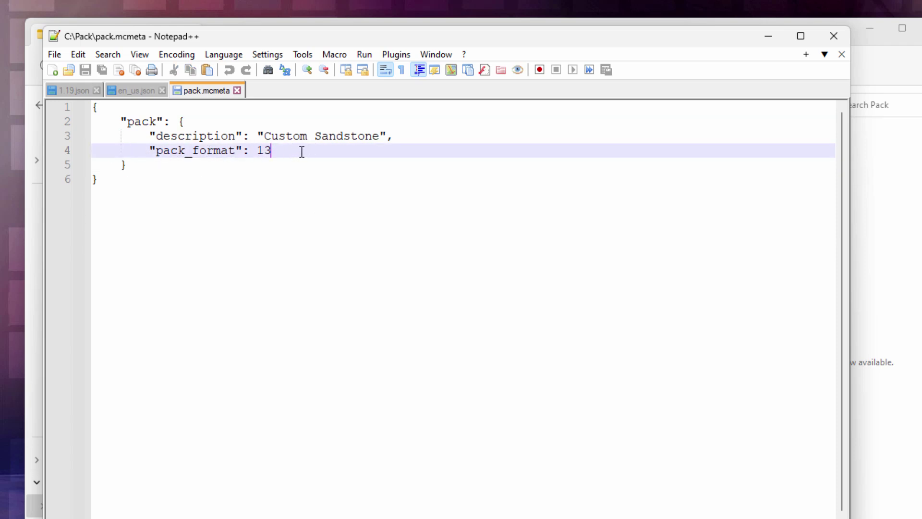
# - Change the description in pack.mcmeta to "Custom Cat Disc", save the file and close Notepad++
pyautogui.click(379, 136)
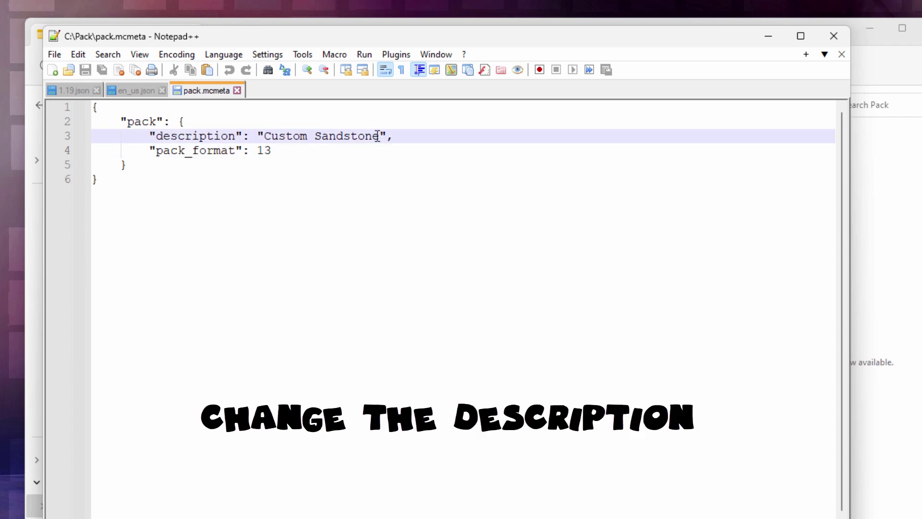
pyautogui.press('BackSpace')
pyautogui.press('BackSpace')
pyautogui.press('BackSpace')
pyautogui.press('BackSpace')
pyautogui.press('BackSpace')
pyautogui.press('BackSpace')
pyautogui.press('BackSpace')
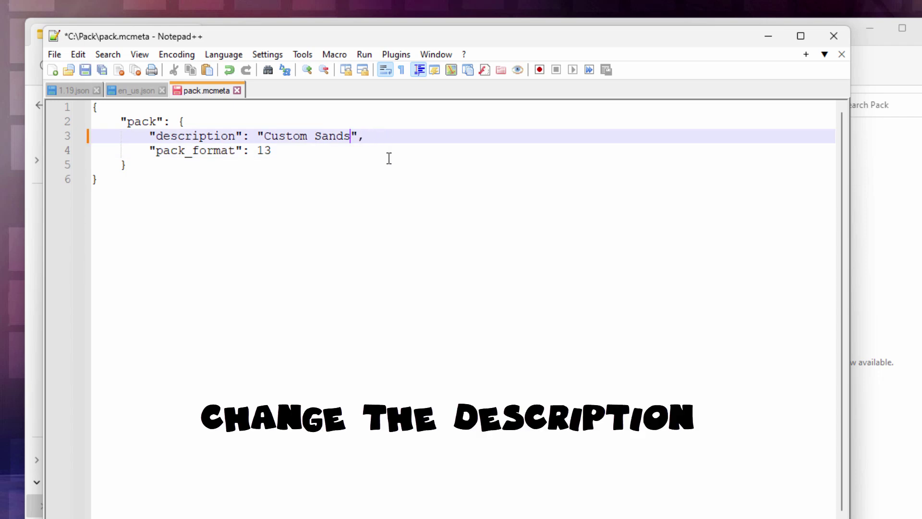
pyautogui.press('BackSpace')
pyautogui.press('BackSpace')
pyautogui.write('Cus')
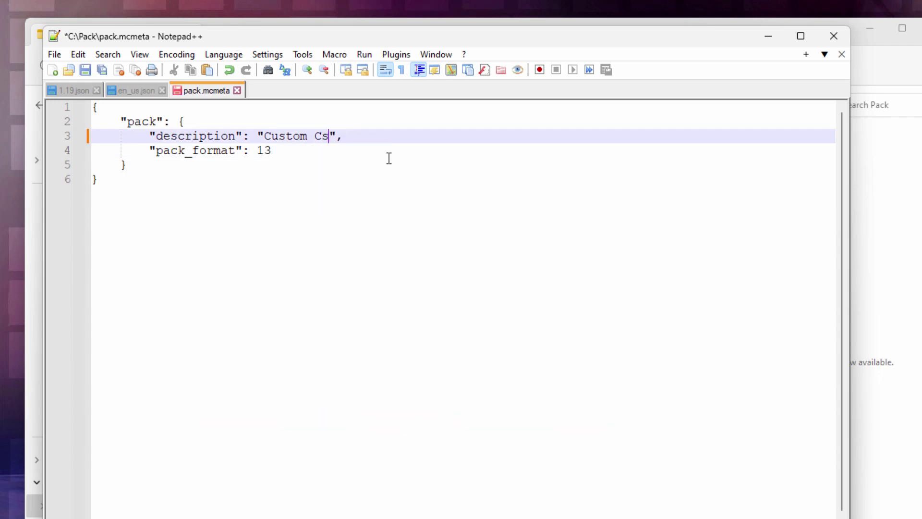
pyautogui.write('tom Cat Disc')
pyautogui.click(385, 178)
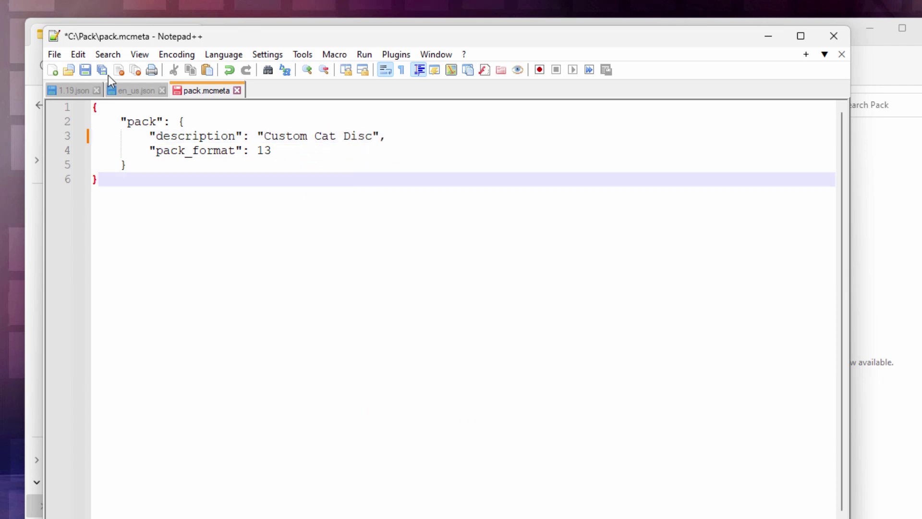
pyautogui.click(84, 76)
pyautogui.click(834, 36)
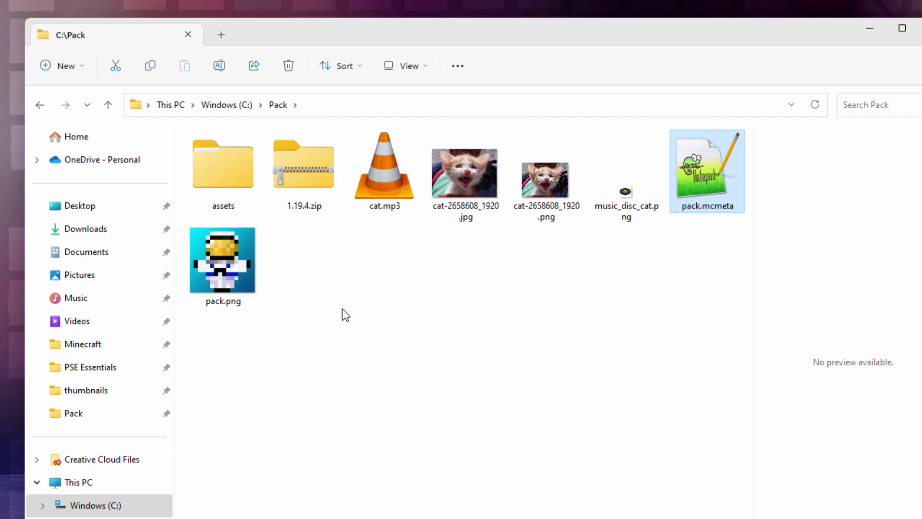
# - Review the contents of assets\minecraft and its sounds folder, and return to the C:\Pack folder
pyautogui.doubleClick(217, 168)
pyautogui.doubleClick(217, 168)
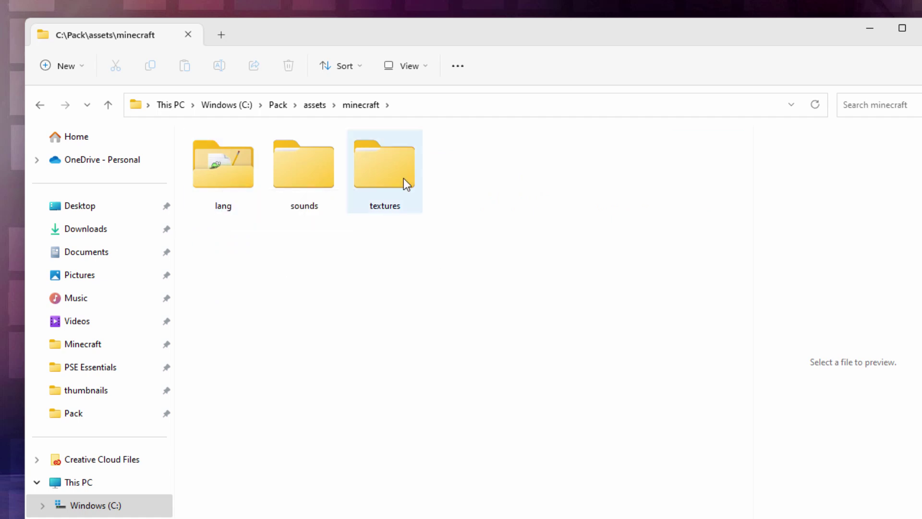
pyautogui.doubleClick(301, 179)
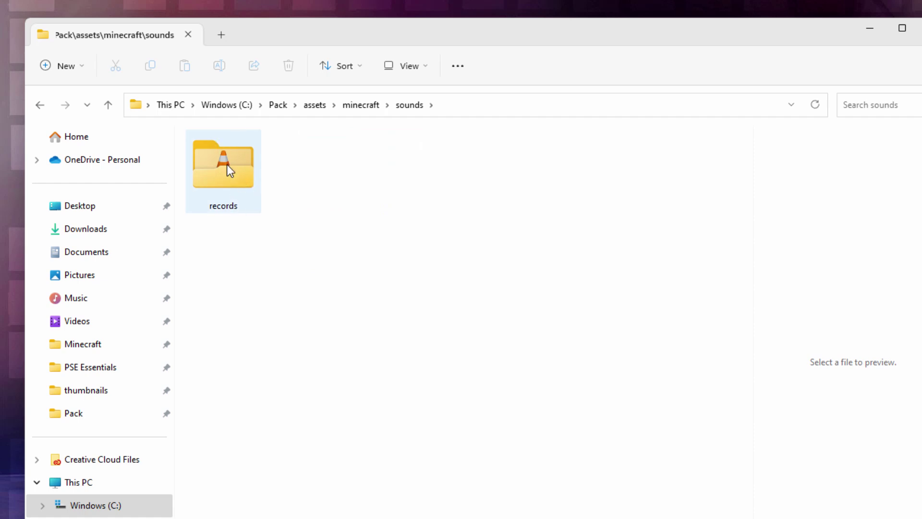
pyautogui.click(271, 105)
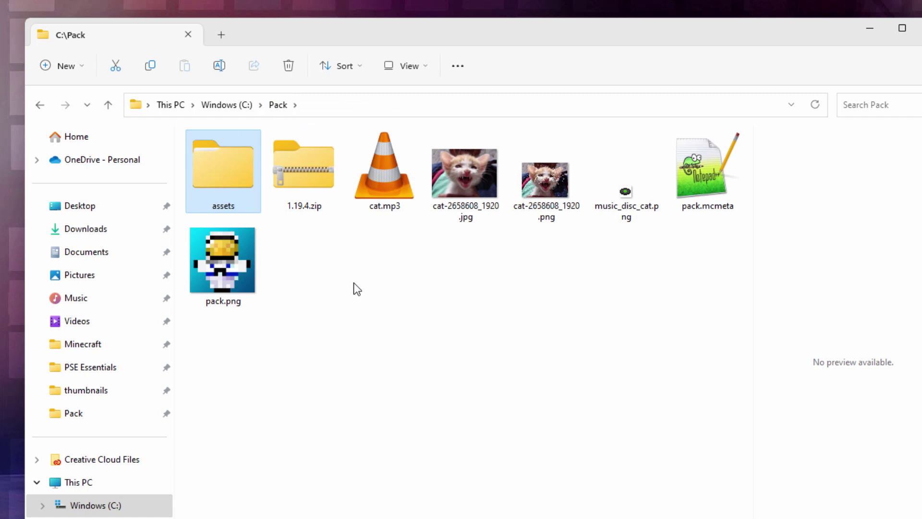
pyautogui.click(408, 288)
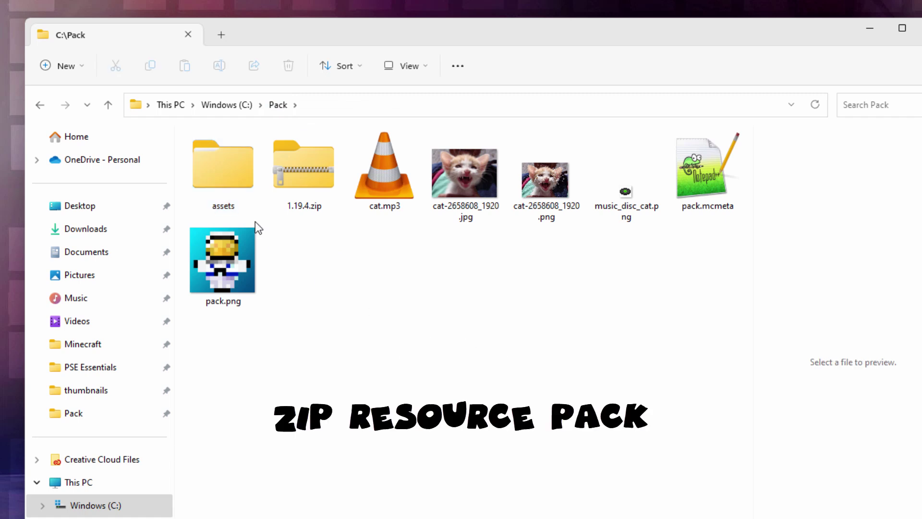
# - Compress the assets folder, pack.png and pack.mcmeta into a ZIP file named "Custom Record Disc.zip"
pyautogui.click(229, 168)
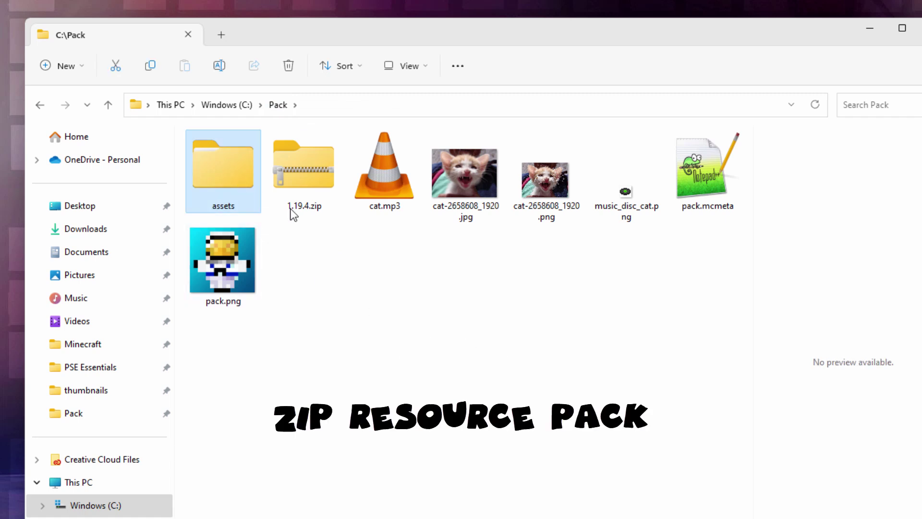
pyautogui.keyDown('ctrl'); pyautogui.click(244, 261); pyautogui.keyUp('ctrl')
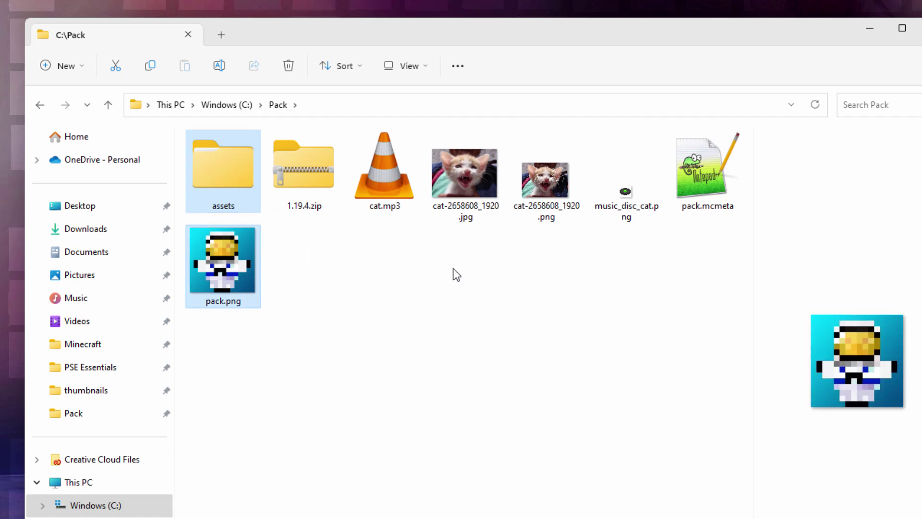
pyautogui.keyDown('ctrl'); pyautogui.click(715, 164); pyautogui.keyUp('ctrl')
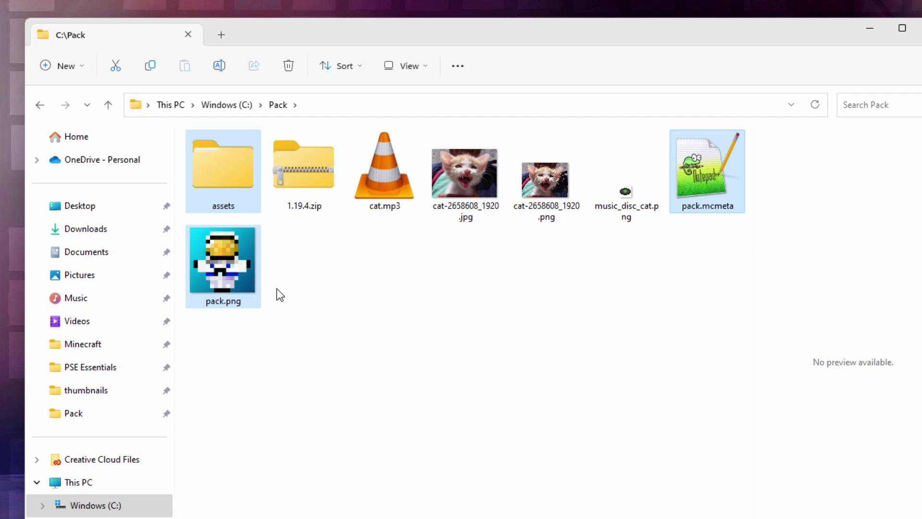
pyautogui.rightClick(222, 261)
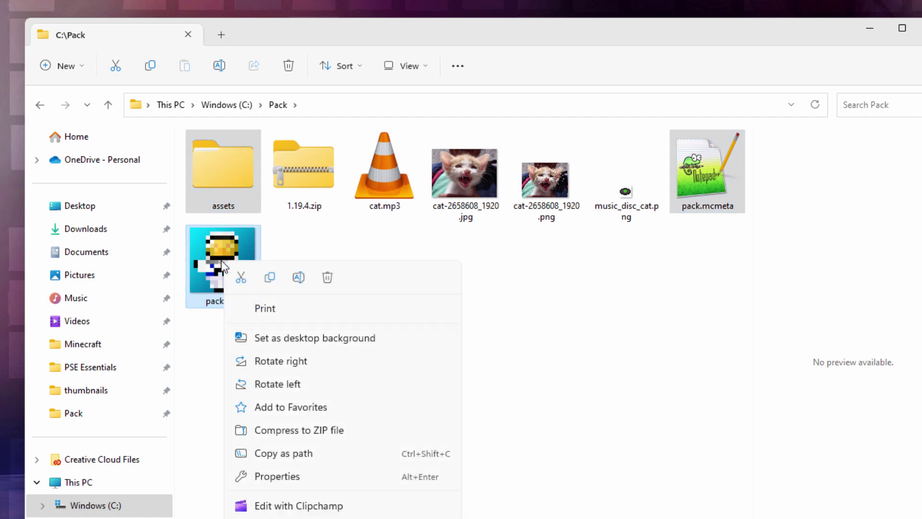
pyautogui.click(328, 429)
pyautogui.write('Custo')
pyautogui.write('m Record D')
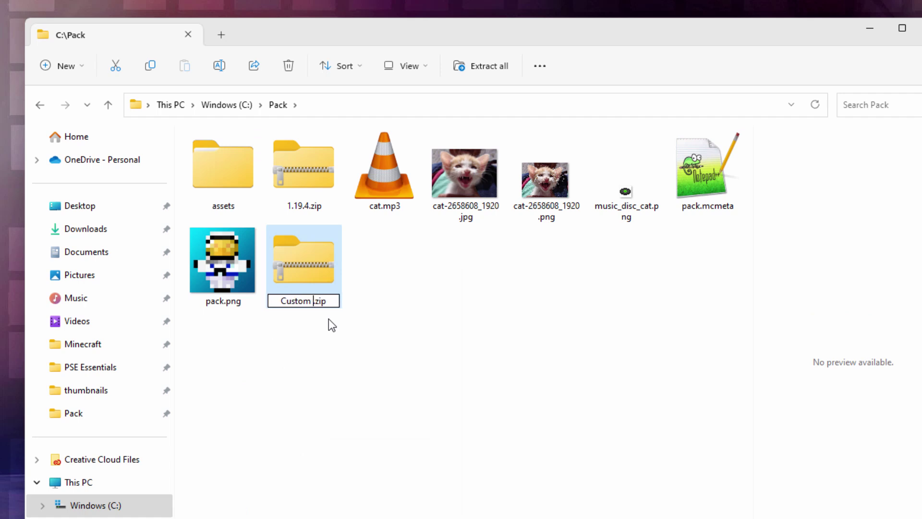
pyautogui.write('isc')
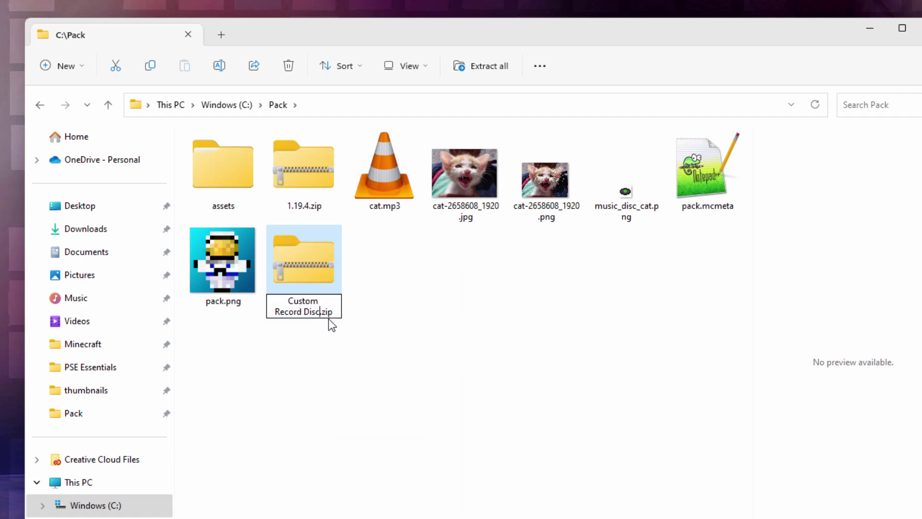
pyautogui.click(474, 304)
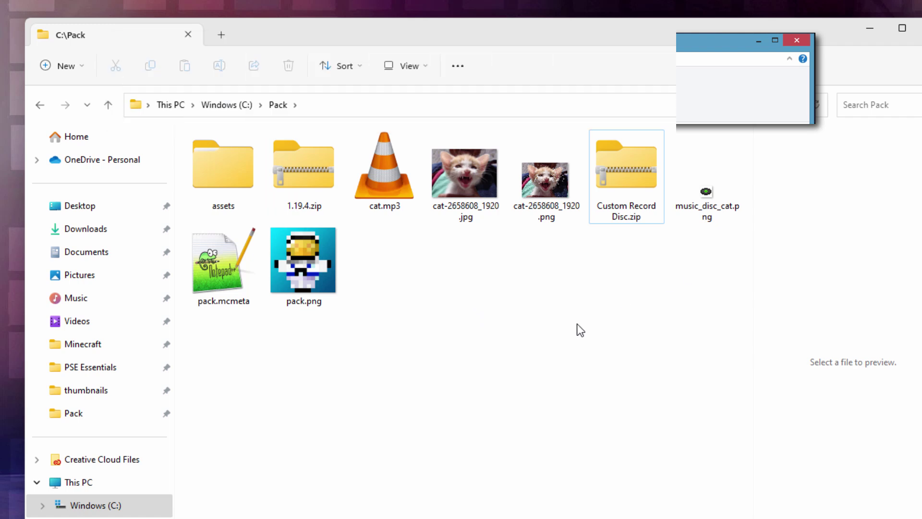
# - From the Minecraft Launcher's installations, open the game folder of Latest release 1.19.4 and go into its resourcepacks folder
pyautogui.click(622, 180)
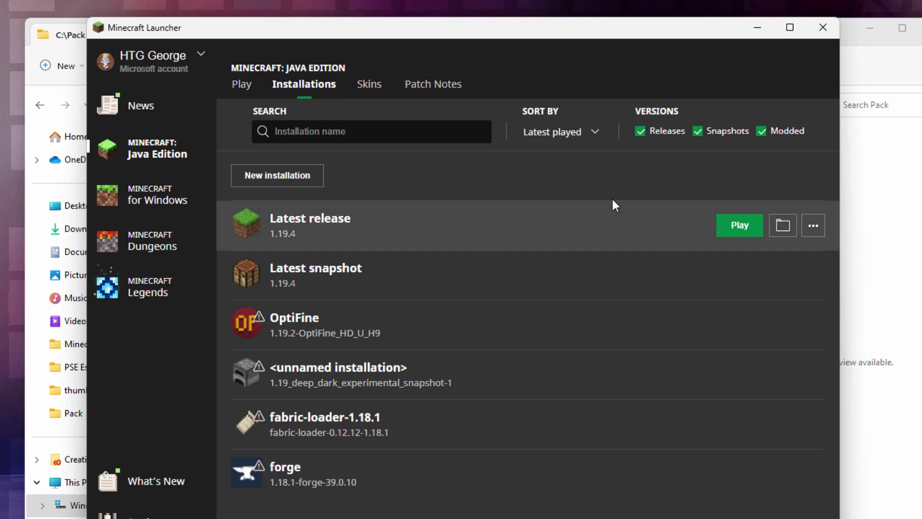
pyautogui.click(783, 226)
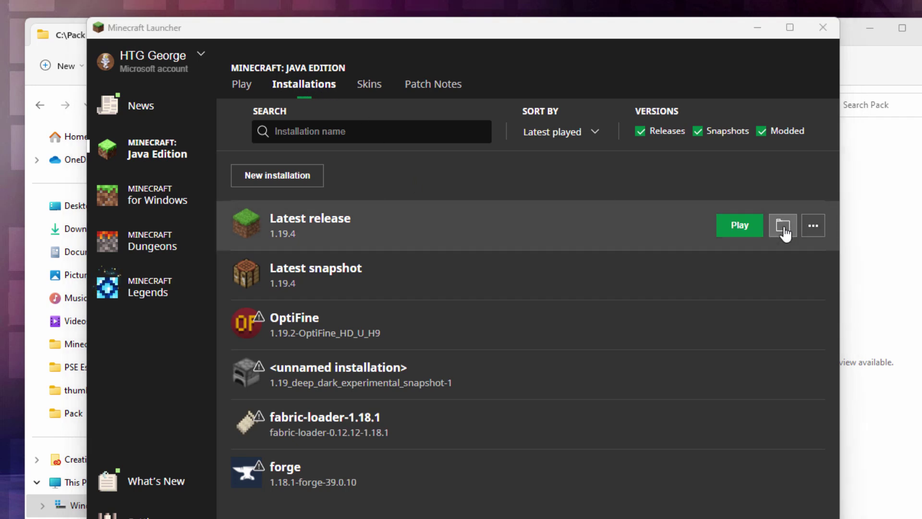
pyautogui.scroll(-4, 212, 345)
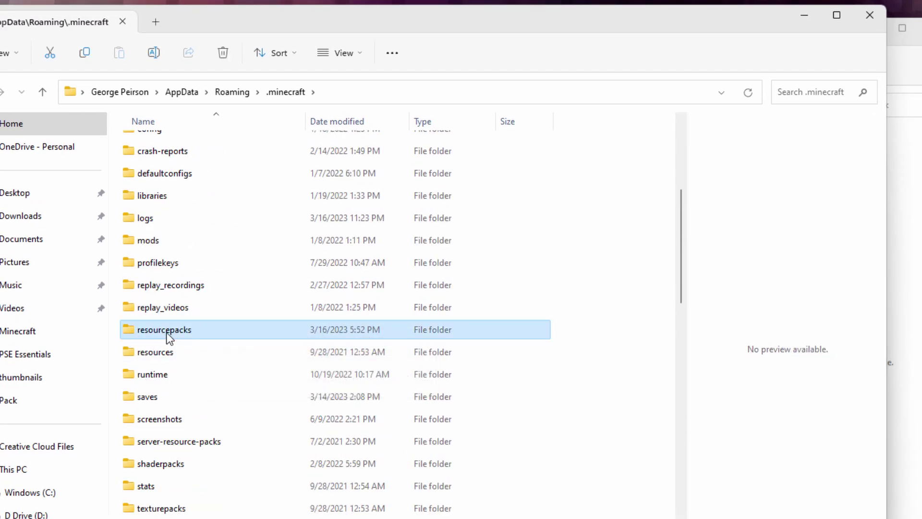
pyautogui.doubleClick(167, 334)
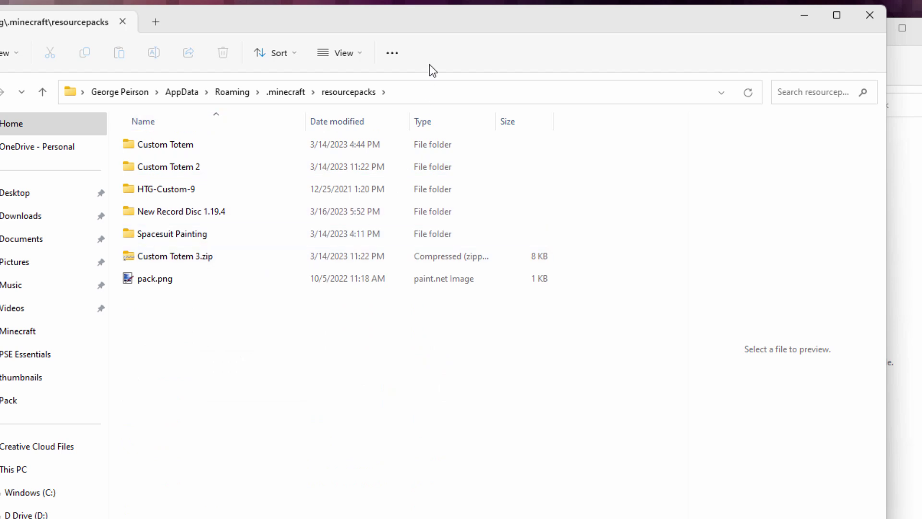
# - Copy Custom Record Disc.zip from C:\Pack into the resourcepacks folder and close both folder windows
pyautogui.click(903, 106)
pyautogui.moveTo(717, 37); pyautogui.dragTo(868, 37)
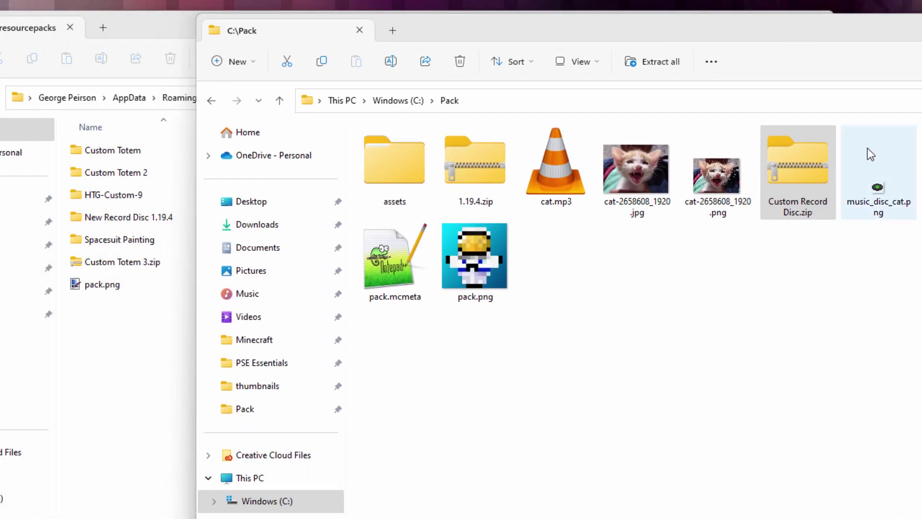
pyautogui.moveTo(805, 163); pyautogui.dragTo(141, 383)
pyautogui.click(173, 429)
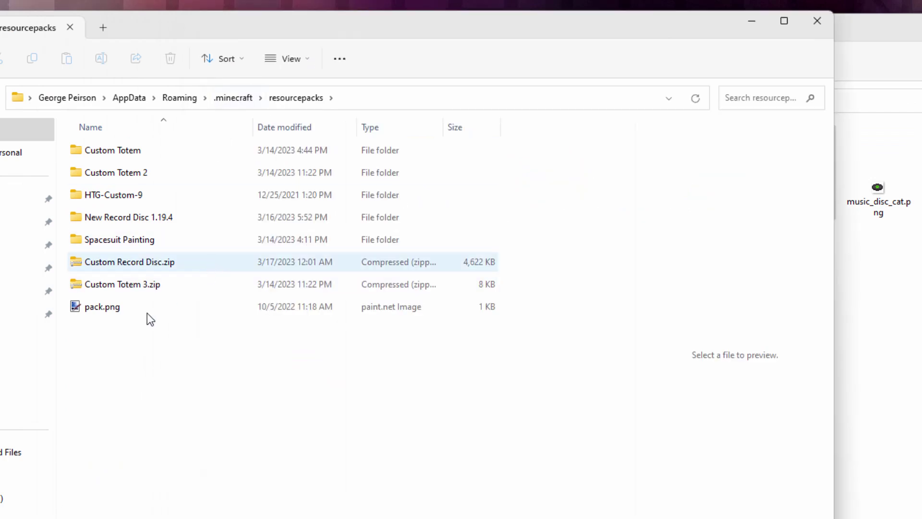
pyautogui.click(822, 19)
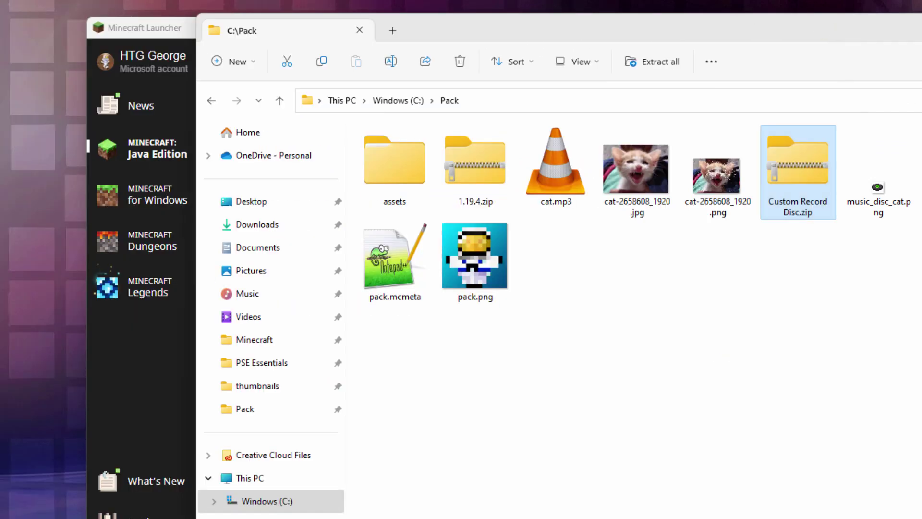
pyautogui.hotkey('ctrl', 'w')
# - Launch Latest release 1.19.4 from the Minecraft Launcher and activate the Custom Record Disc.zip resource pack in the game's options
pyautogui.moveTo(471, 226)
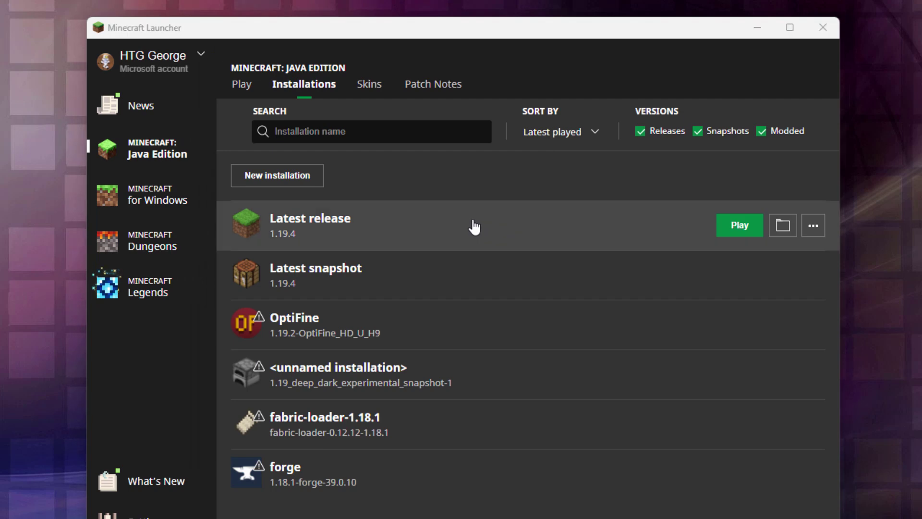
pyautogui.click(743, 229)
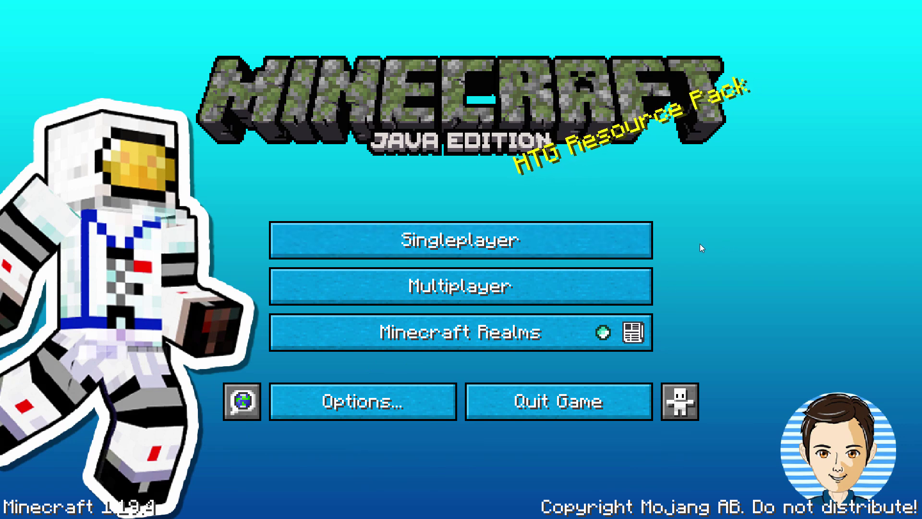
pyautogui.click(412, 391)
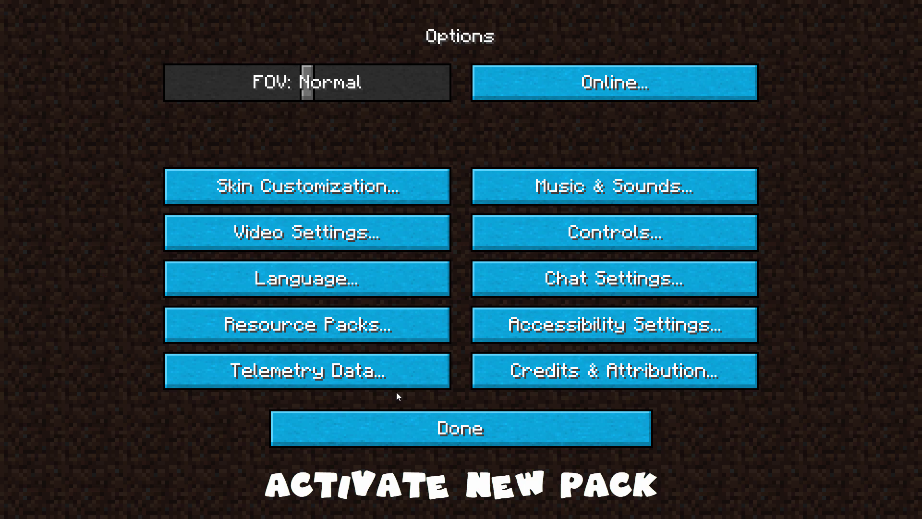
pyautogui.click(293, 333)
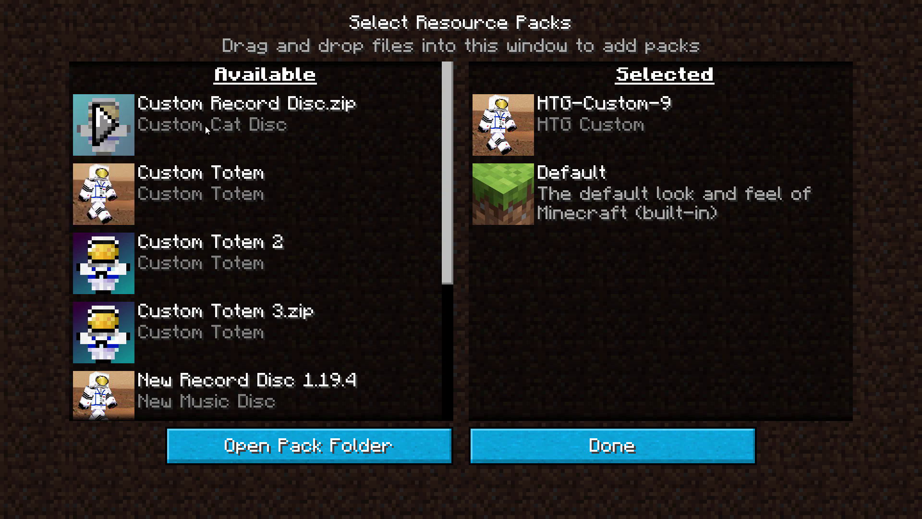
pyautogui.click(106, 123)
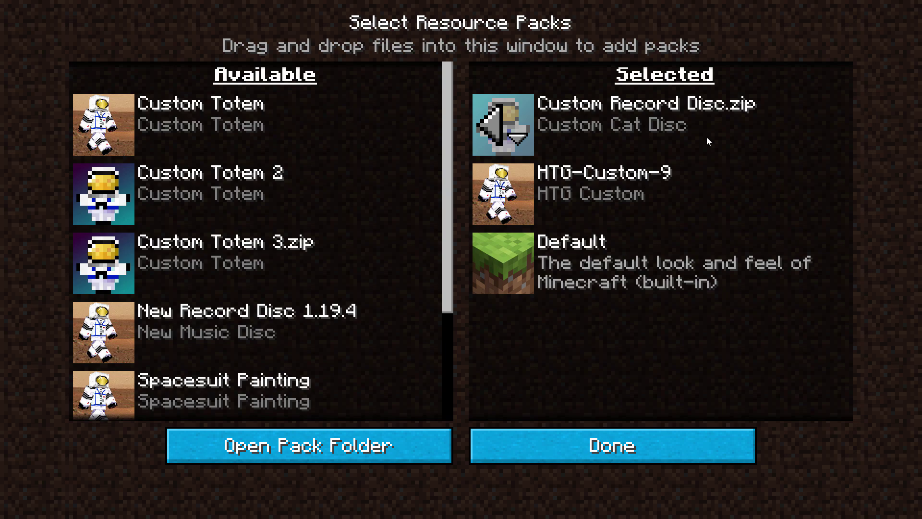
pyautogui.click(625, 450)
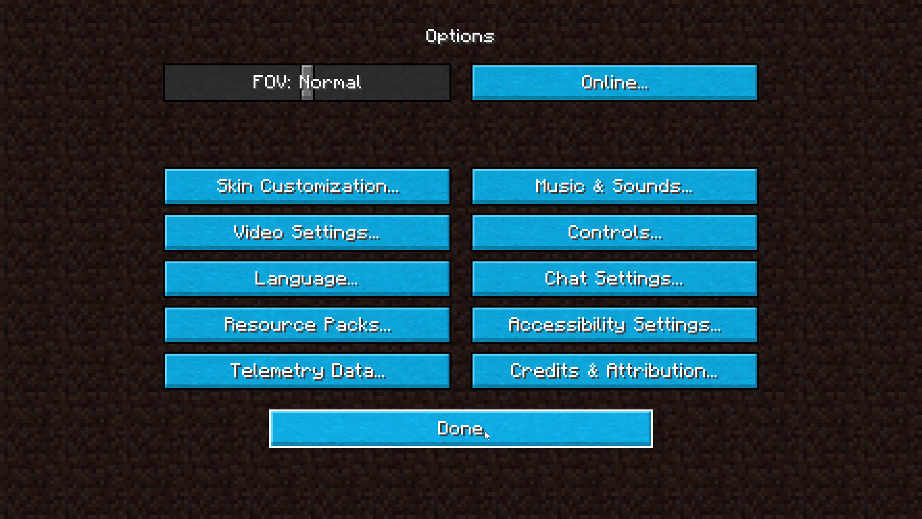
pyautogui.click(485, 431)
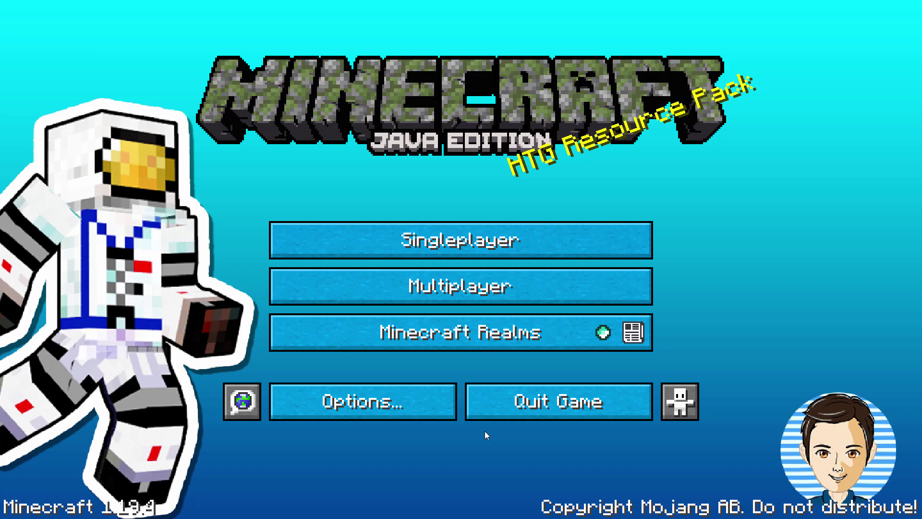
# - Load the singleplayer world "Main World" and walk up to the framed cat disc to inspect its texture
pyautogui.click(435, 237)
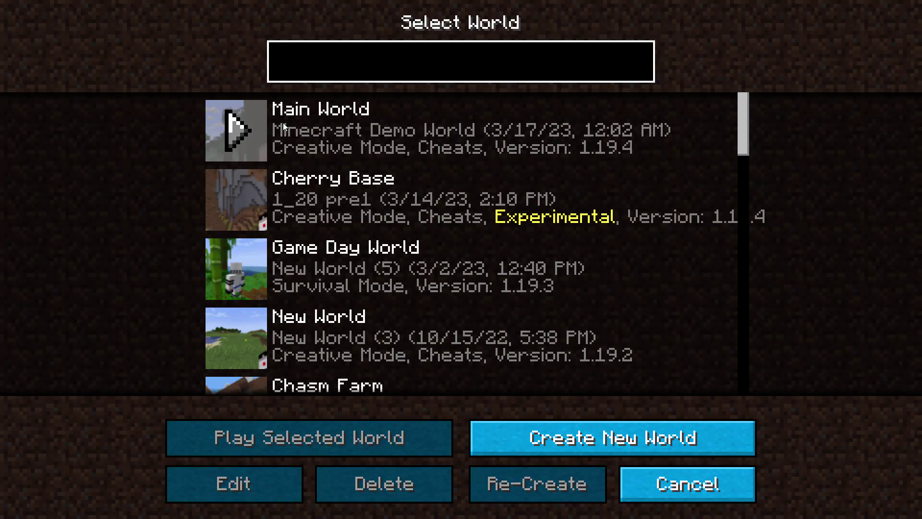
pyautogui.click(242, 137)
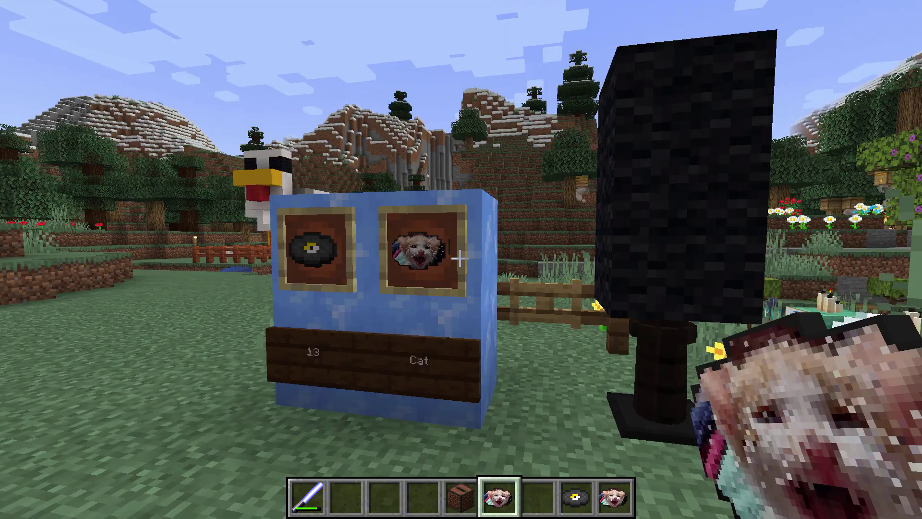
pyautogui.press('w')
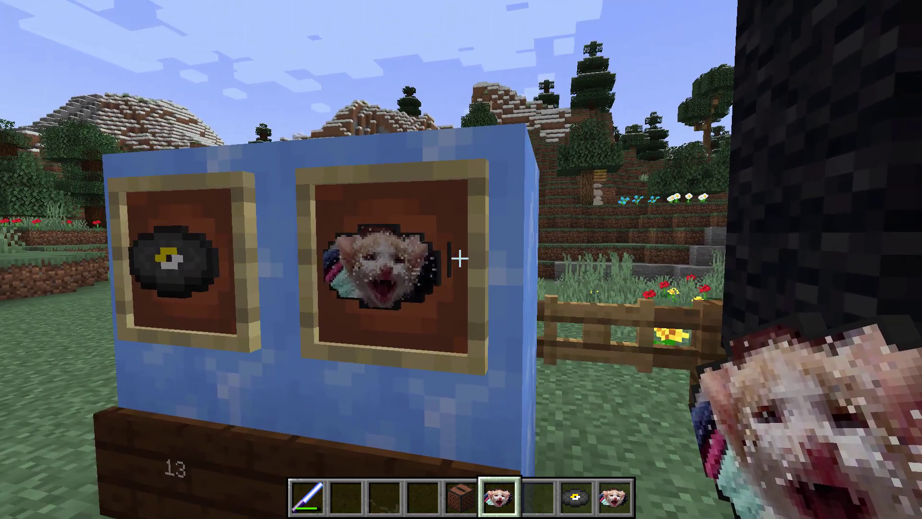
# - Go to the jukebox and test the held cat disc by playing and ejecting it twice
pyautogui.press('w')
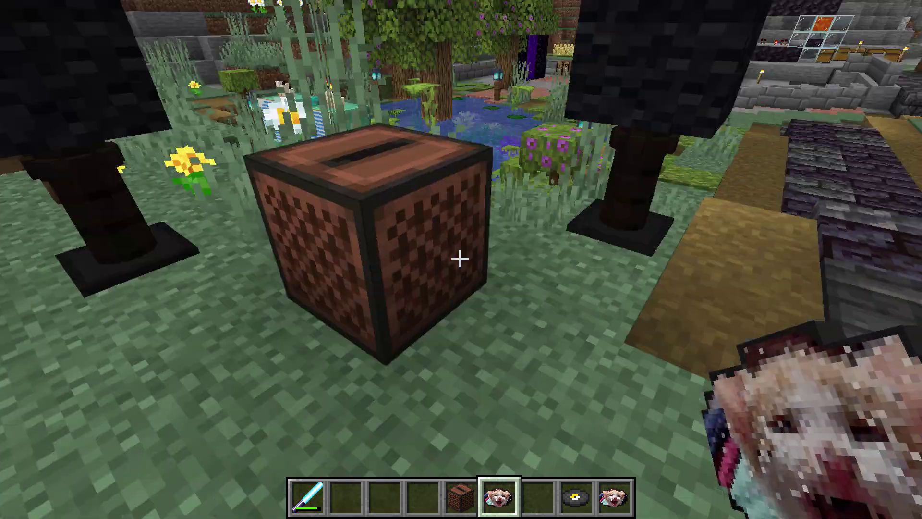
pyautogui.press('w')
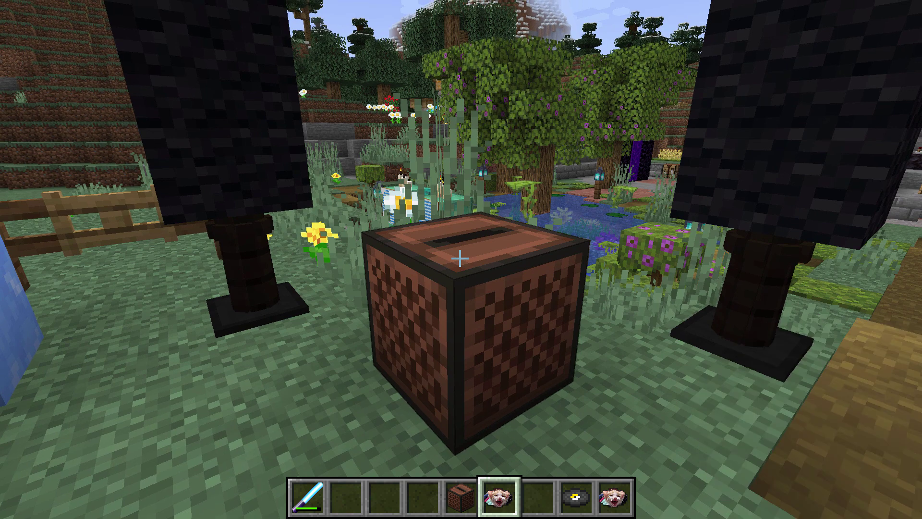
pyautogui.rightClick(460, 259)
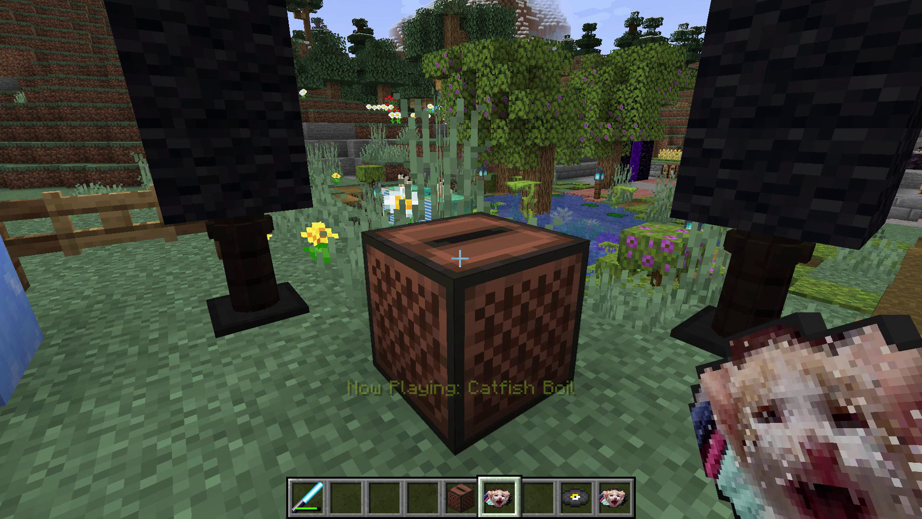
pyautogui.rightClick(460, 258)
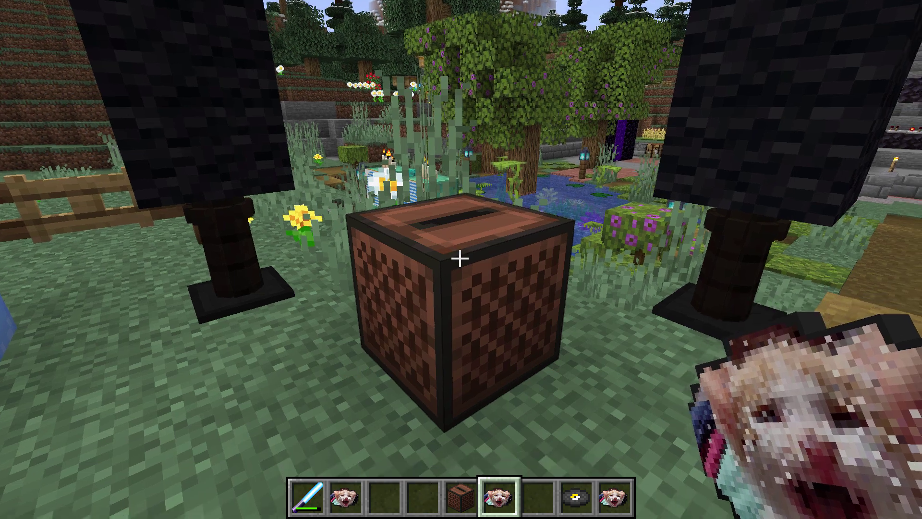
pyautogui.rightClick(460, 259)
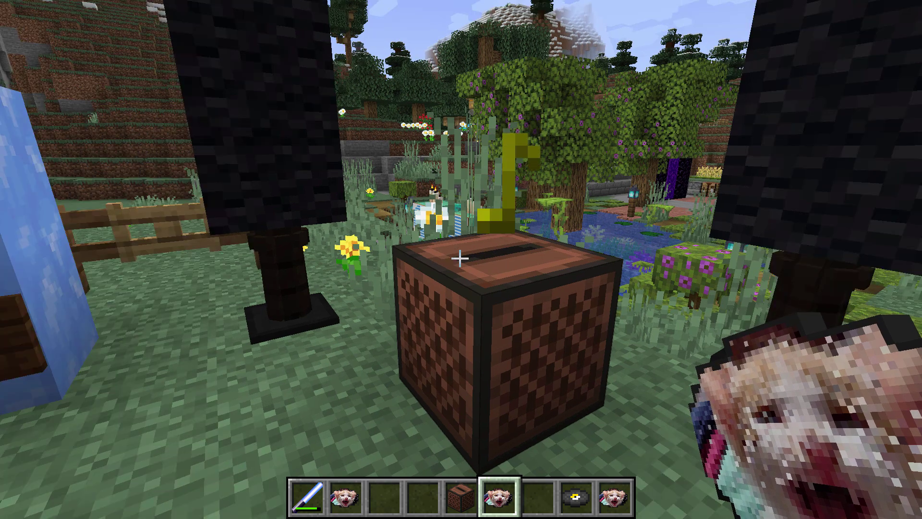
pyautogui.rightClick(459, 258)
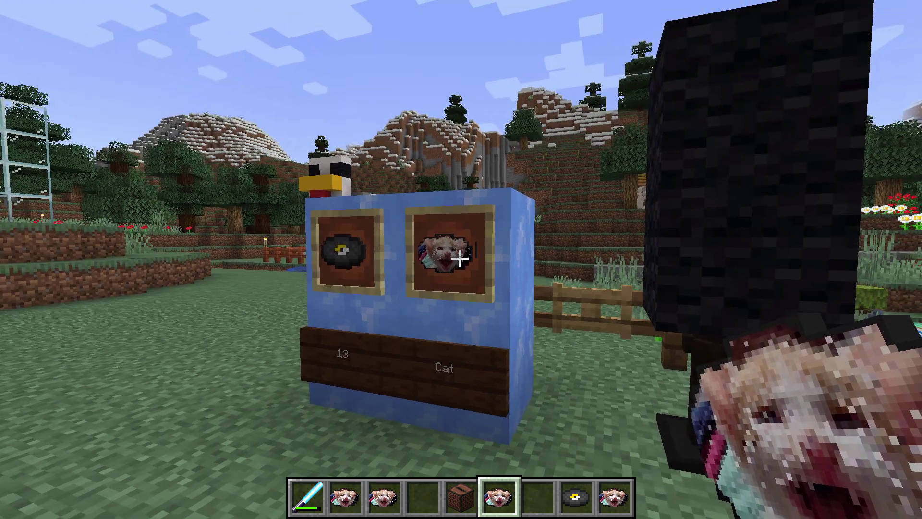
# - Switch away from the cat disc in the hotbar and back to it to check its displayed item name
pyautogui.scroll(-1, 460, 258)
pyautogui.scroll(1, 460, 258)
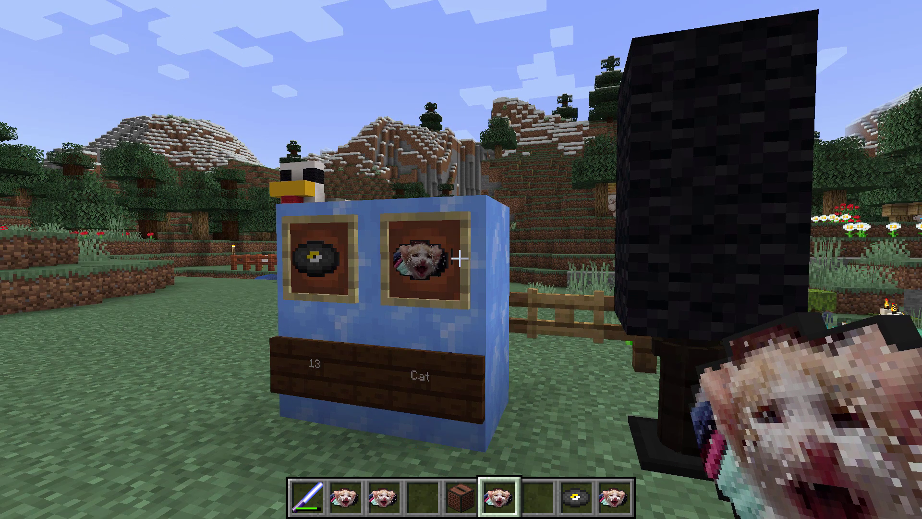
pyautogui.scroll(-1, 460, 257)
pyautogui.scroll(1, 460, 258)
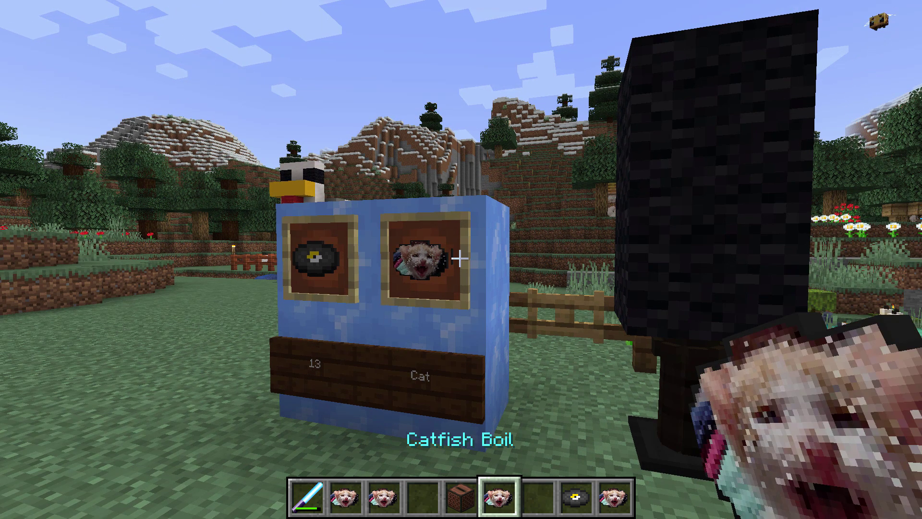